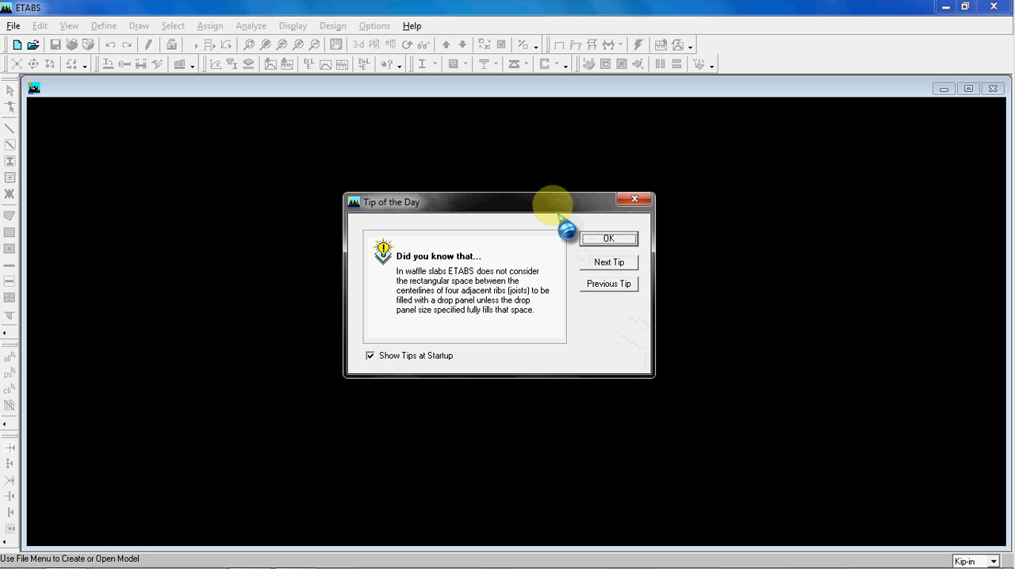
Dismiss the startup tip and set the working units to N-m
left_click_drag(552, 211, 564, 206)
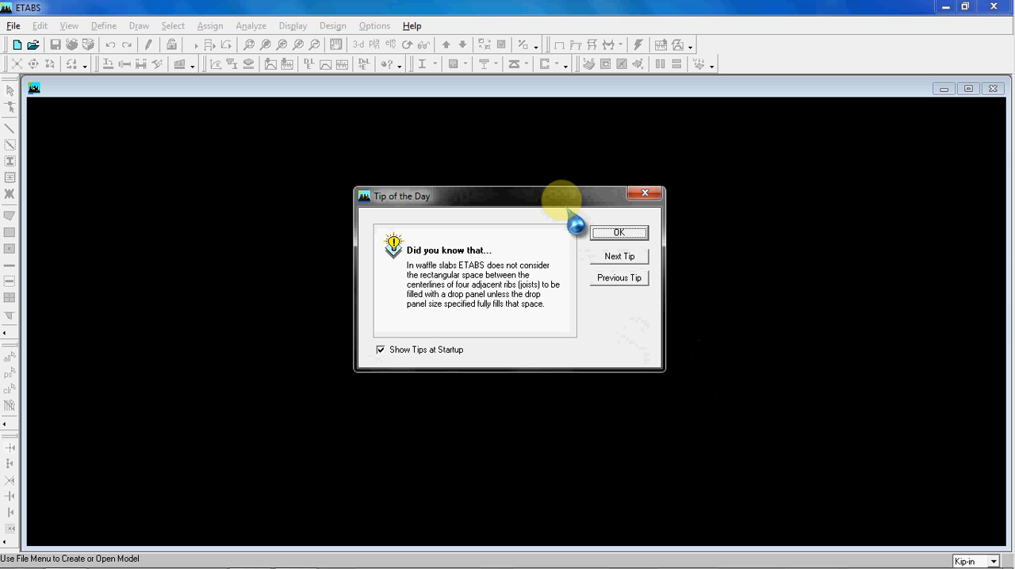
left_click(619, 232)
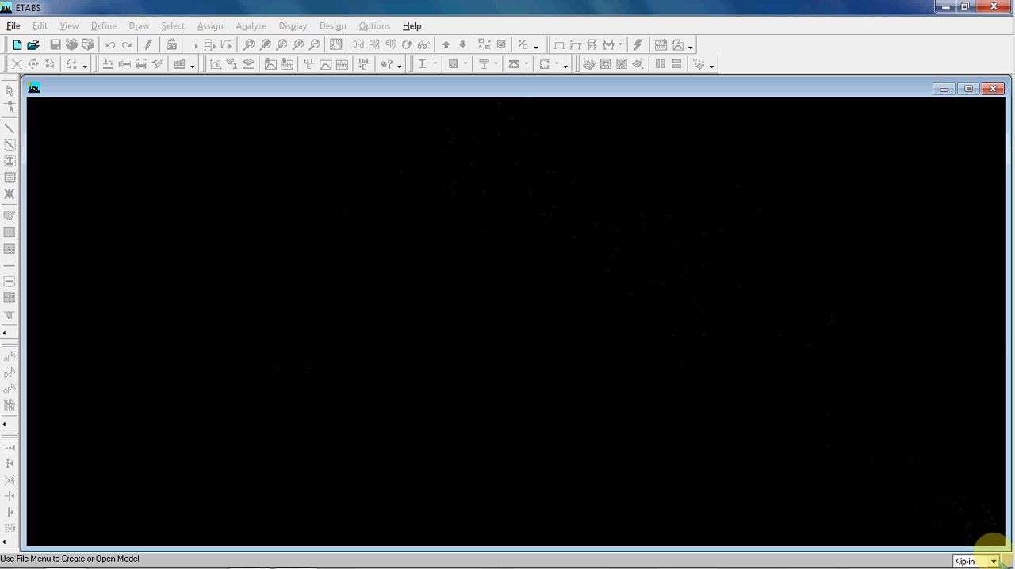
left_click(993, 562)
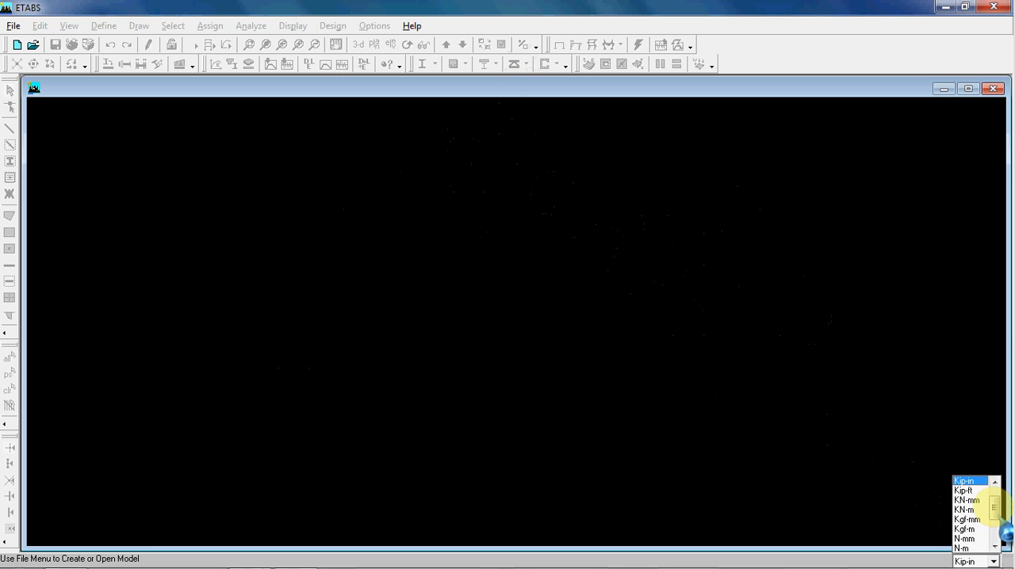
left_click(995, 481)
mouse_move(995, 495)
left_mouse_down()
mouse_move(995, 530)
mouse_move(995, 513)
left_mouse_up()
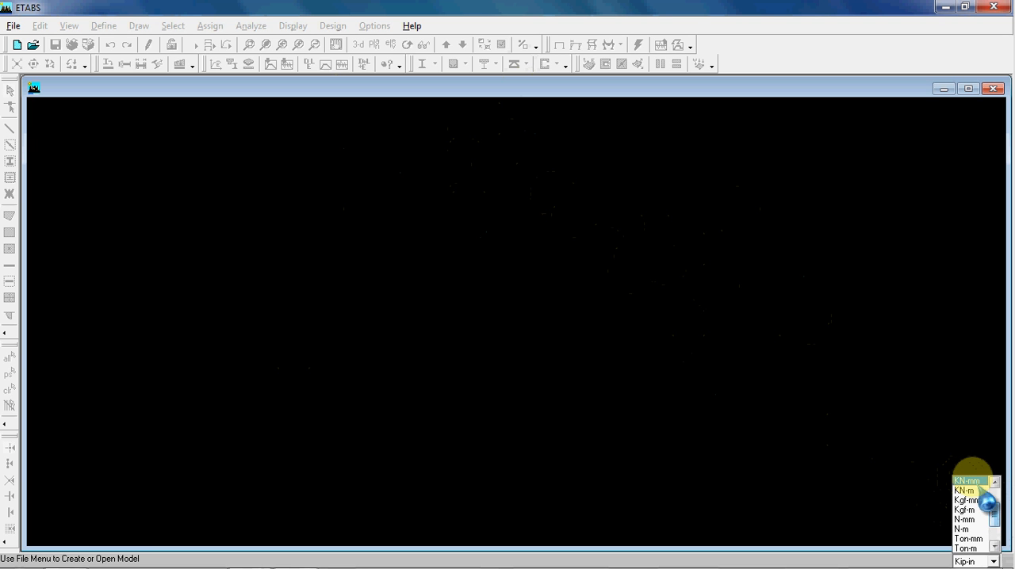
mouse_move(994, 513)
left_mouse_down()
mouse_move(995, 525)
mouse_move(994, 514)
left_mouse_up()
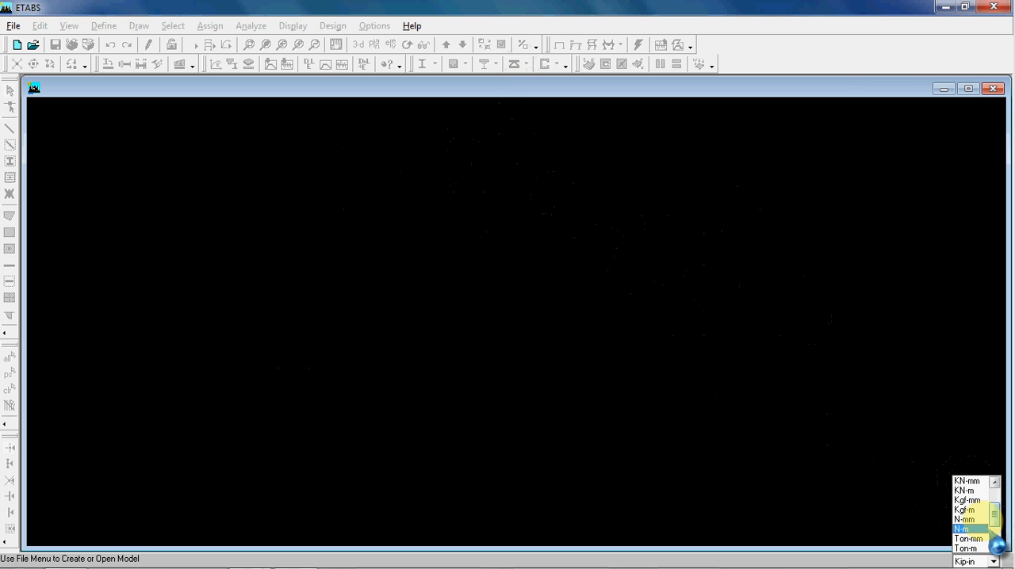
left_click(964, 528)
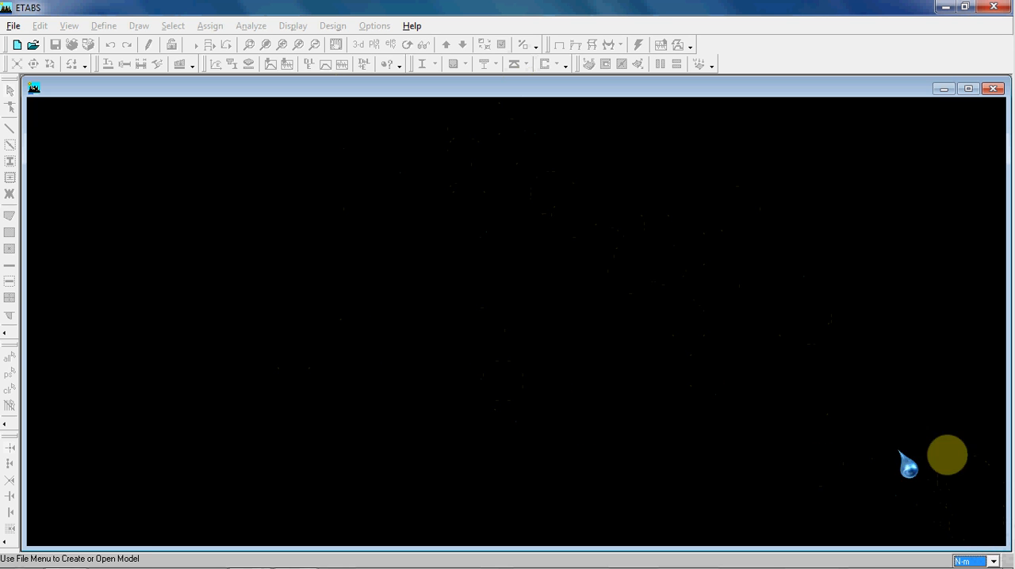
left_click(298, 286)
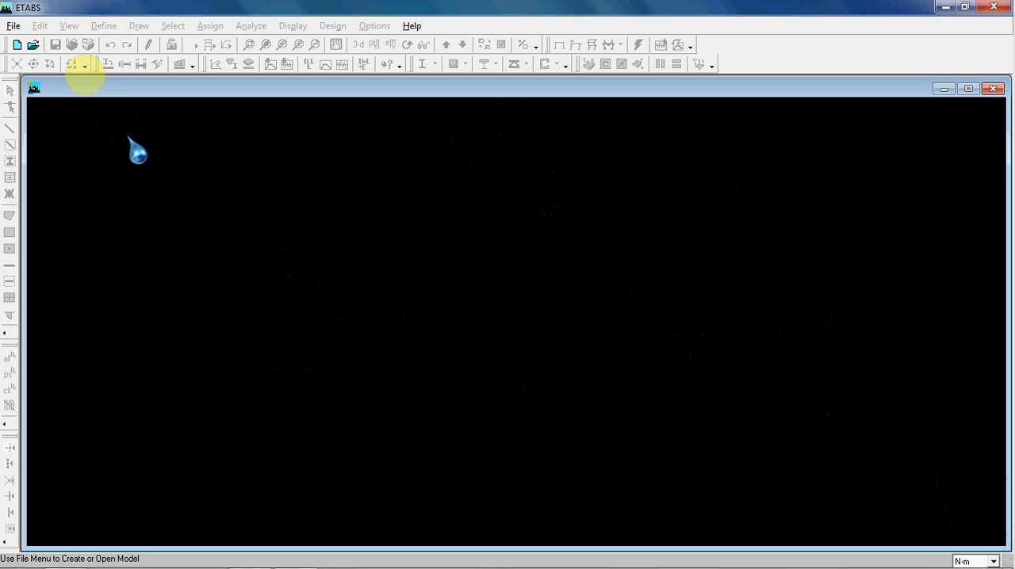
Start a new model without initializing it from an existing .edb file
left_click(14, 26)
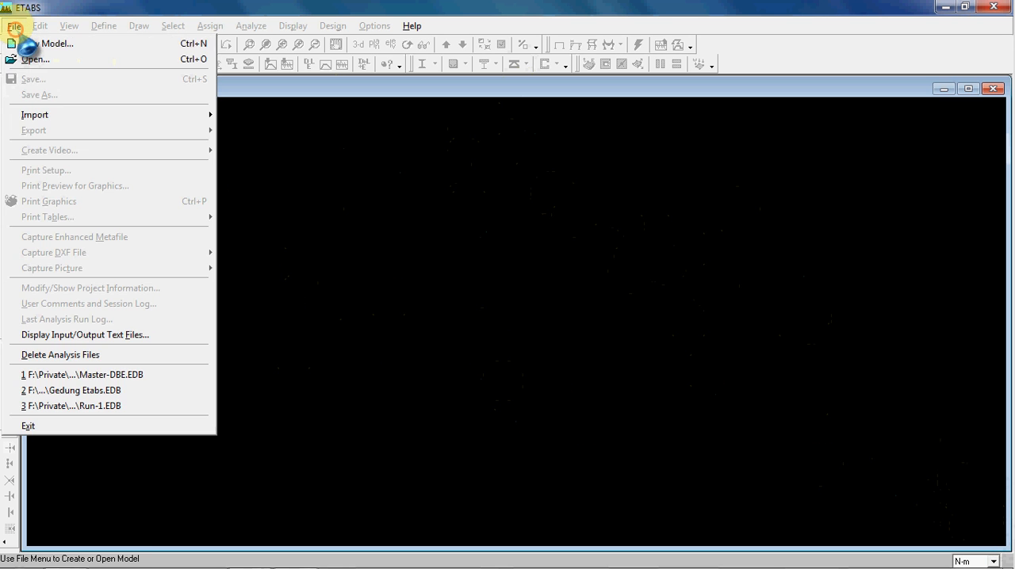
left_click(26, 44)
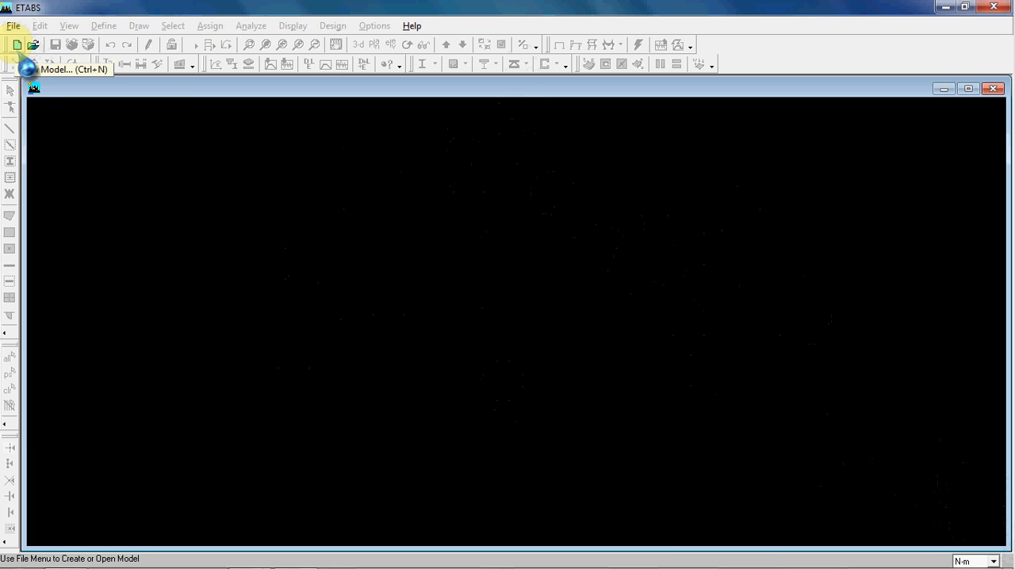
left_click(16, 45)
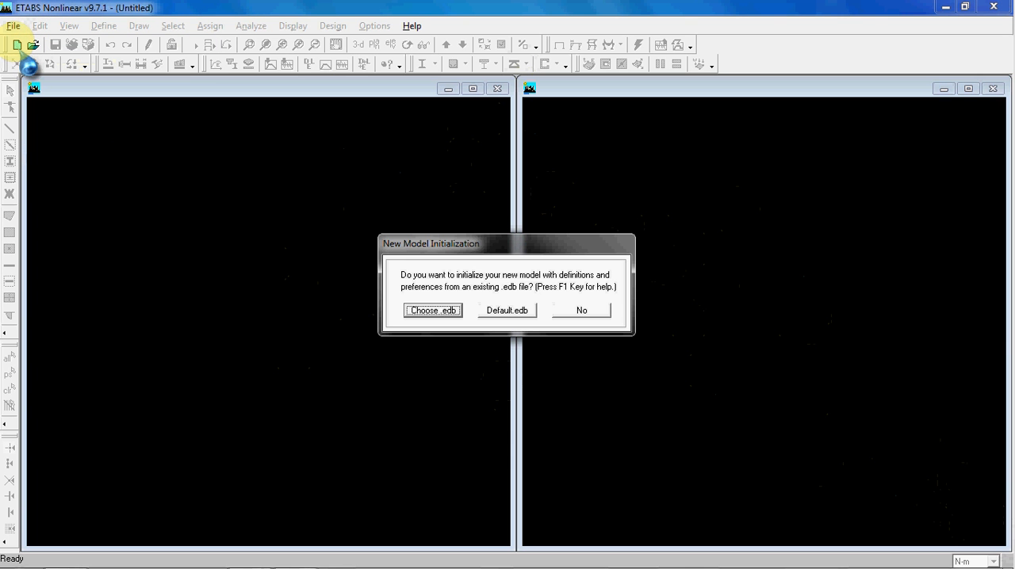
left_click(597, 310)
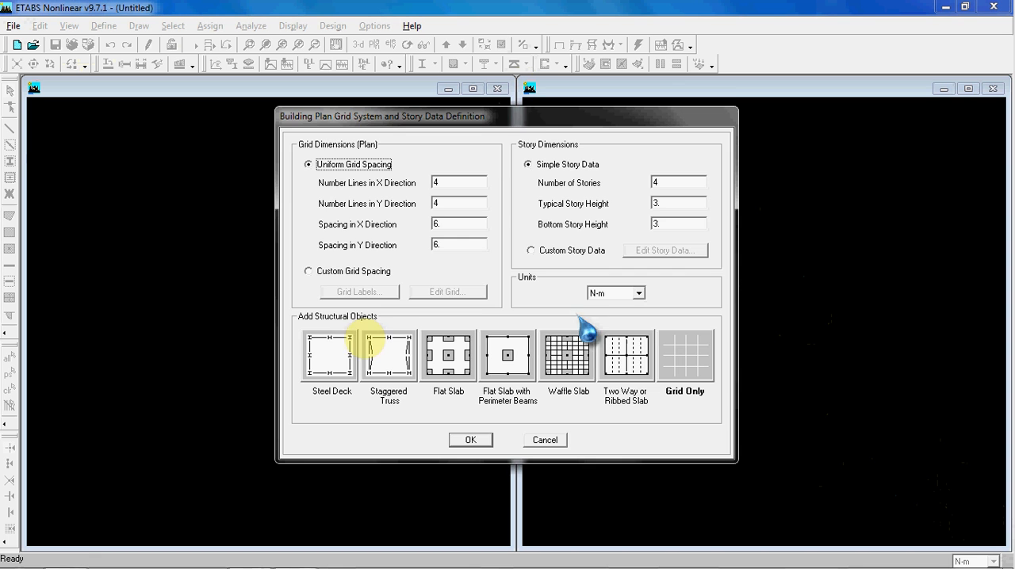
Review the uniform grid fields and compare them with the building's plan and elevation drawing in the reference document
left_click_drag(526, 111, 555, 131)
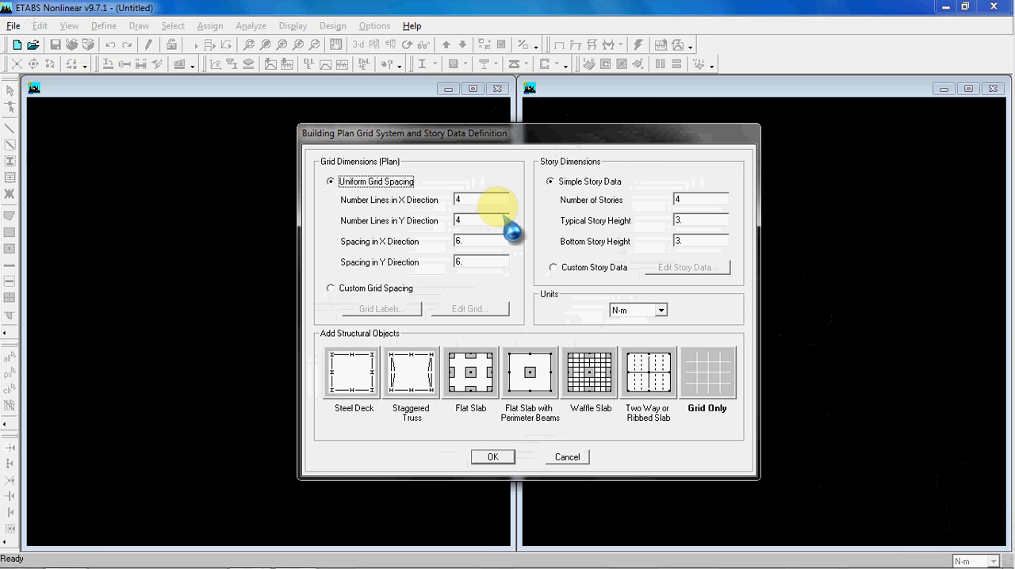
left_click(496, 222)
left_click(490, 198)
left_click(493, 221)
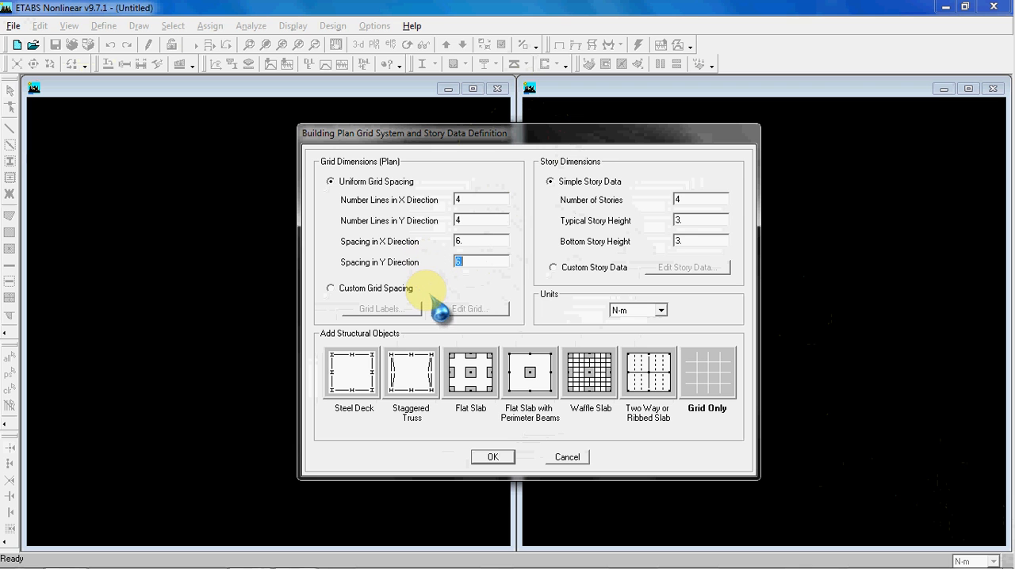
mouse_move(293, 551)
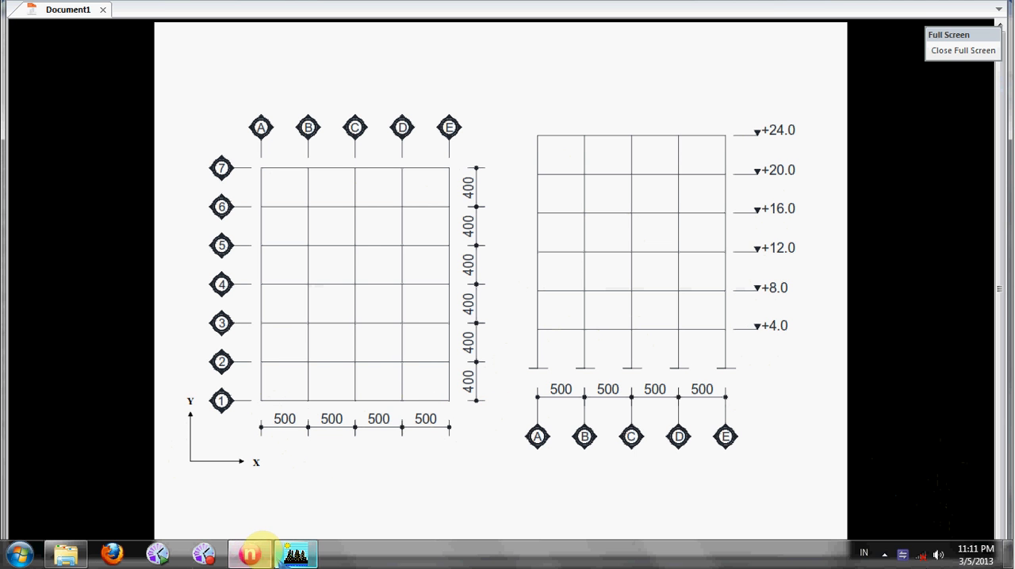
left_click(255, 554)
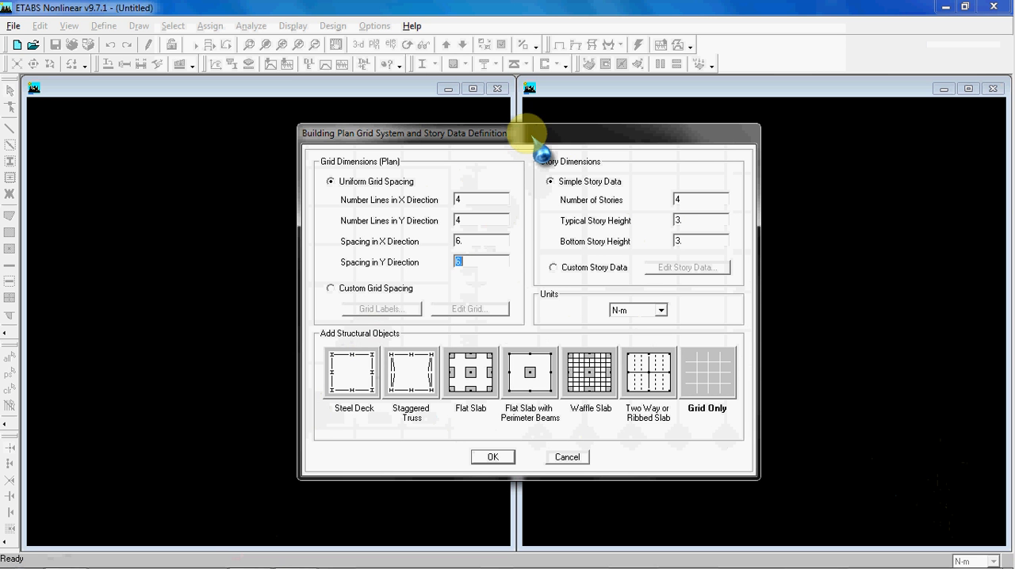
Create a grid-only model with 4 grid lines each way at 6 m spacing and 4 stories of 3 m
left_click_drag(528, 137, 519, 127)
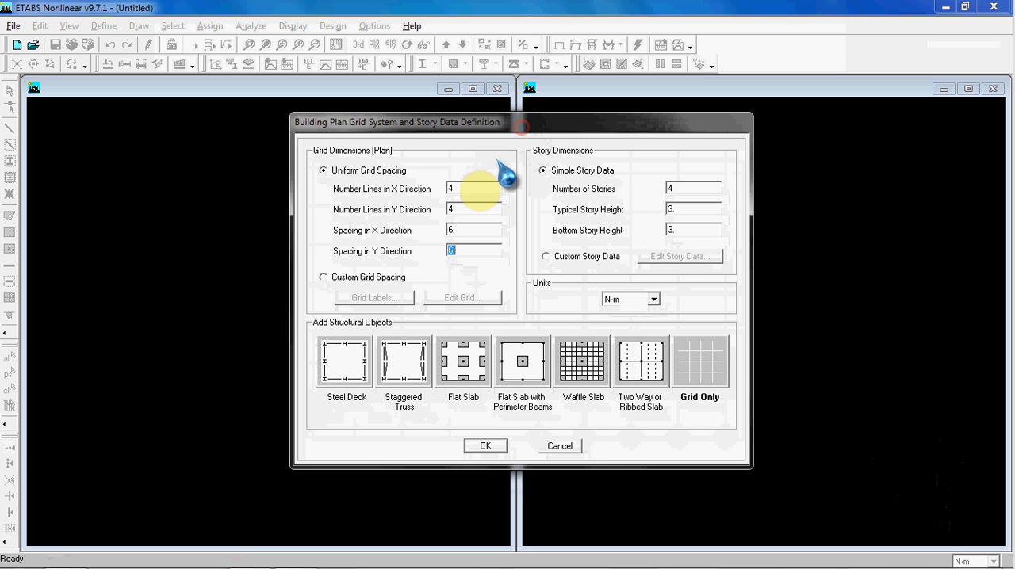
left_click(486, 208)
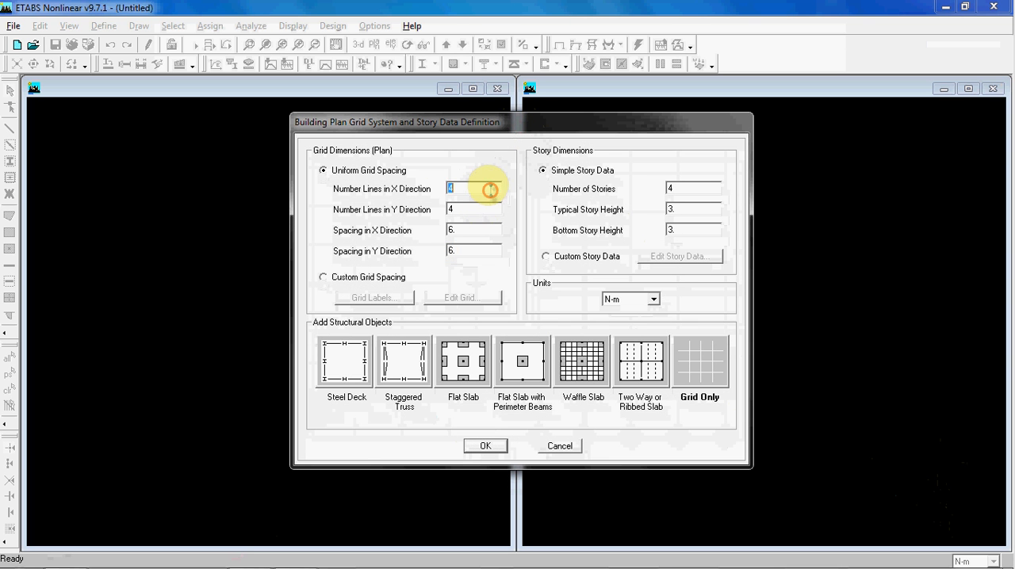
left_click(488, 208)
left_click(486, 230)
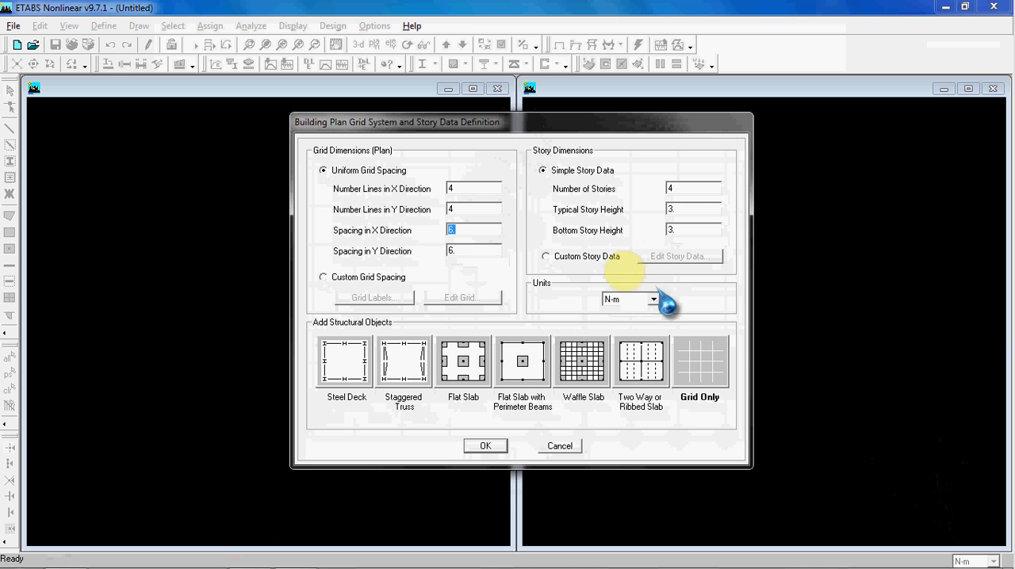
left_click(716, 381)
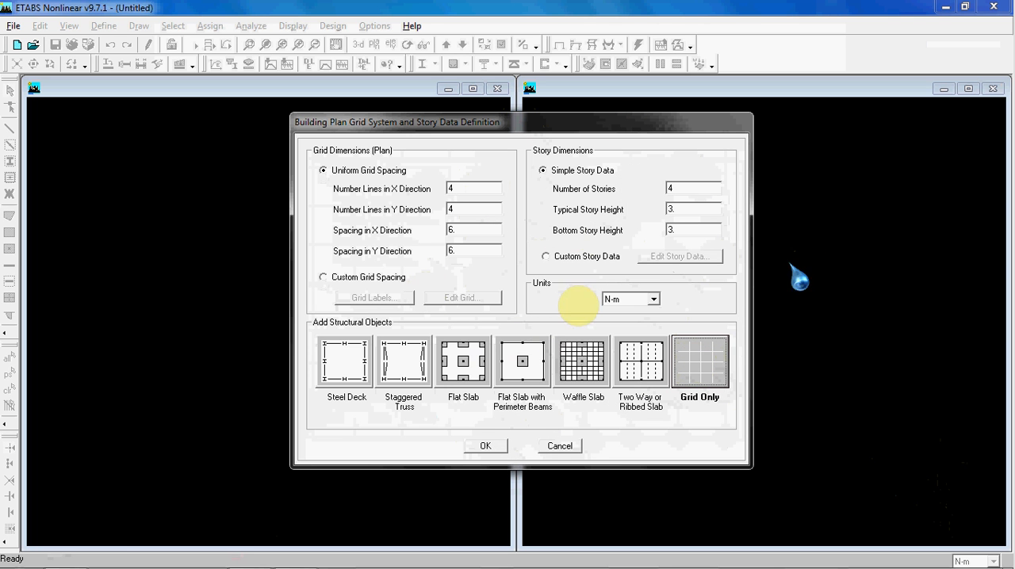
left_click(492, 444)
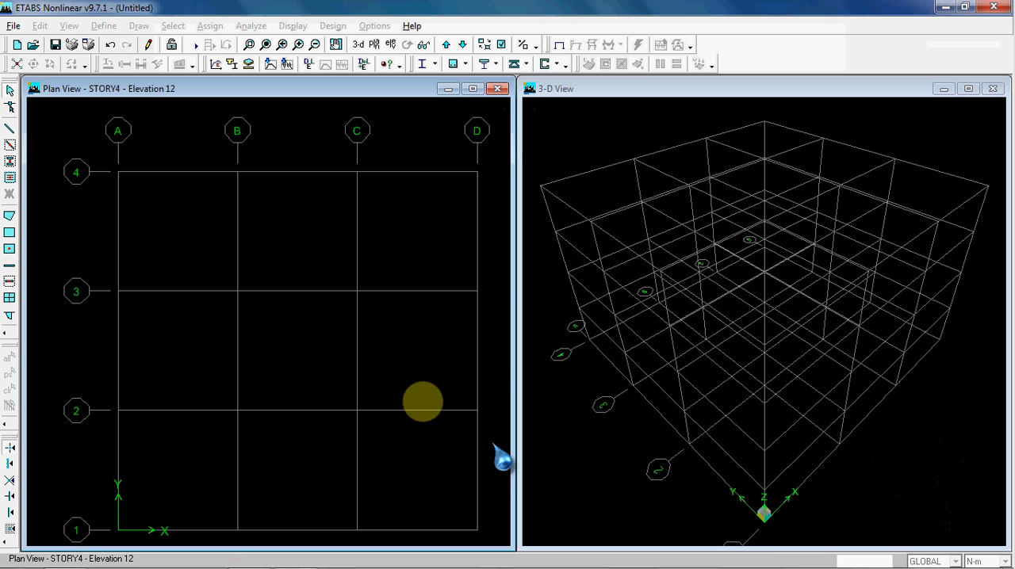
Examine the new grid in the plan and 3-D views, including the global axes at the origin
middle_click_drag(396, 238, 381, 227)
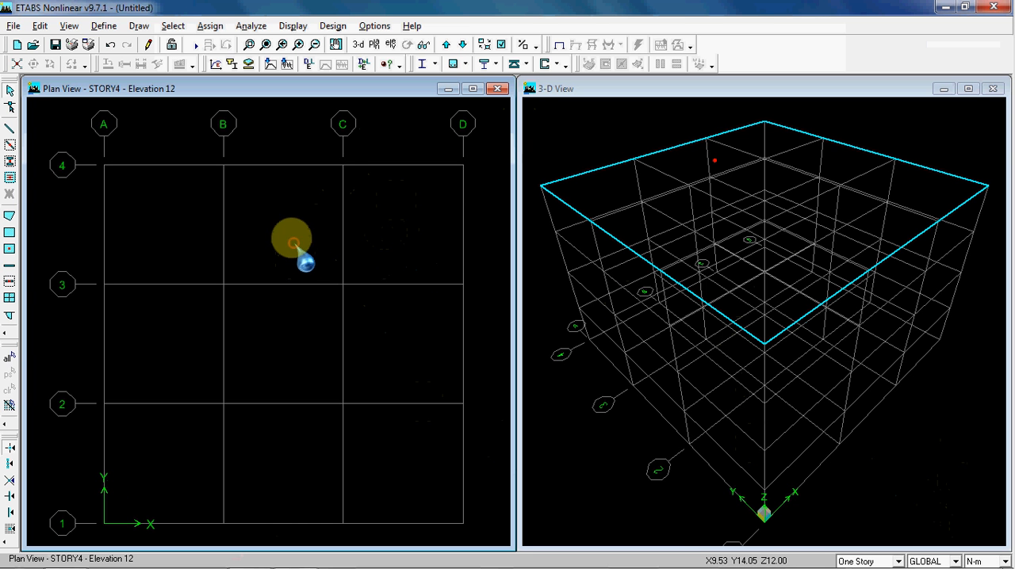
left_click(373, 235)
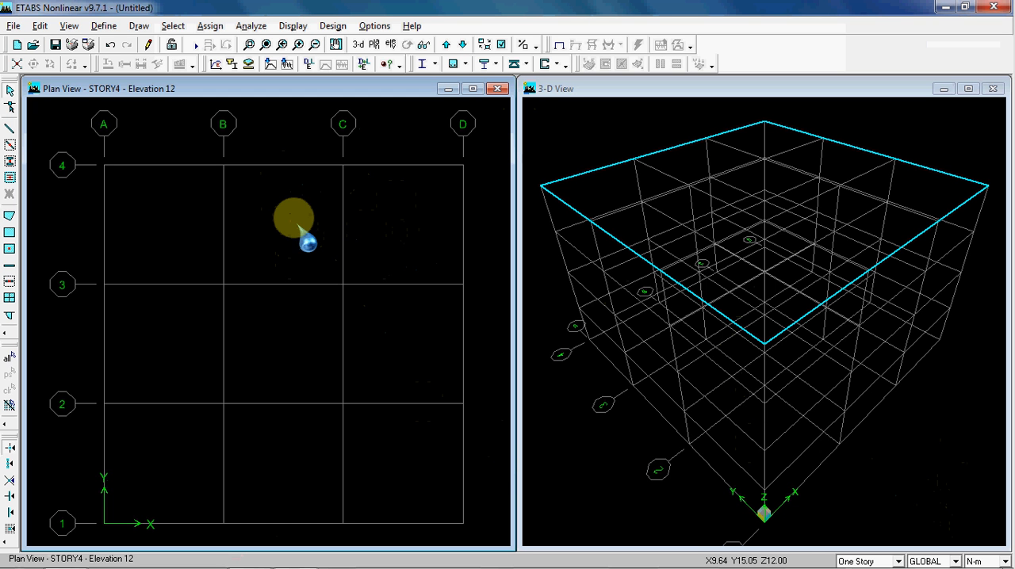
left_click(577, 123)
left_click(370, 223)
left_click(574, 143)
left_click(398, 226)
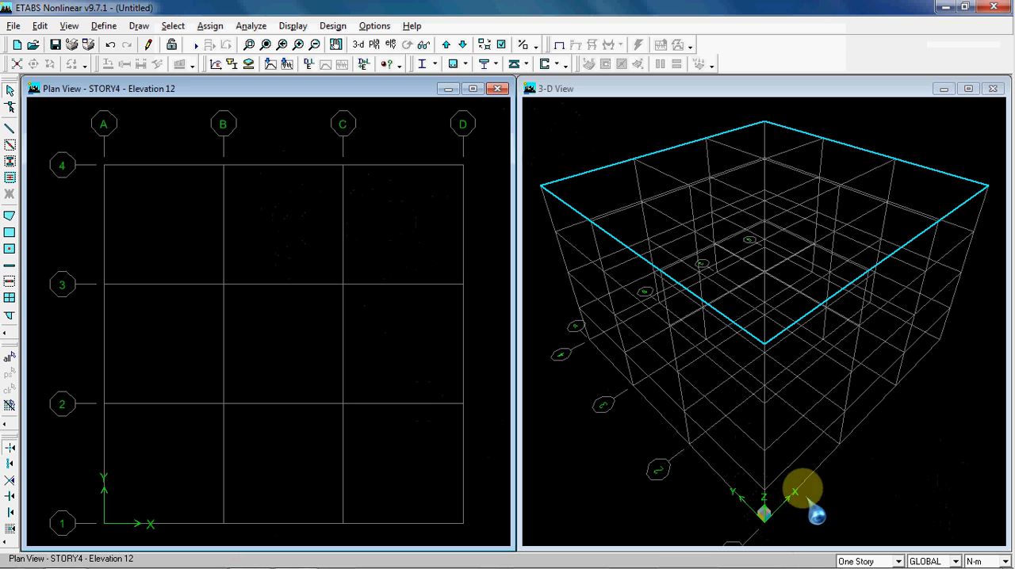
middle_click_drag(794, 429, 786, 381)
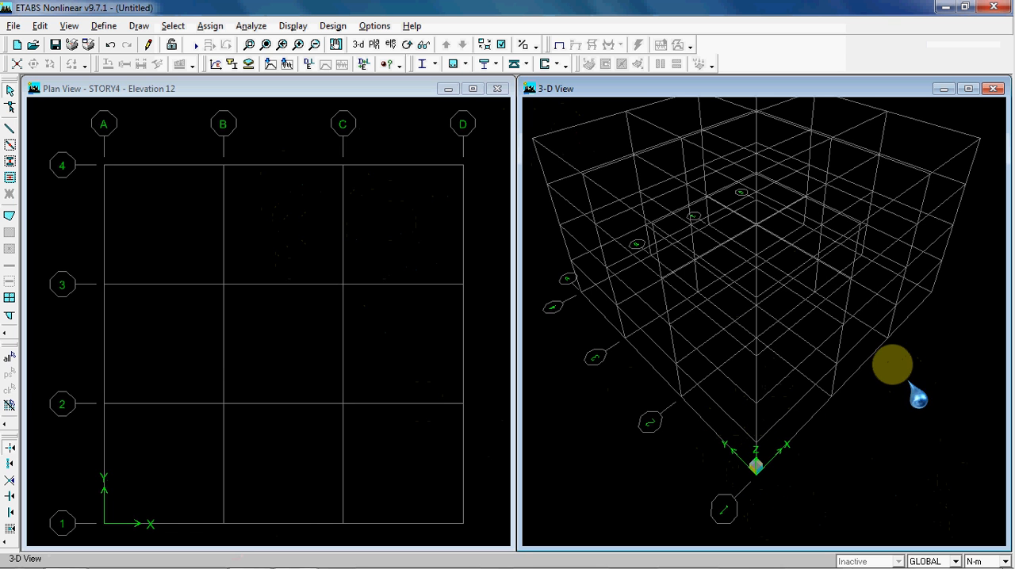
middle_click_drag(872, 343, 867, 356)
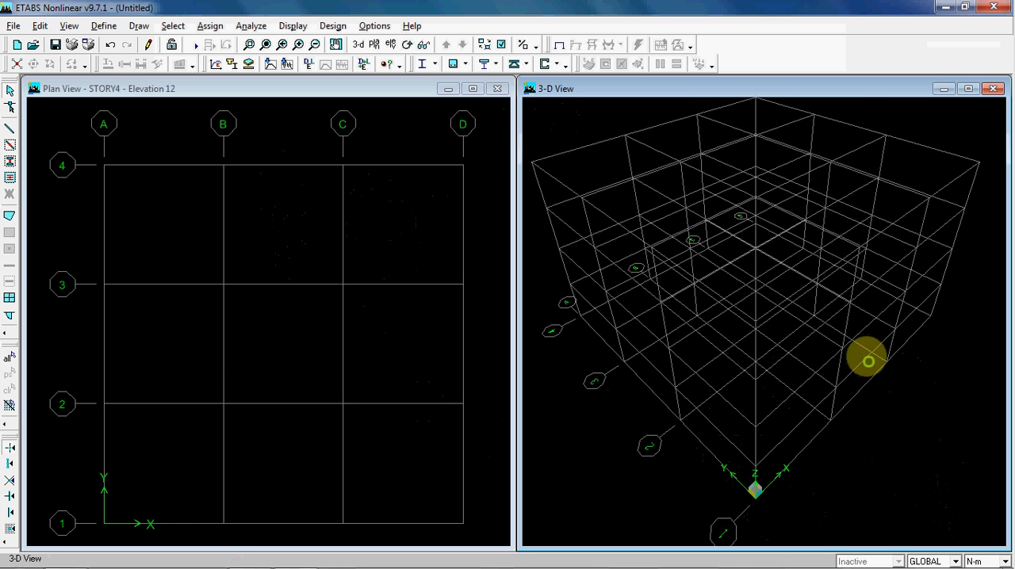
left_click(755, 490)
left_click(400, 236)
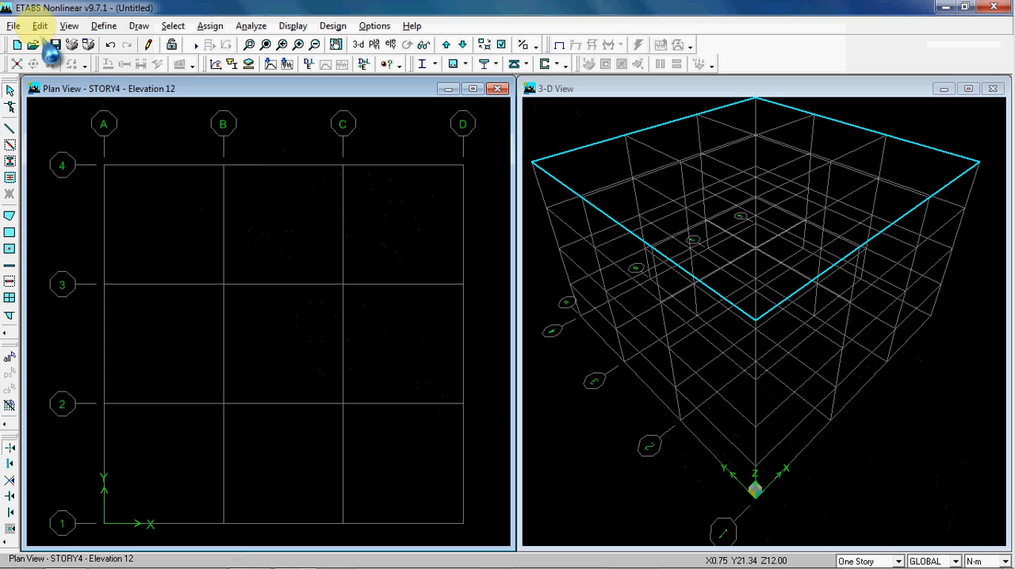
left_click(39, 26)
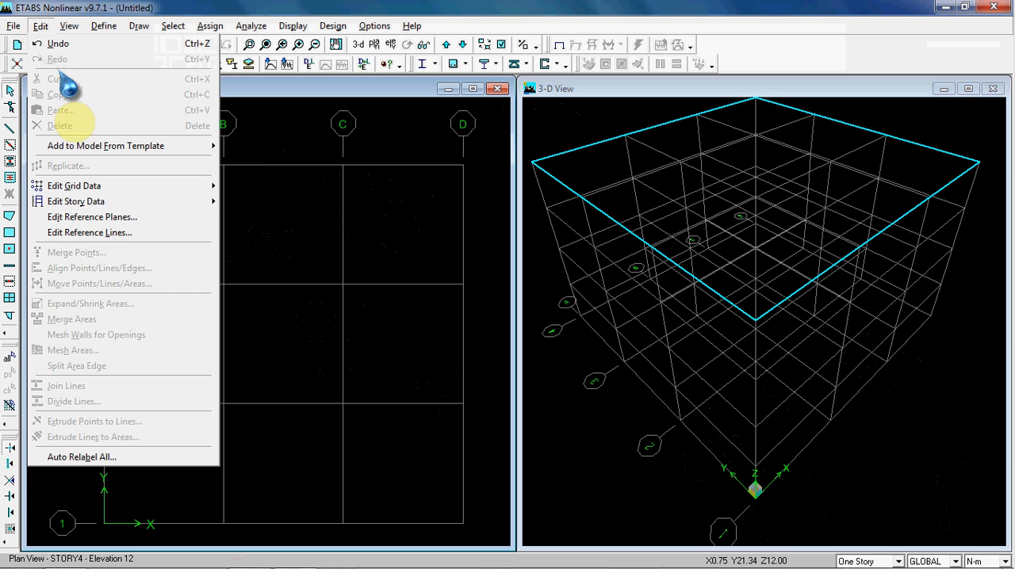
mouse_move(91, 186)
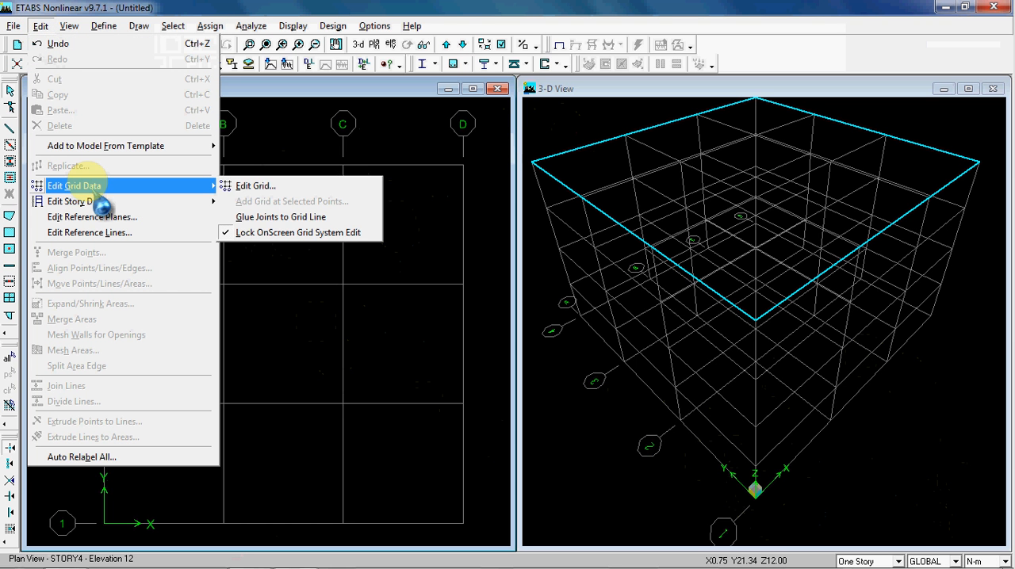
left_click(262, 187)
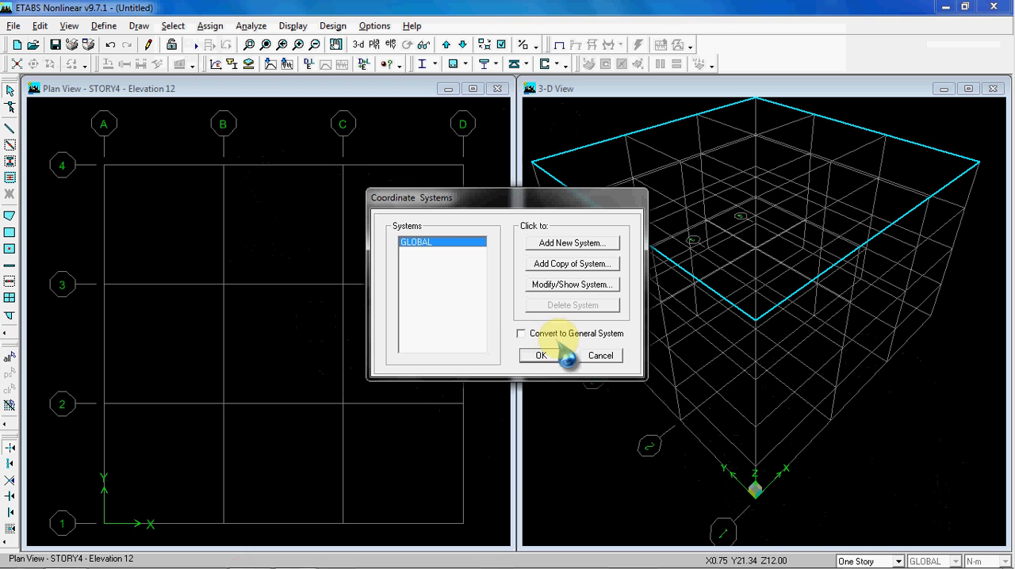
left_click(600, 355)
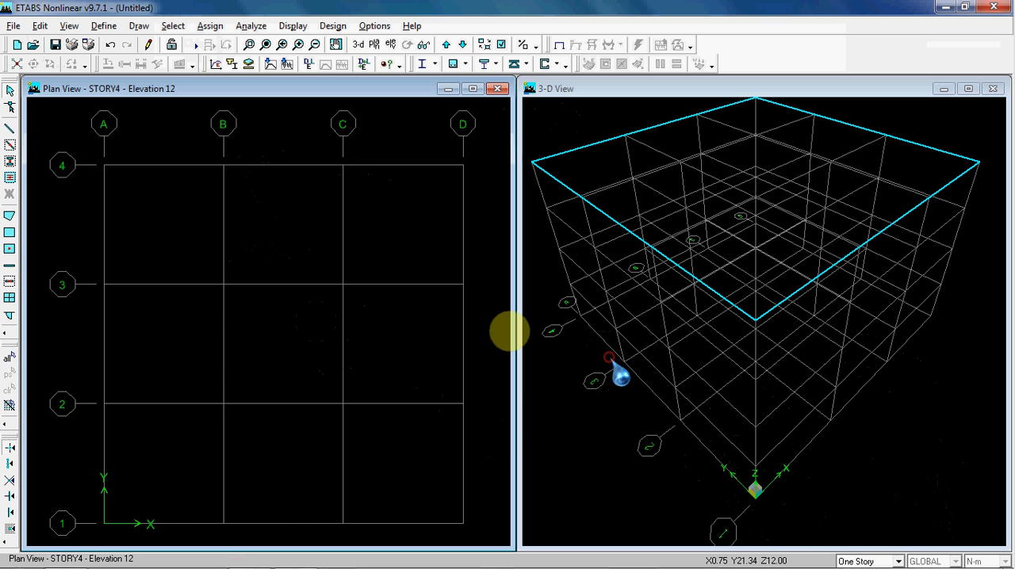
Open the GLOBAL coordinate system's grid data for editing and move its window clear of the plan view
right_click(288, 192)
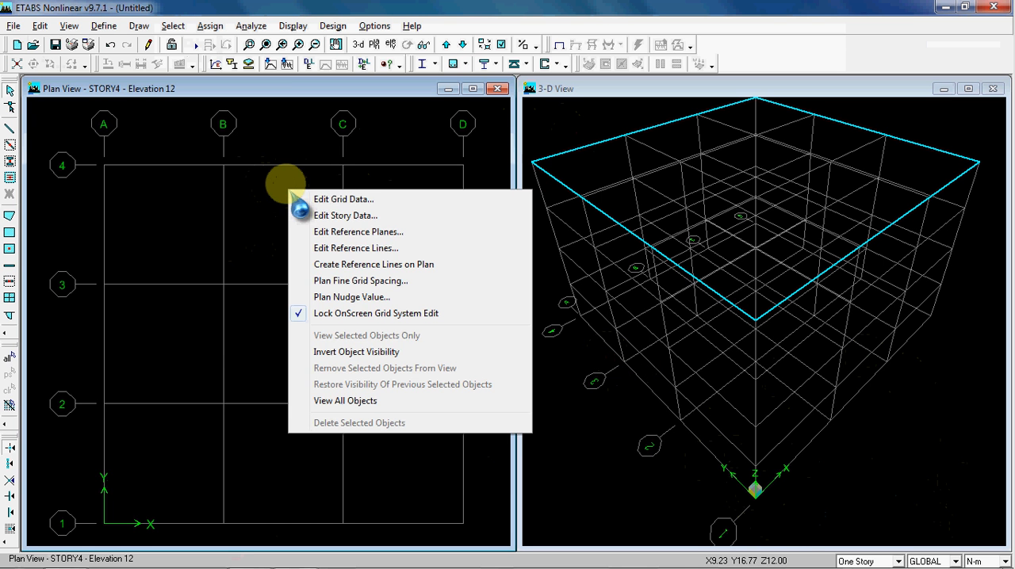
left_click(333, 199)
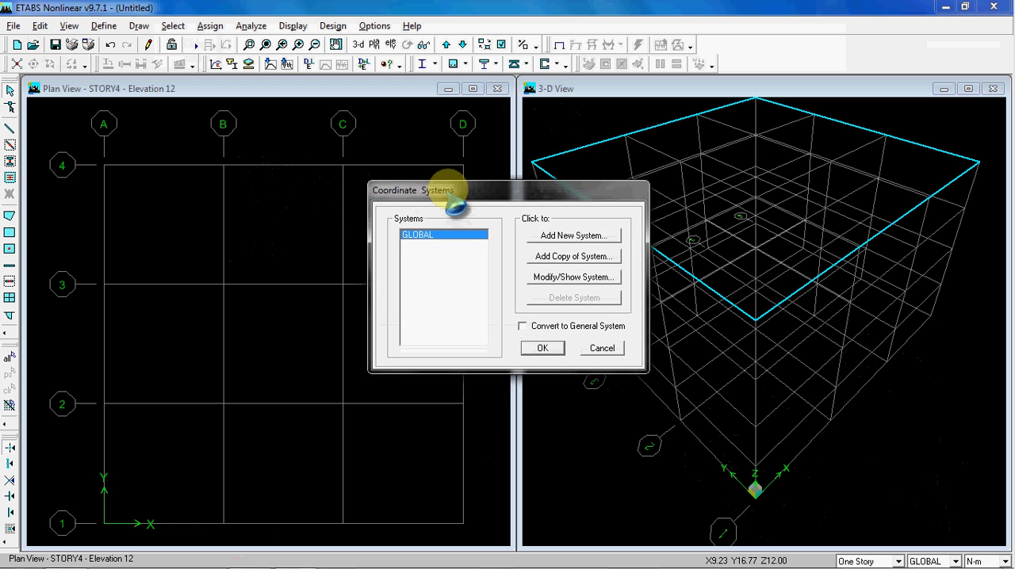
left_click_drag(447, 190, 458, 207)
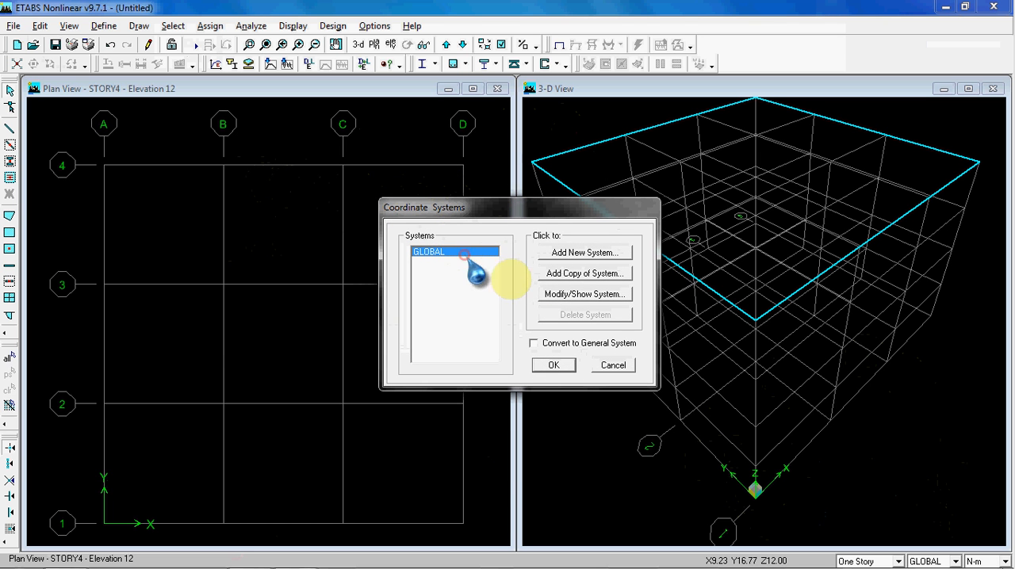
left_click(574, 295)
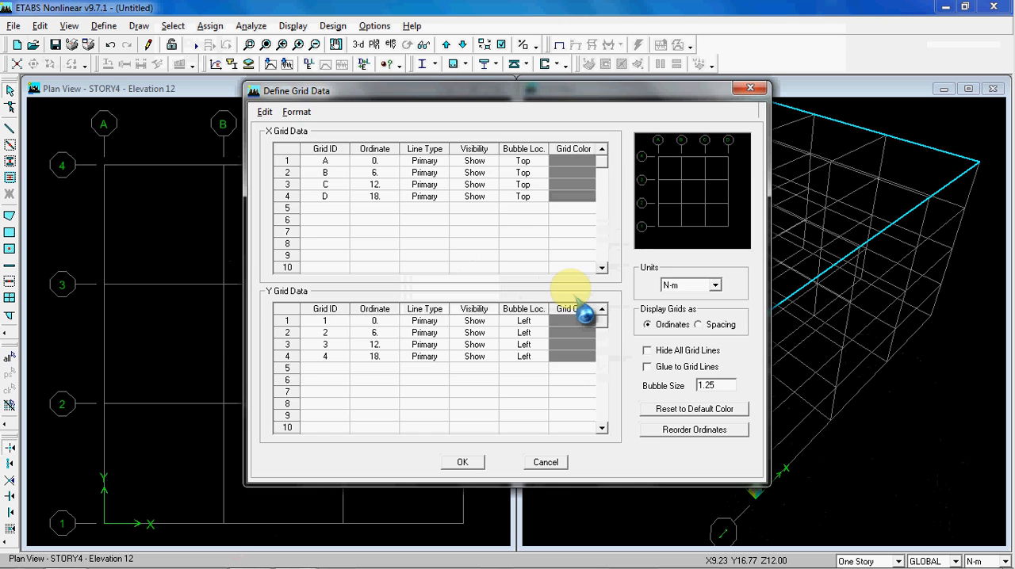
left_click_drag(555, 94, 703, 120)
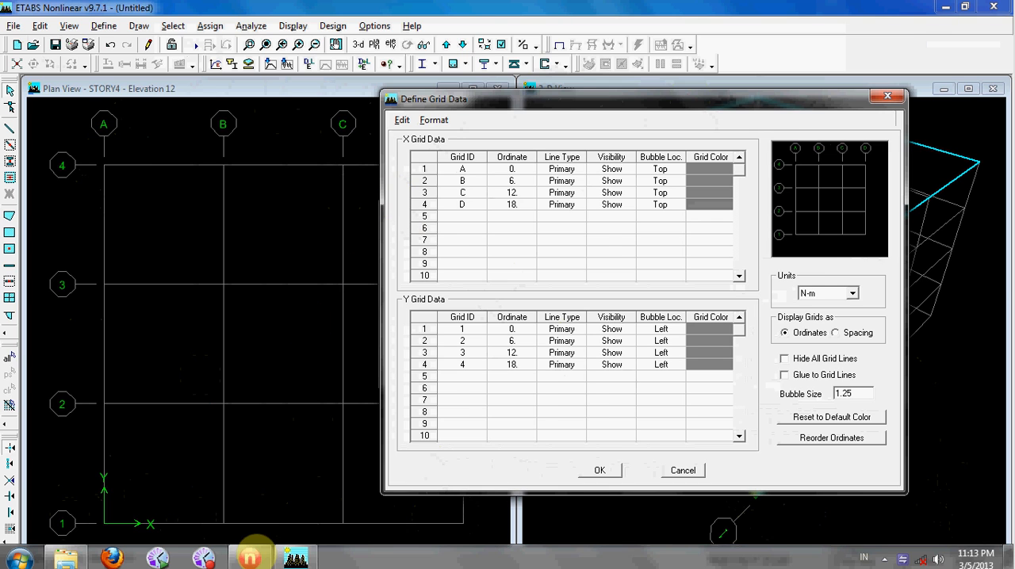
Check the grid lines in the reference drawing and add a fifth X grid line named E
left_click(251, 553)
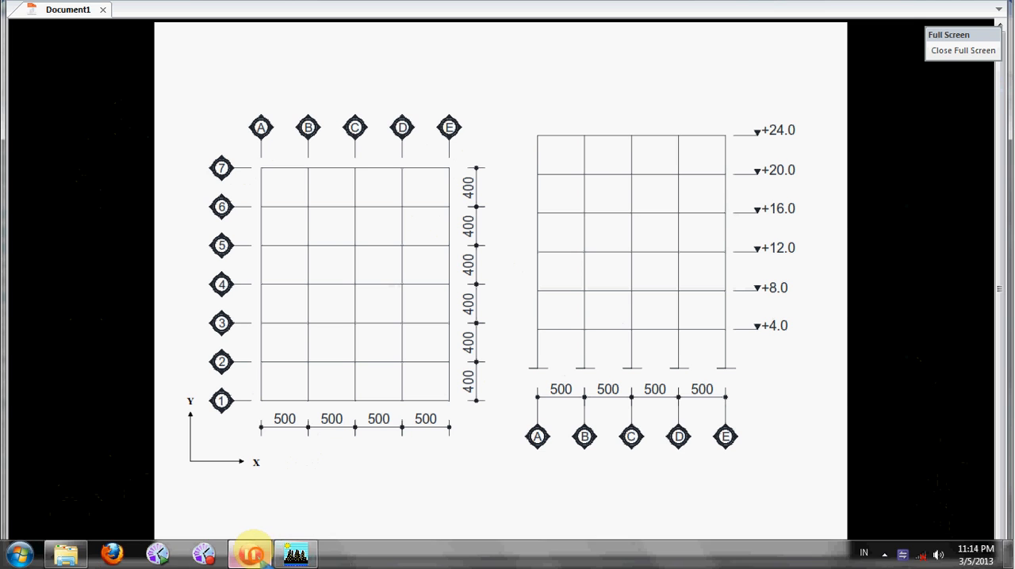
left_click(295, 556)
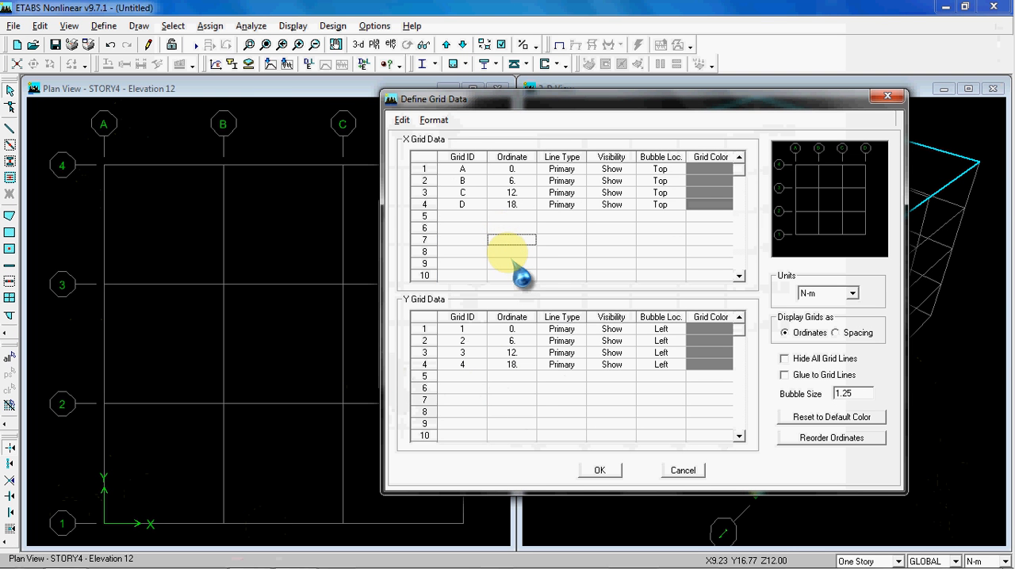
left_click(465, 214)
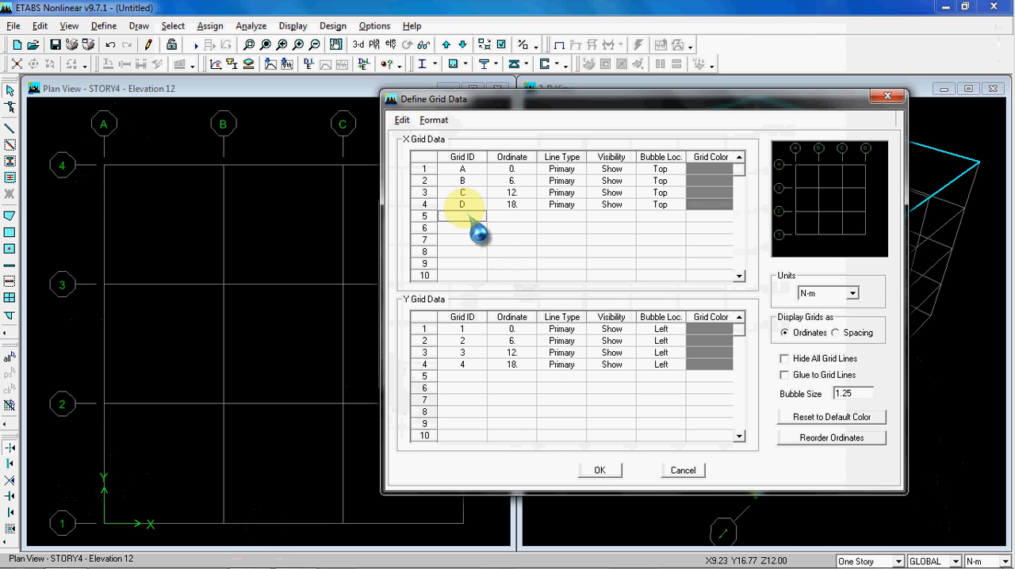
type("E")
left_click(480, 227)
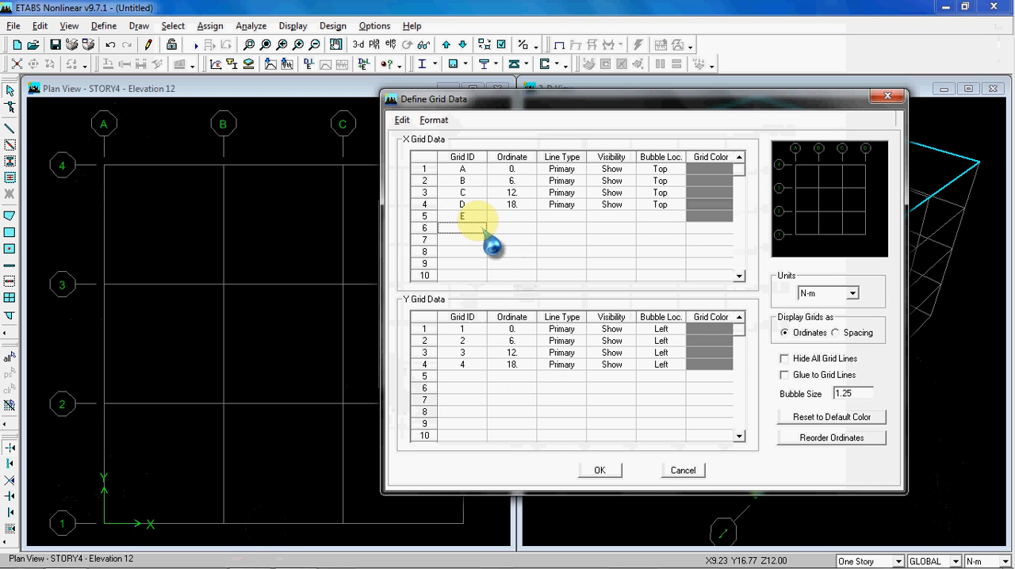
Copy grid line D's Primary line type, Show visibility and Top bubble location to X grid line E
left_click_drag(566, 205, 661, 205)
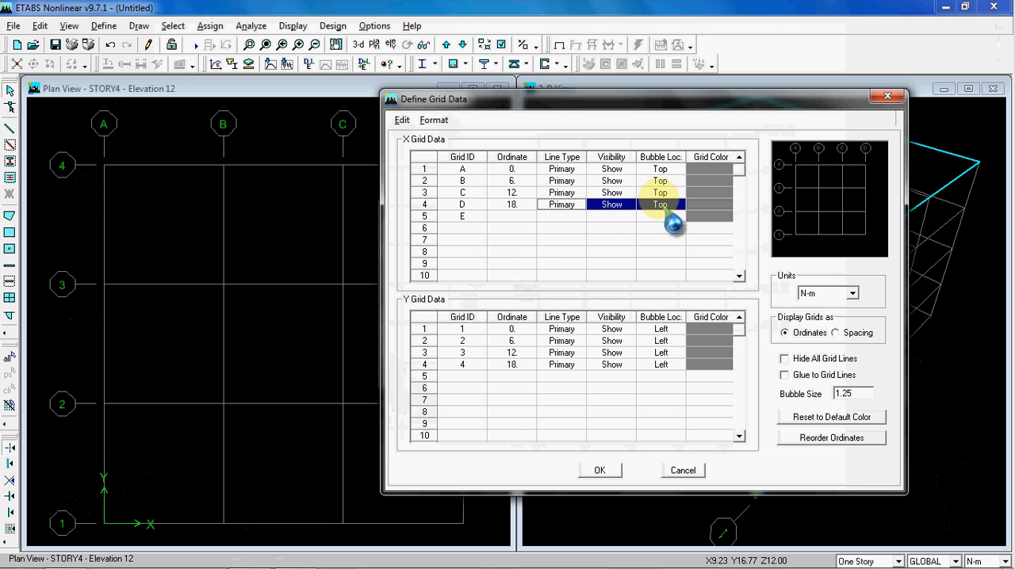
left_click(576, 217)
left_click_drag(572, 206, 657, 208)
key("ctrl+c")
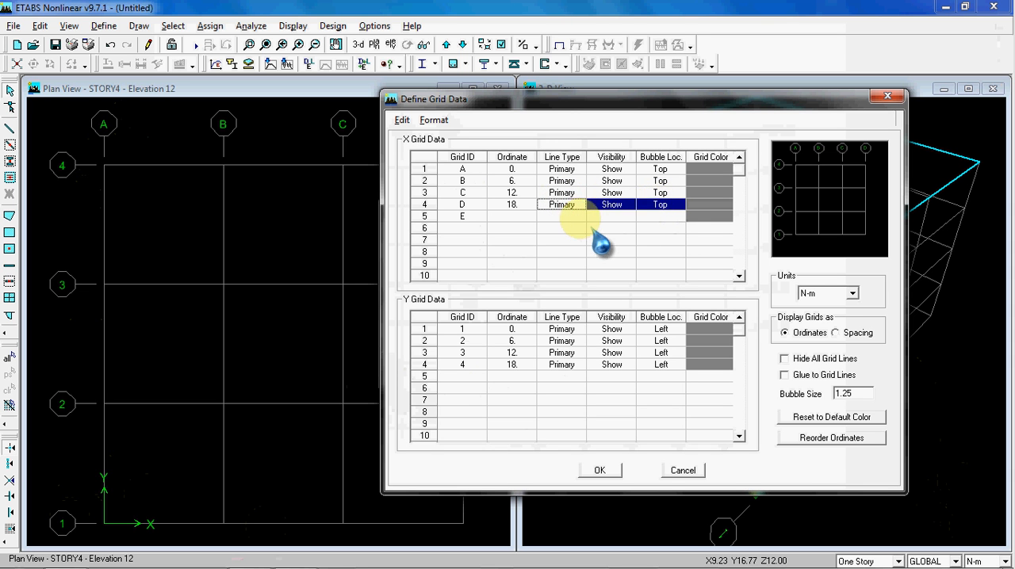
left_click(567, 216)
key("ctrl+v")
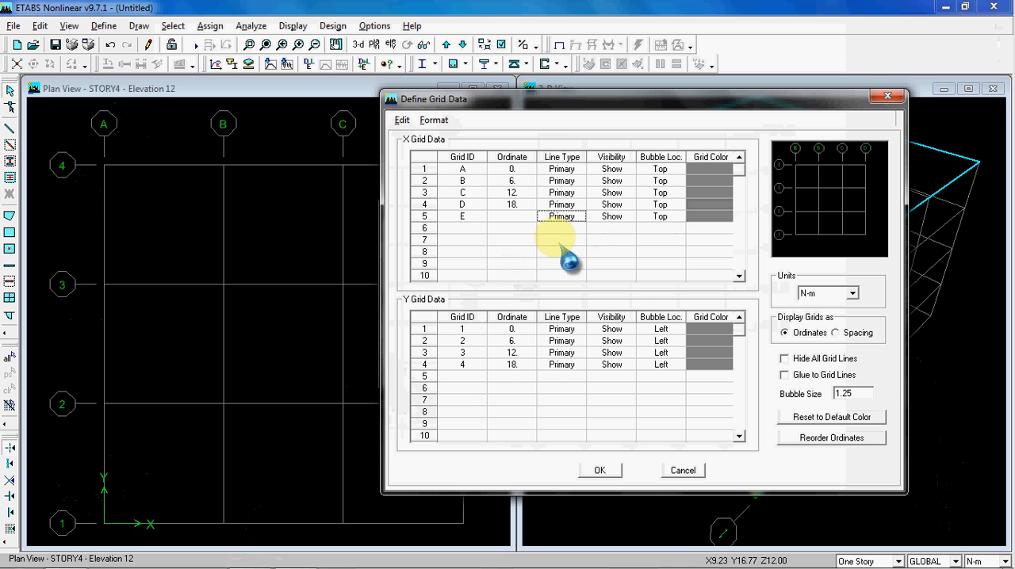
left_click(525, 217)
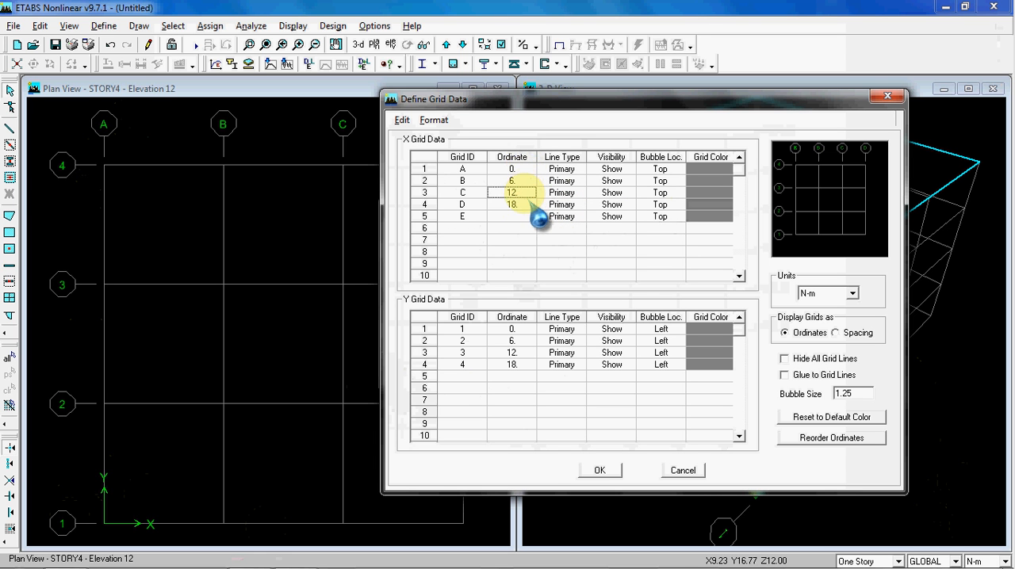
left_click(528, 183)
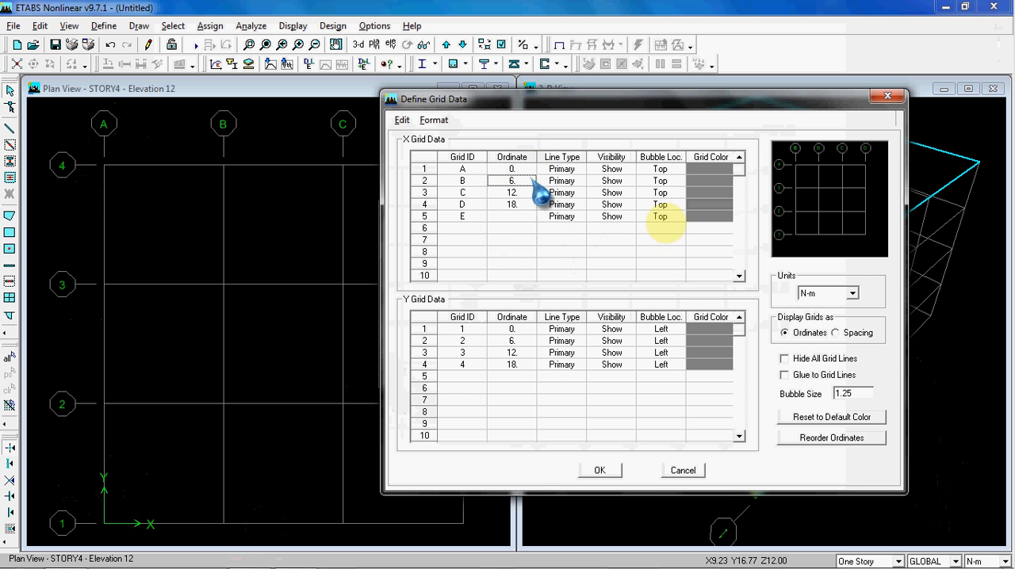
left_click(852, 294)
left_click(852, 293)
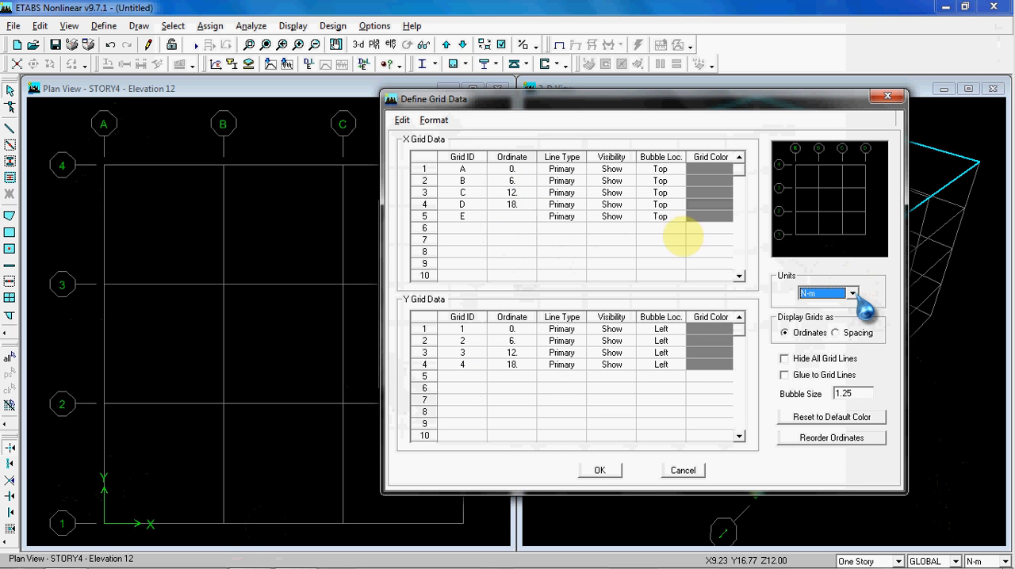
left_click(523, 181)
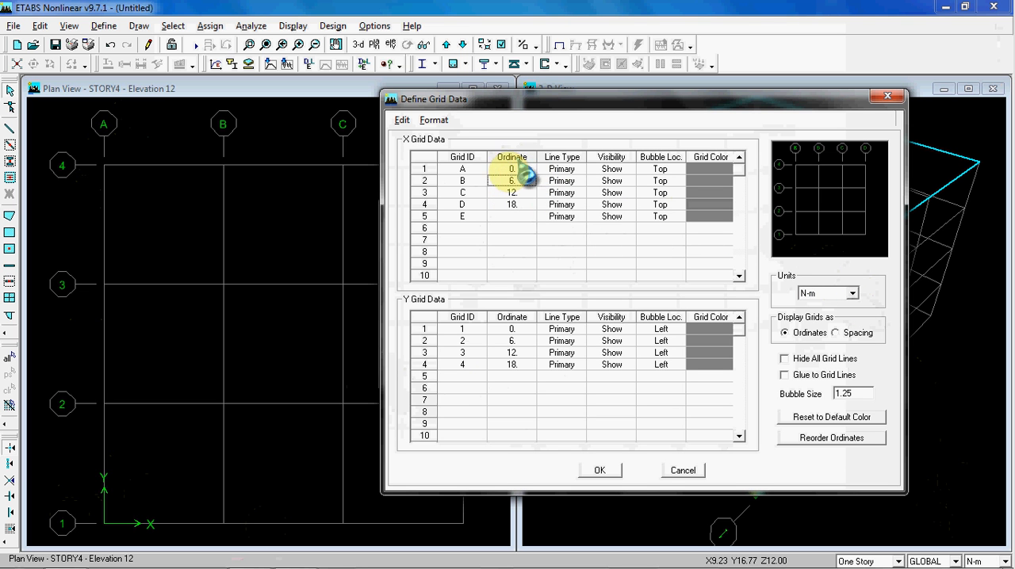
Try the grid data in Ton-mm and N-mm units, and return the units to N-m
left_click(851, 293)
left_click(840, 326)
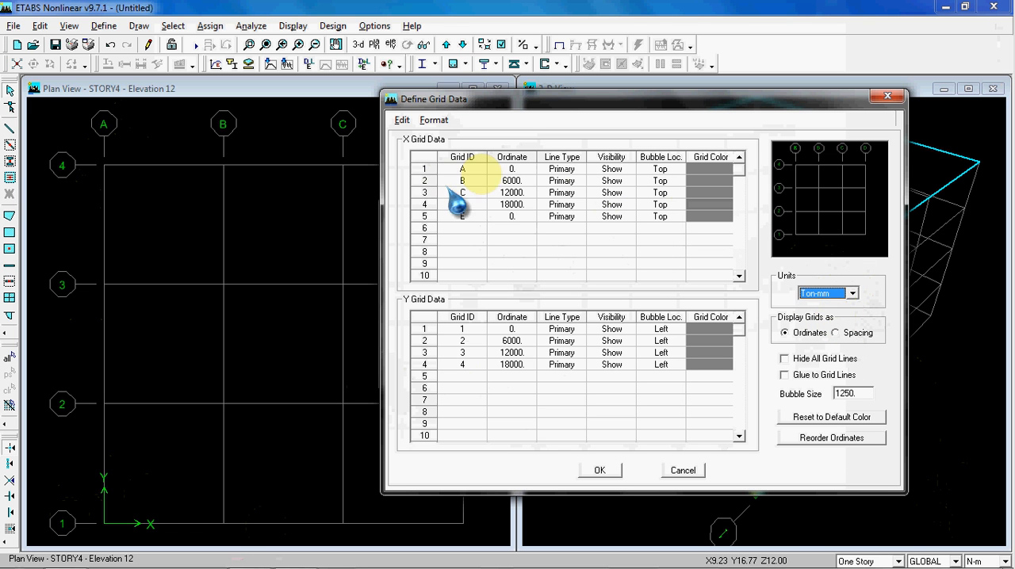
left_click(851, 293)
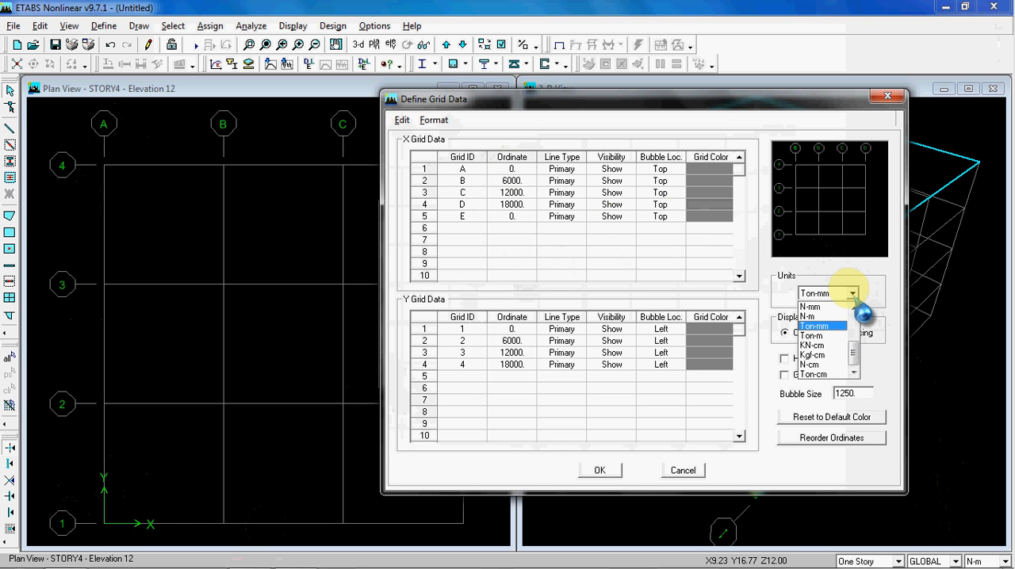
left_click(812, 306)
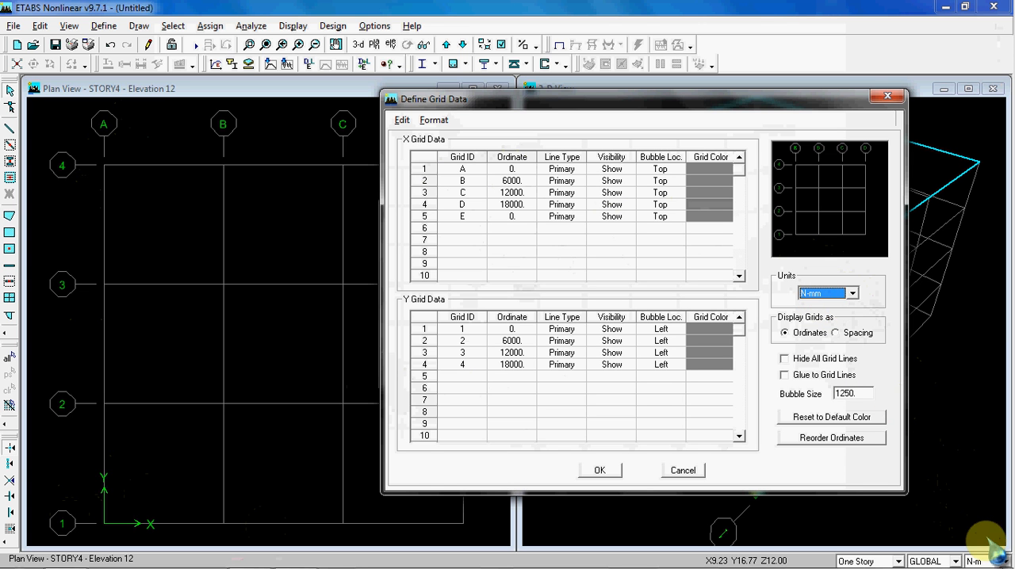
left_click(851, 295)
left_click(828, 327)
left_click(852, 293)
left_click(828, 317)
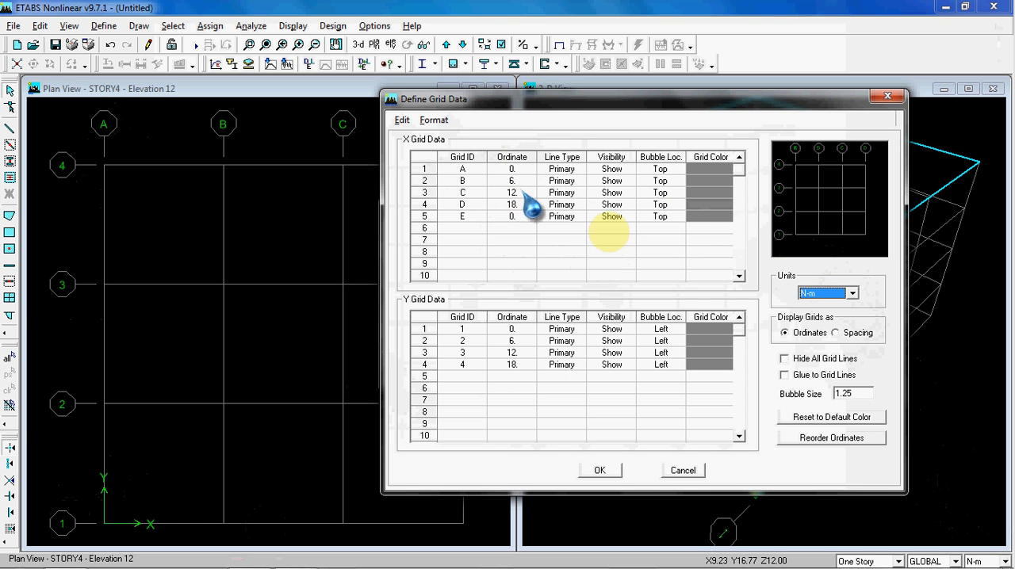
Compare the grid ordinates in N-mm and Ton-m units, and restore N-m
left_click(853, 293)
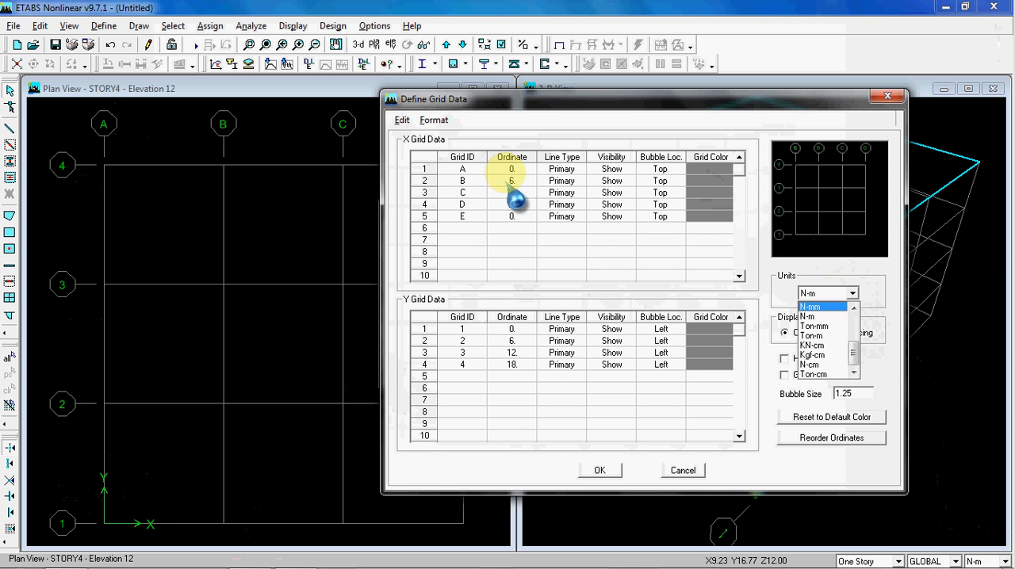
left_click(810, 306)
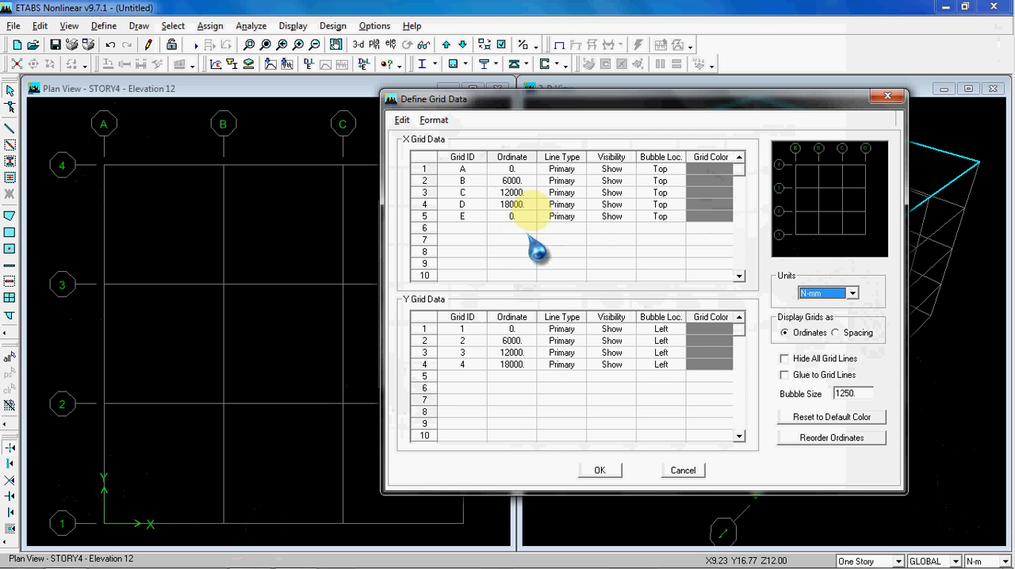
left_click(832, 292)
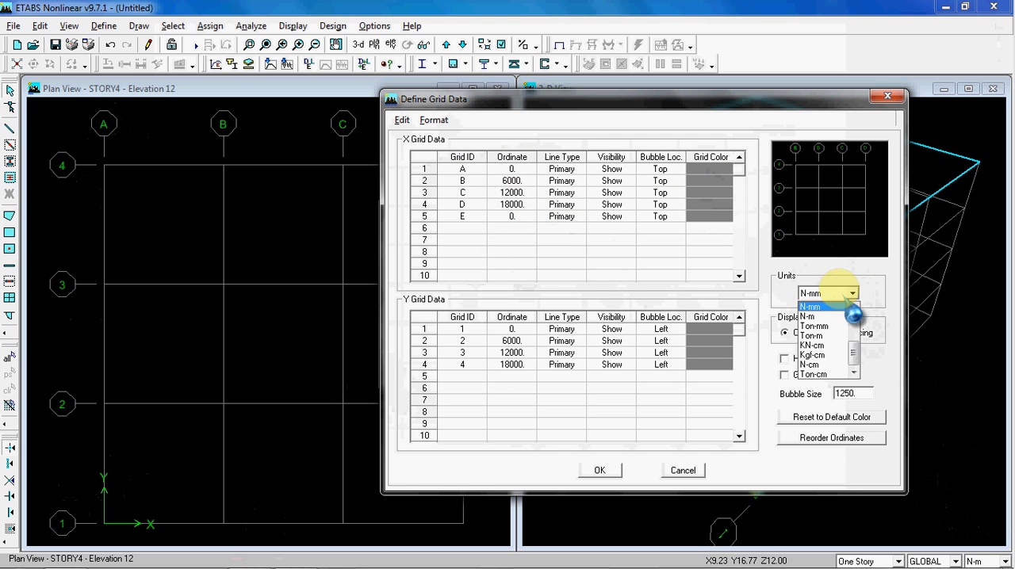
left_click(840, 325)
left_click(852, 294)
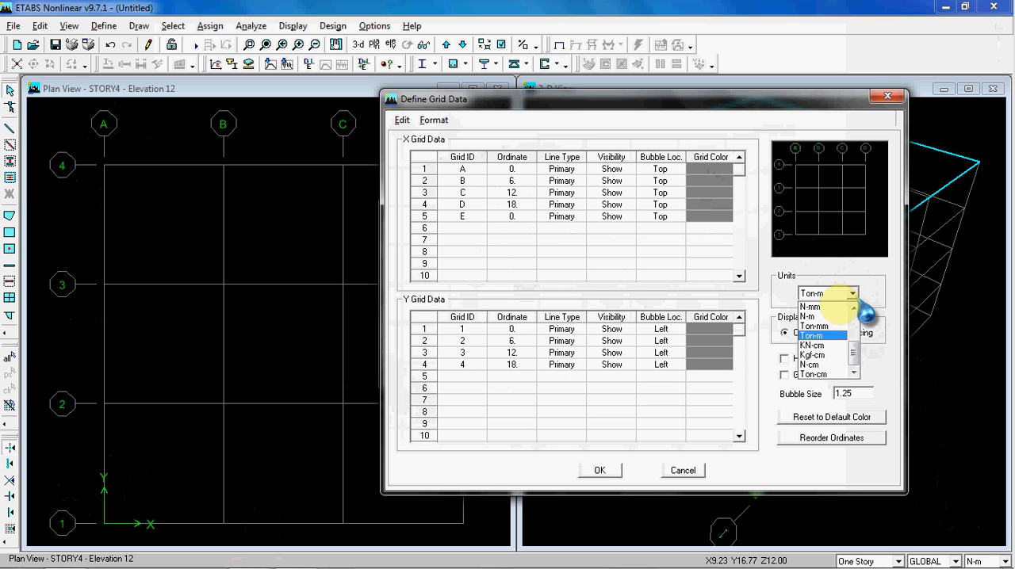
left_click(838, 316)
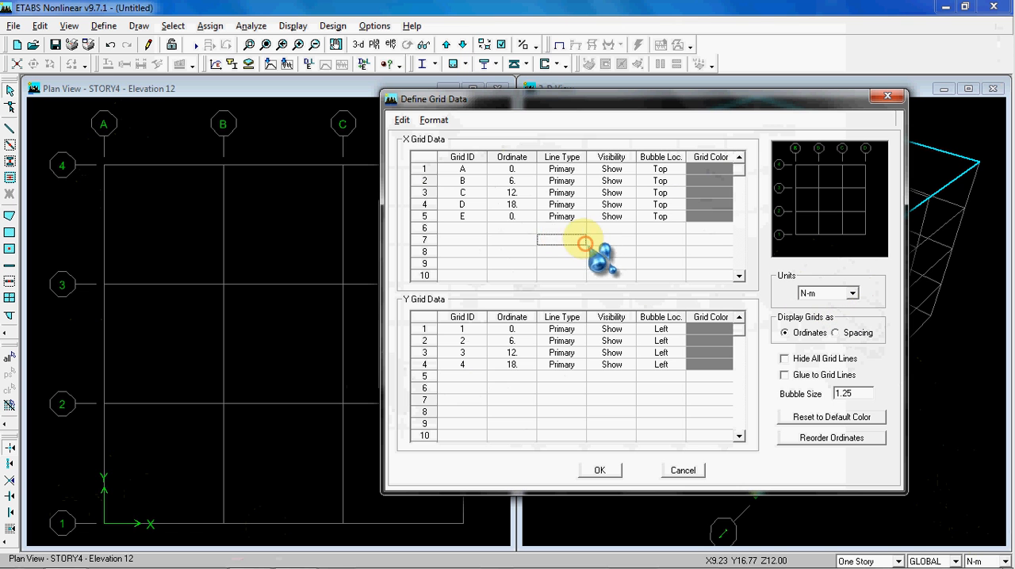
left_click(515, 240)
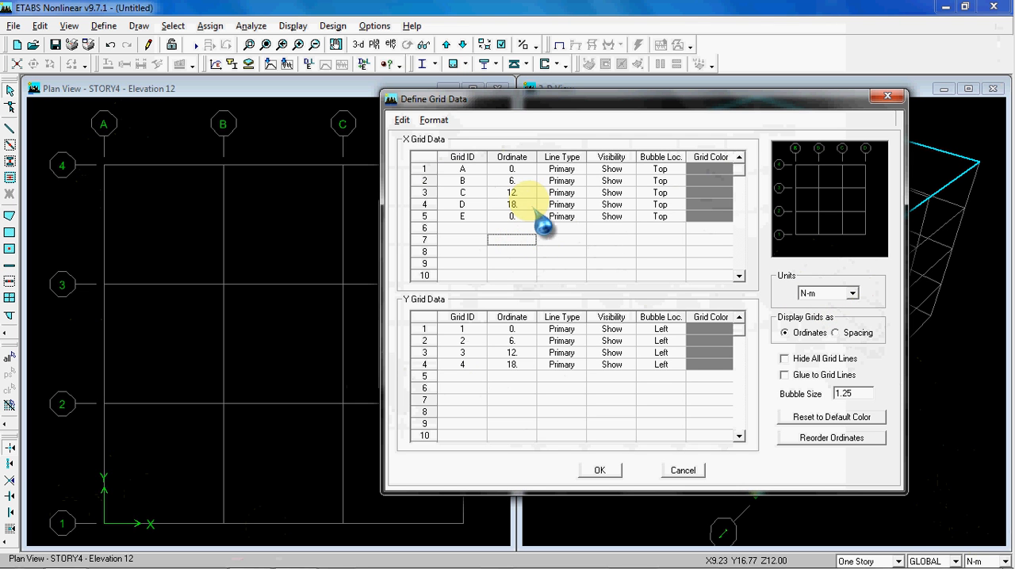
Set the grid data units to KN-cm to match the dimensions in the reference drawing
left_click(851, 293)
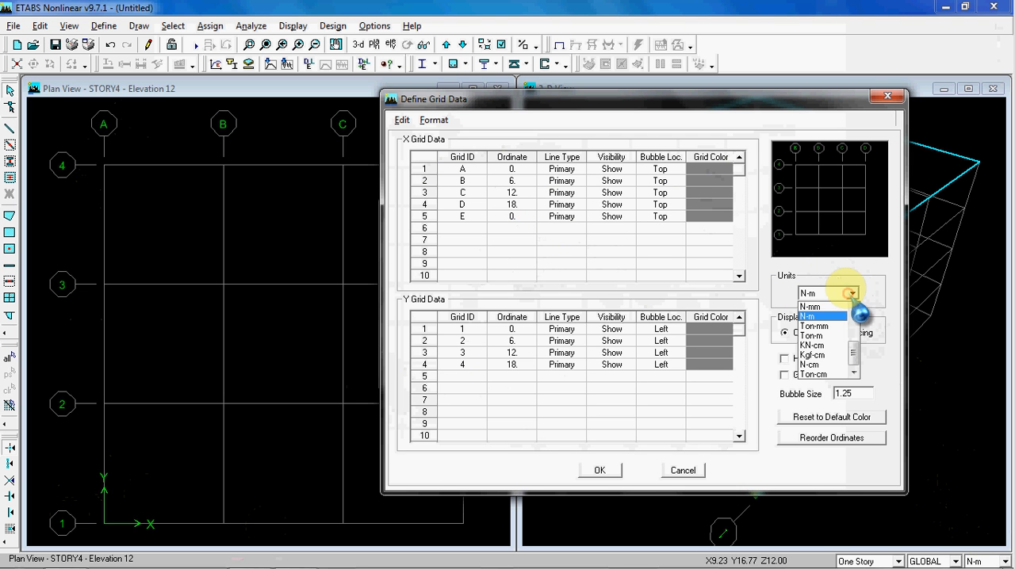
left_click(833, 345)
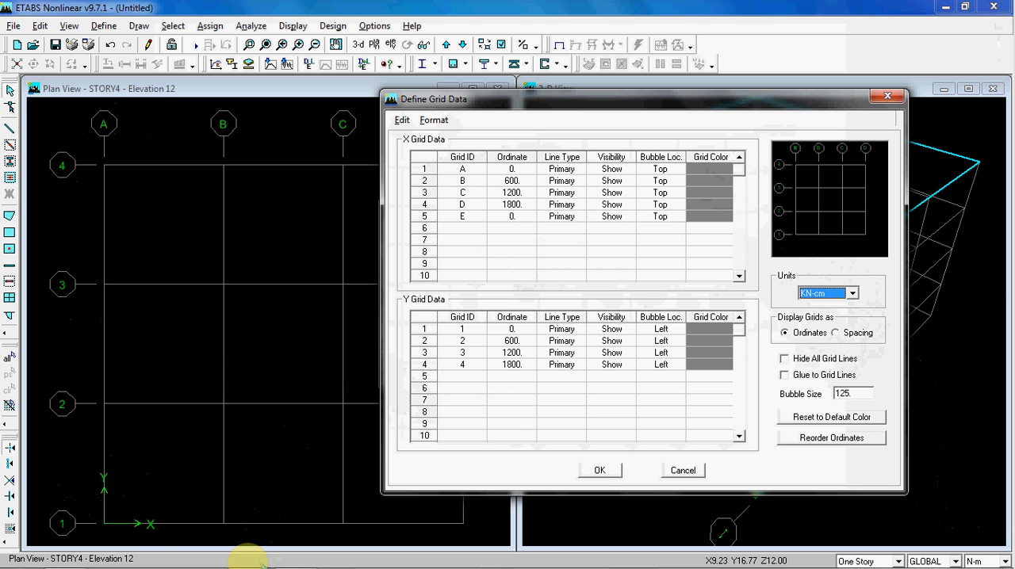
left_click(251, 555)
left_click(249, 554)
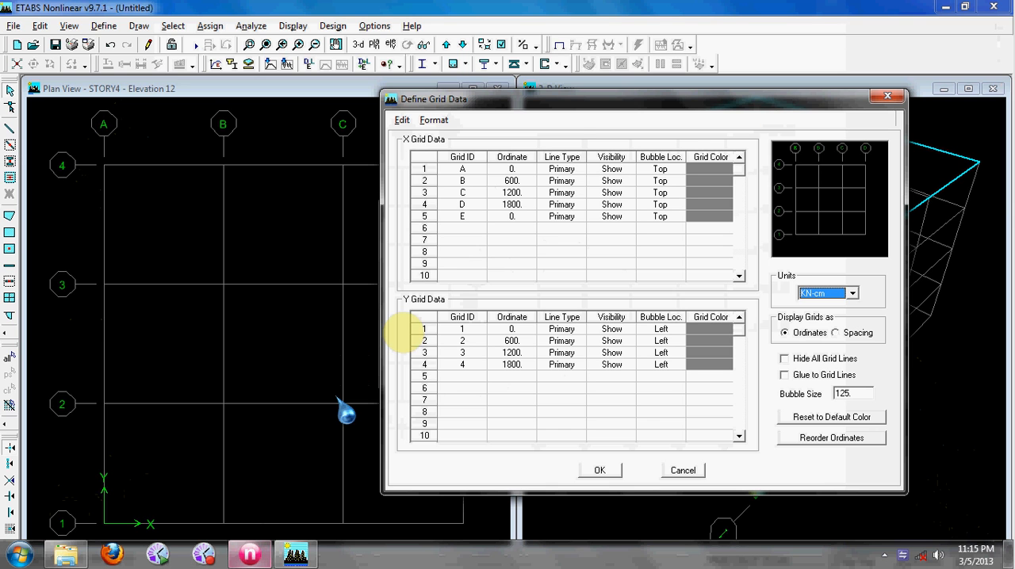
Try displaying the grids as spacing, and switch the display back to ordinates
left_click(512, 251)
left_click(521, 178)
left_click(522, 169)
left_click(525, 187)
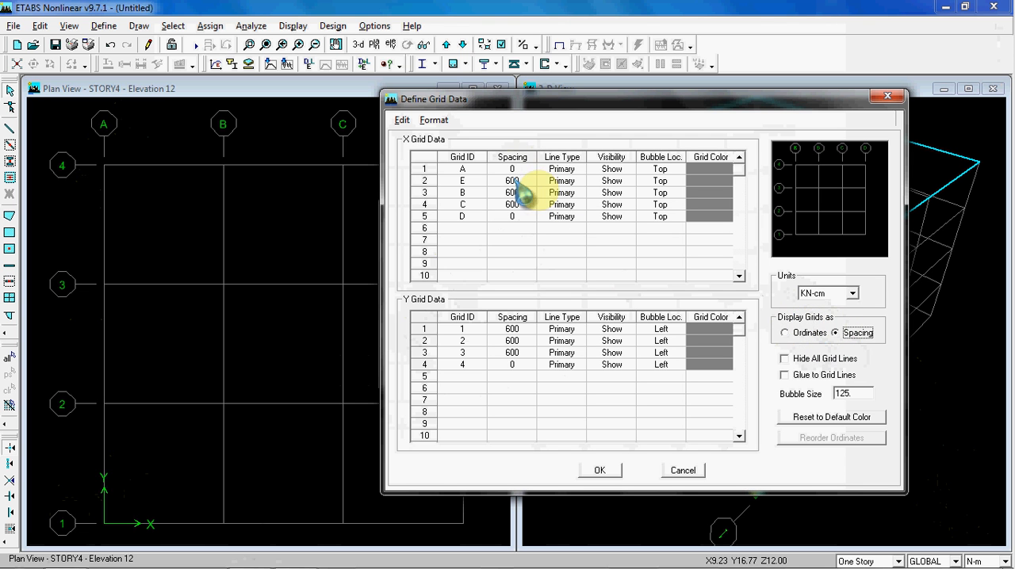
left_click(809, 333)
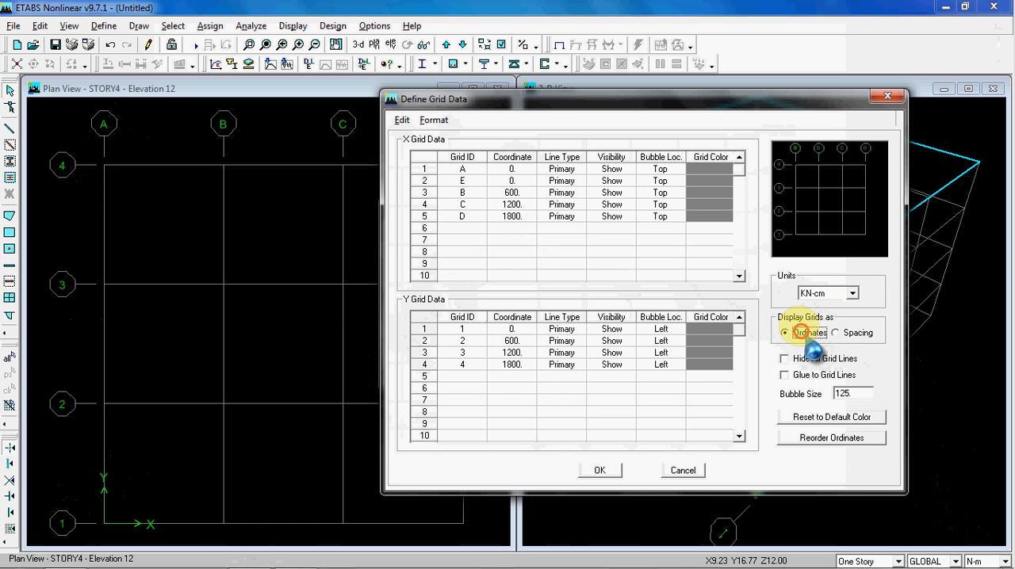
Check the reference plan and rename the X grid lines in rows 2 to 5 as B, C, D and E
left_click(255, 555)
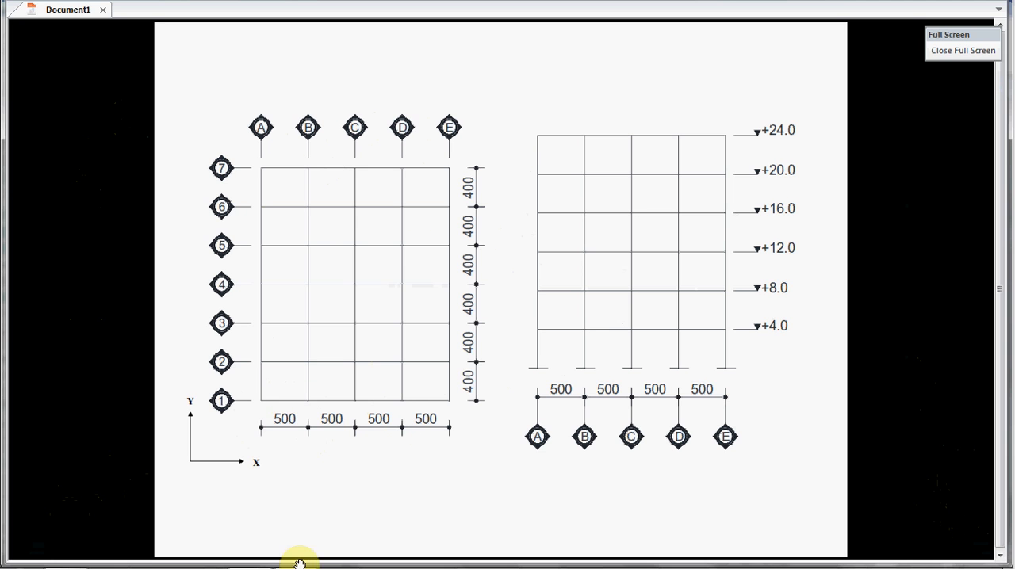
left_click(251, 555)
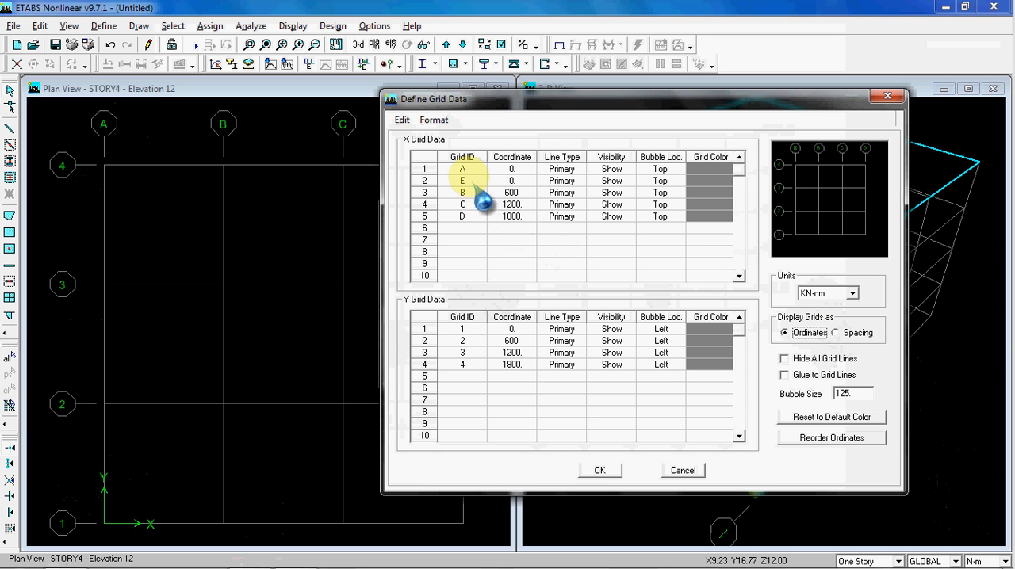
left_click_drag(471, 191, 474, 228)
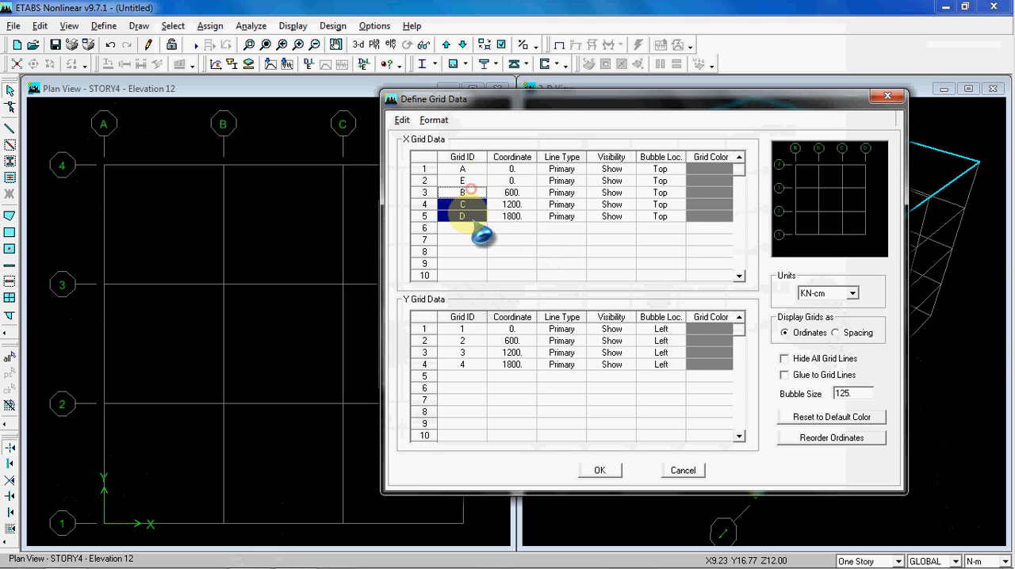
key("Delete")
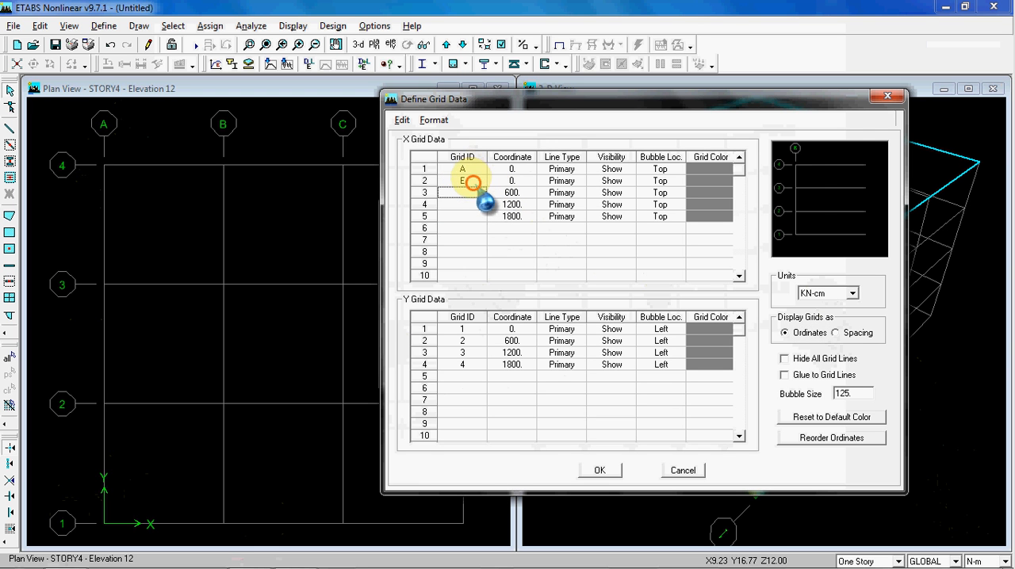
type("B C D")
left_click(474, 214)
type("E")
left_click(511, 227)
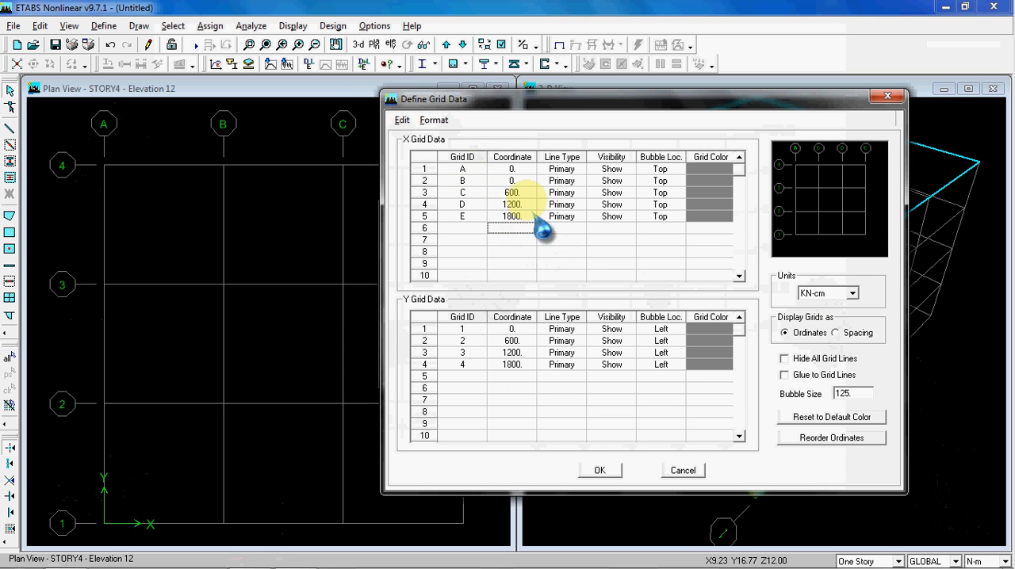
Set the coordinate of X grid line B to 500 cm and check the bay spacing in the reference plan
left_click(500, 181)
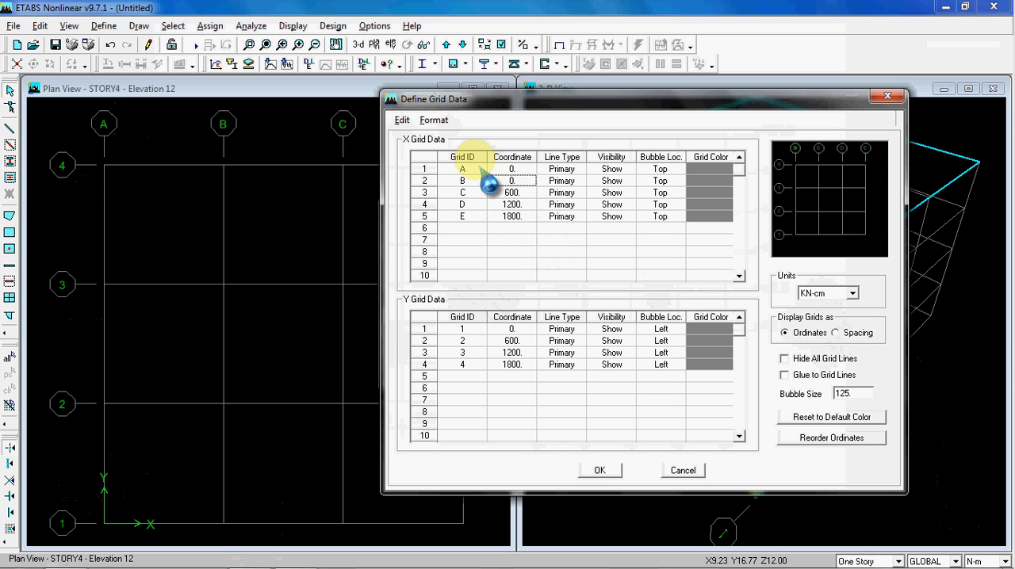
type("500")
left_click(519, 195)
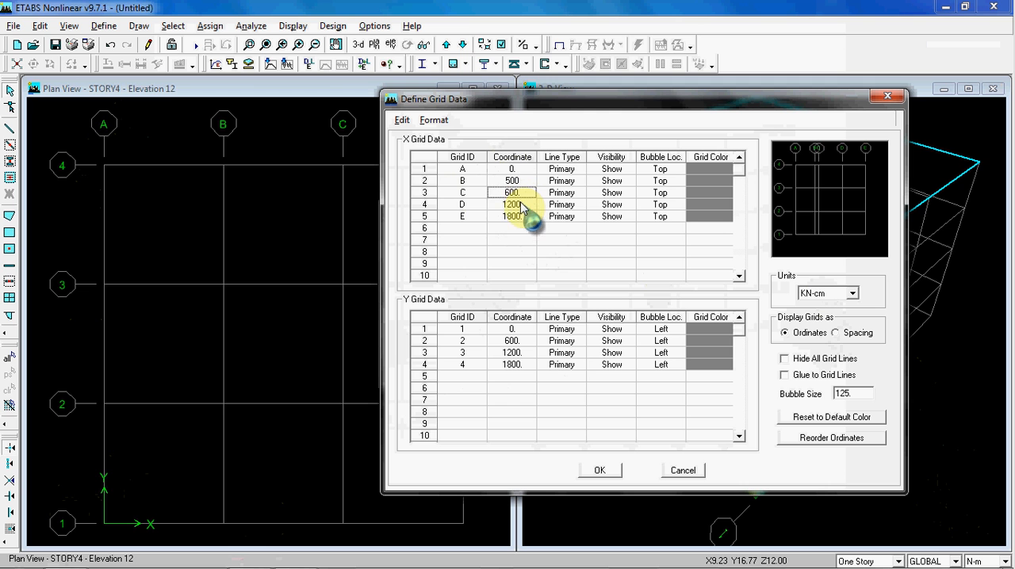
left_click(251, 559)
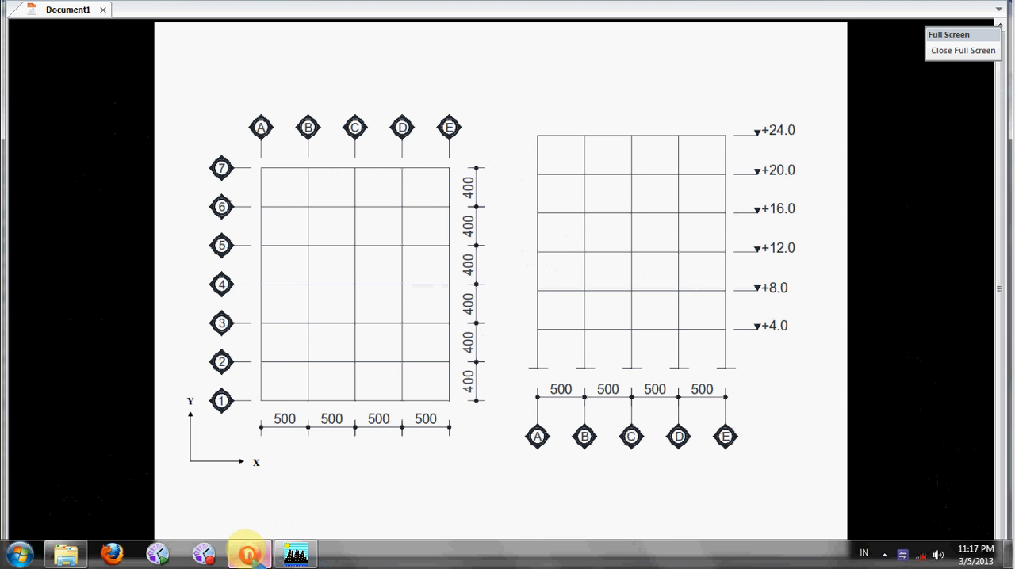
left_click(295, 554)
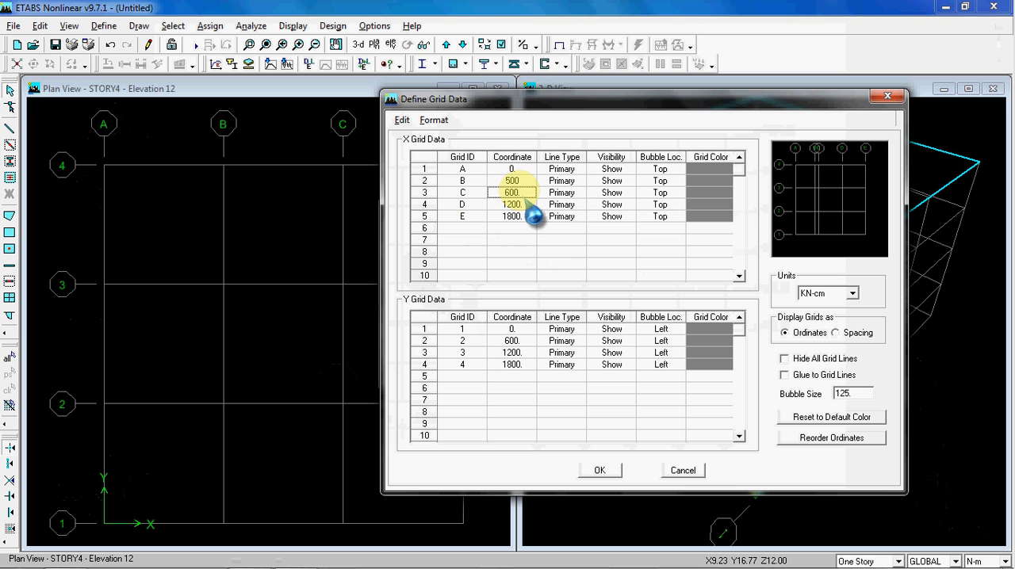
Set the coordinates of X grid lines C, D and E to 1000, 1500 and 2000 cm
left_click(516, 193)
type("1000")
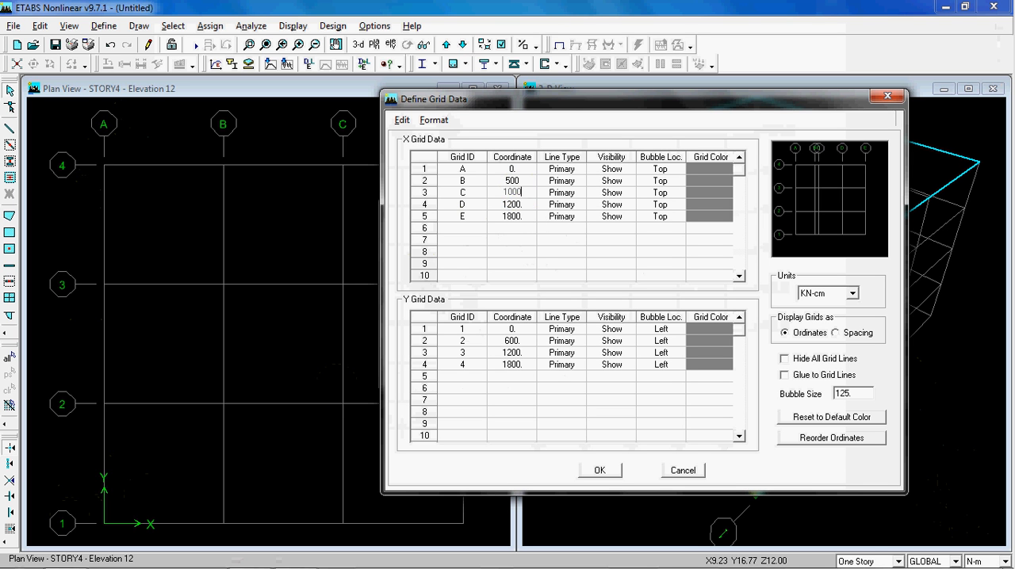
left_click(517, 203)
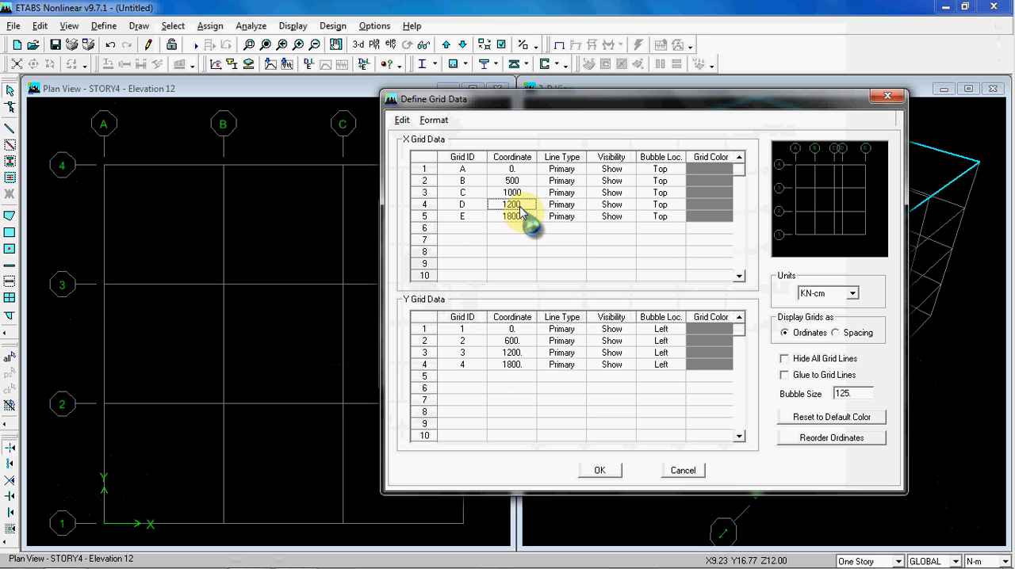
type("1500")
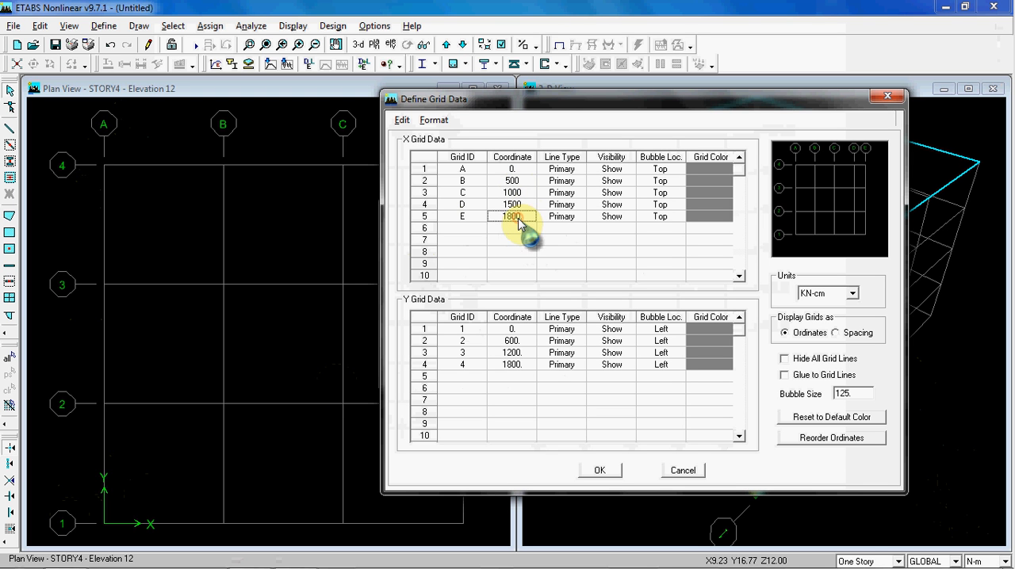
type("2000")
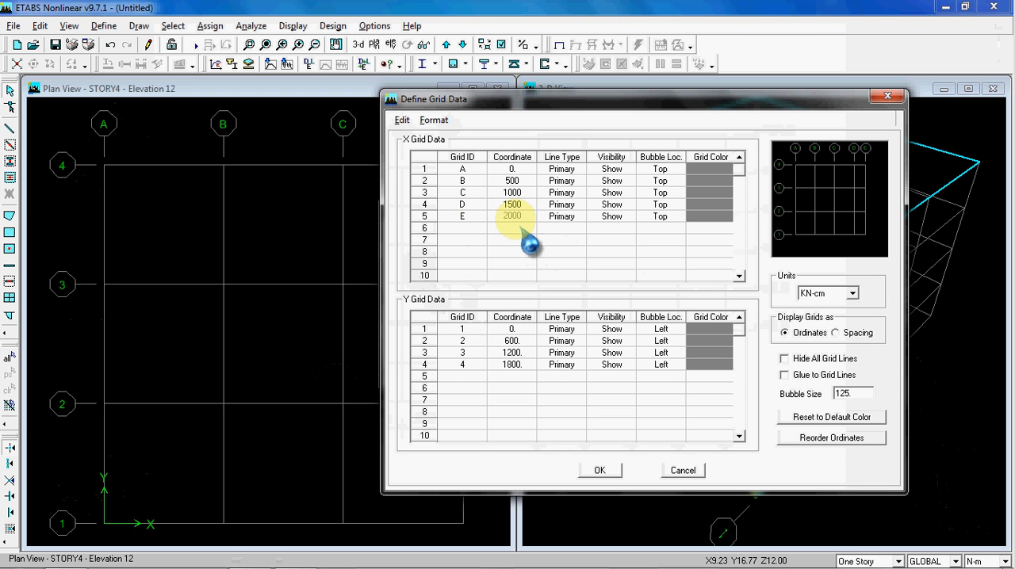
left_click(516, 228)
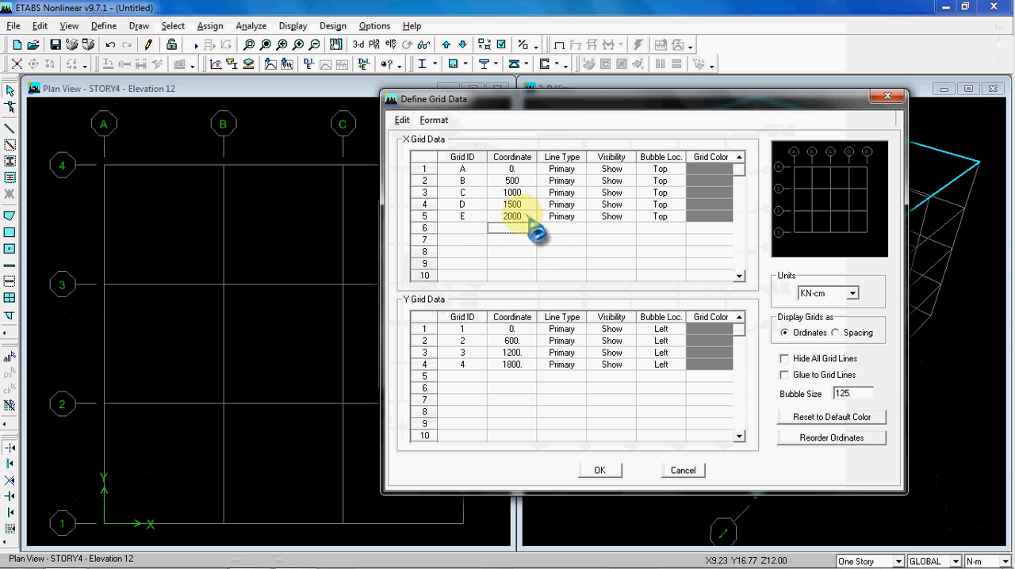
left_click(798, 333)
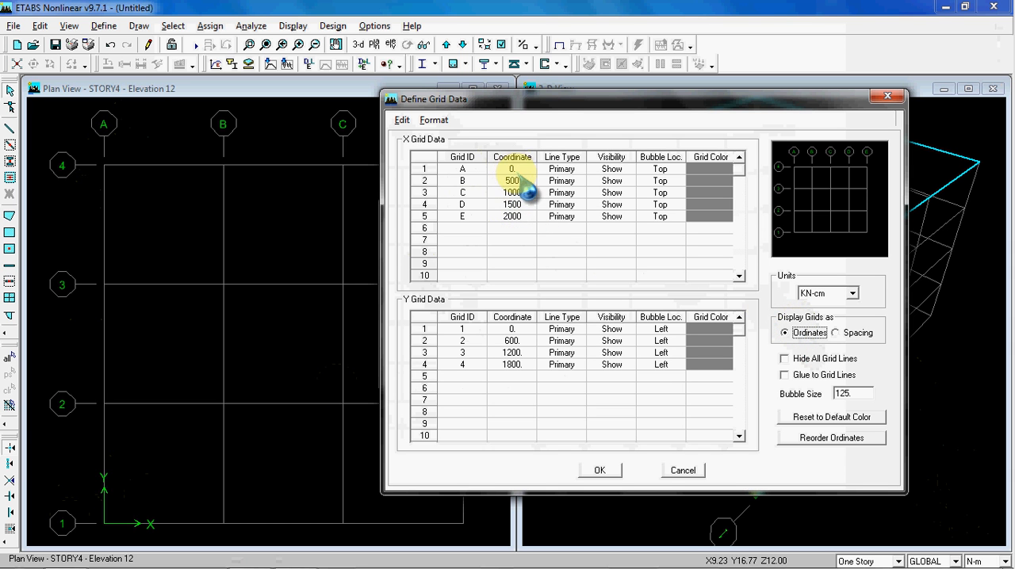
left_click(526, 169)
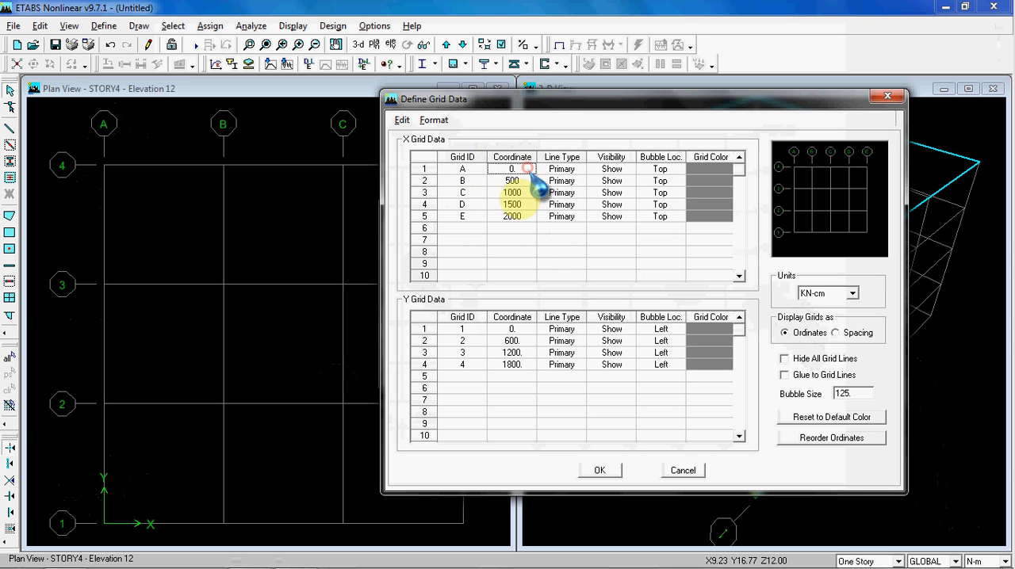
left_click(517, 168)
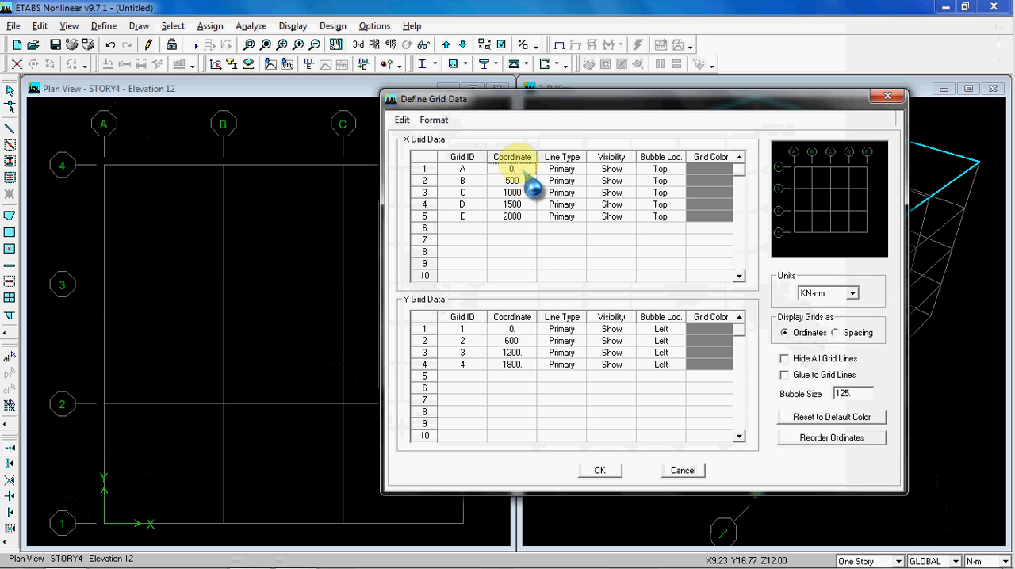
Try copying the line type, visibility and bubble location of X grid lines D and E into rows 6 and 7, and clear the copied cells
left_click(562, 227)
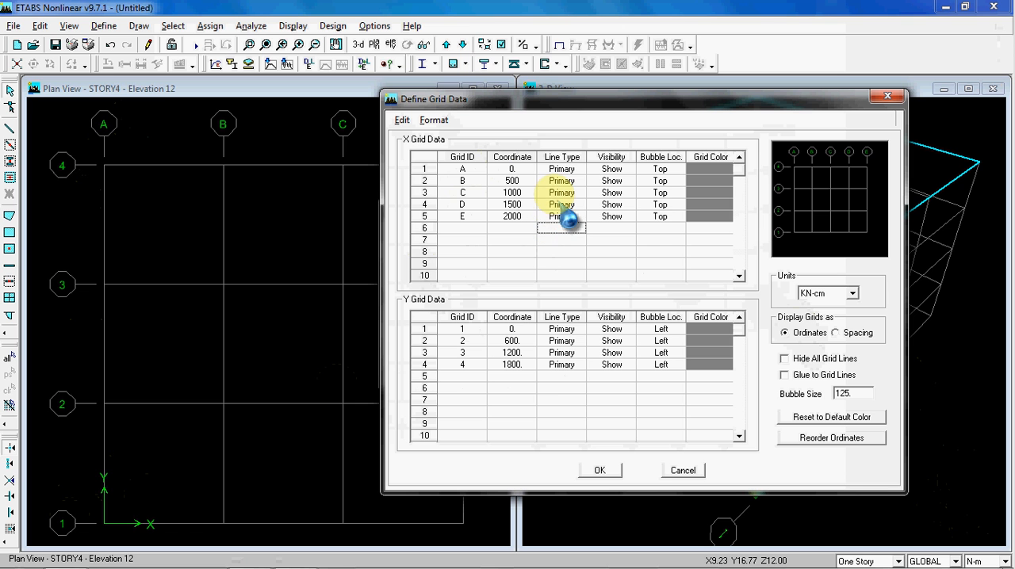
left_click_drag(557, 204, 647, 217)
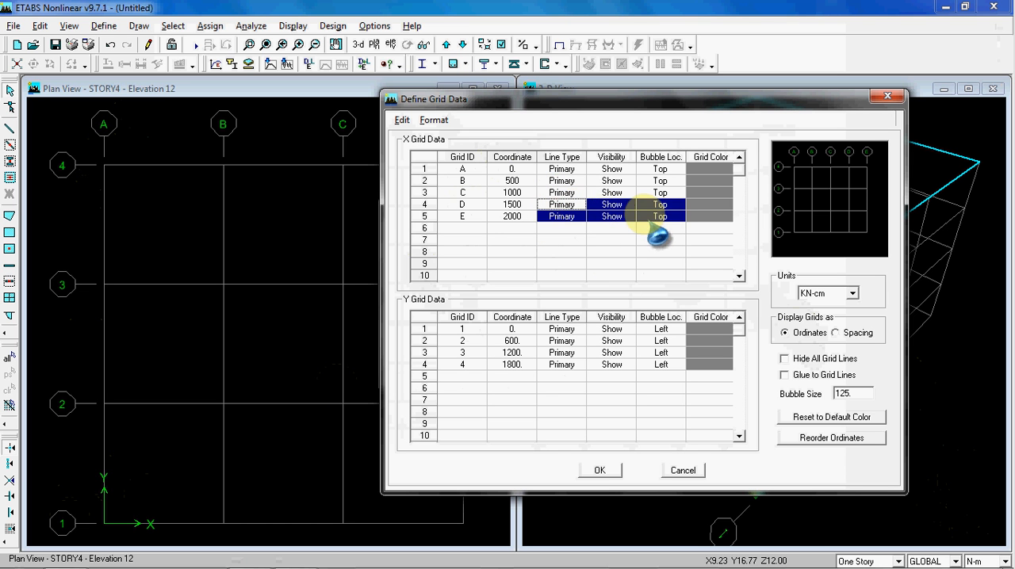
left_click(568, 228)
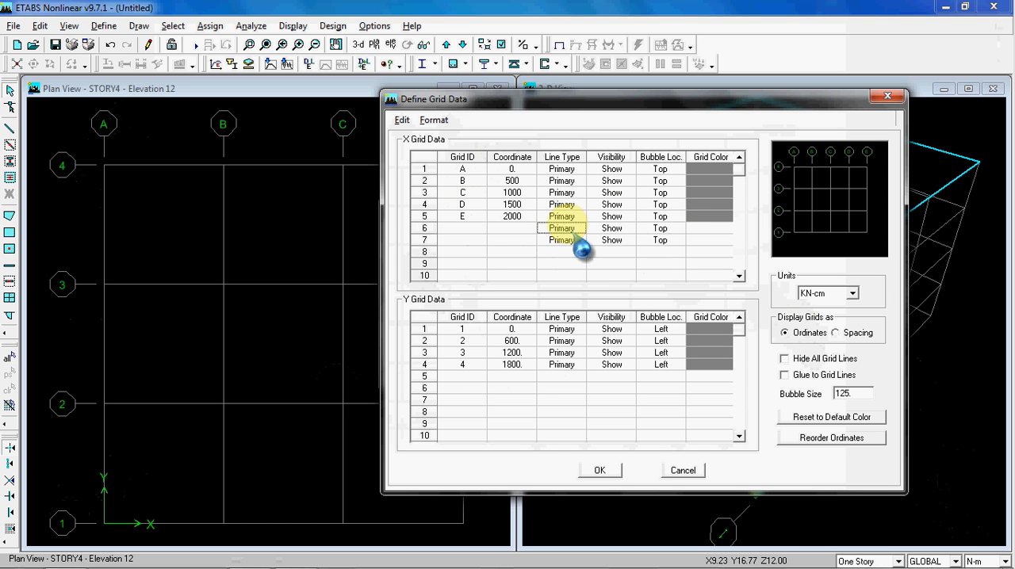
left_click(475, 229)
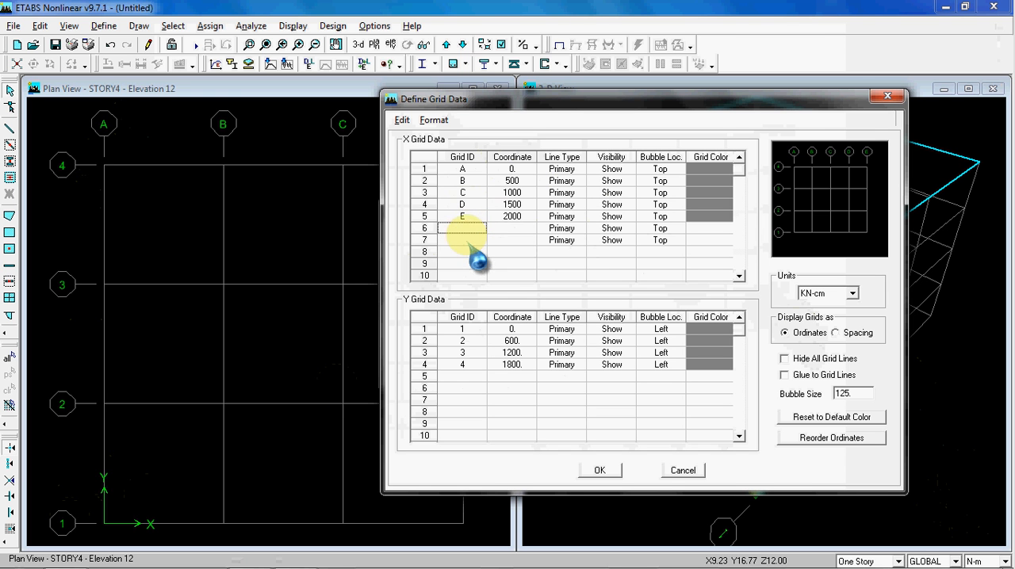
left_click(511, 230)
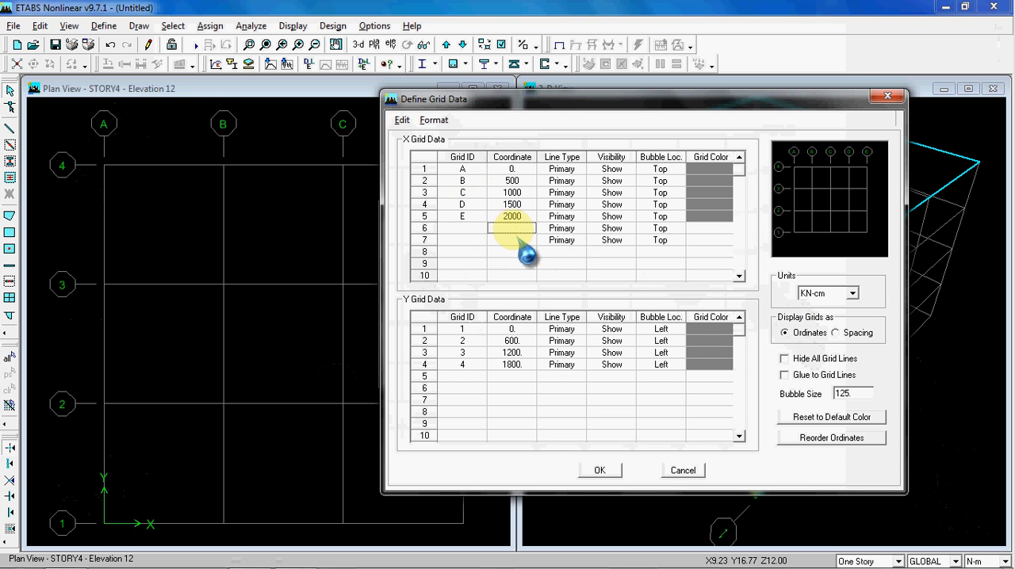
left_click(516, 240)
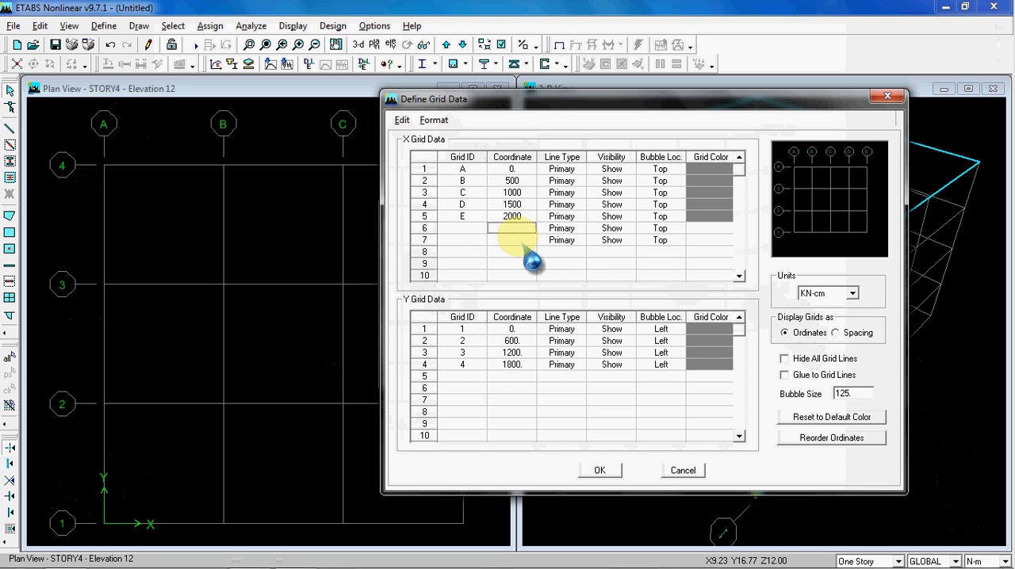
left_click_drag(562, 228, 652, 240)
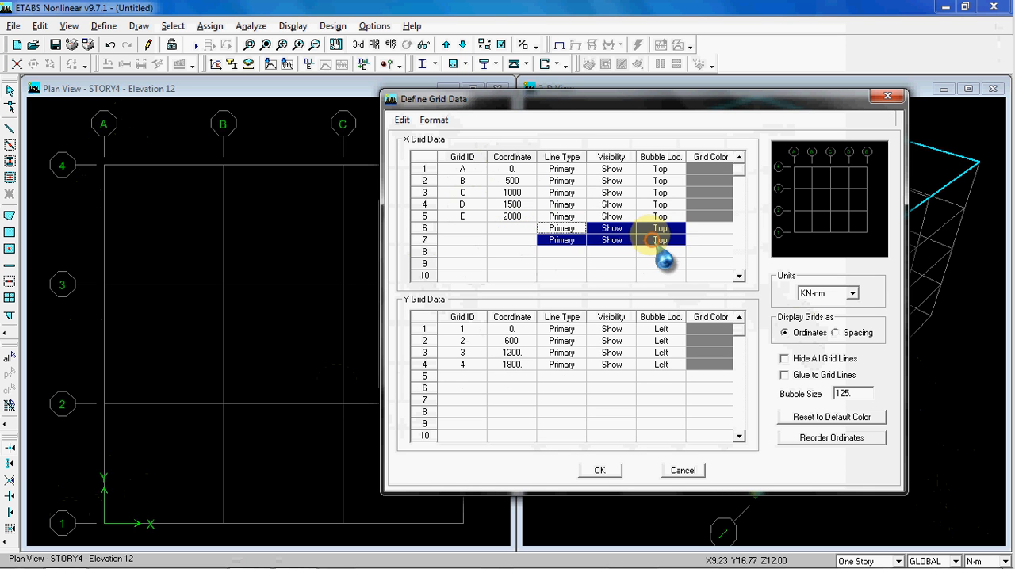
key("Delete")
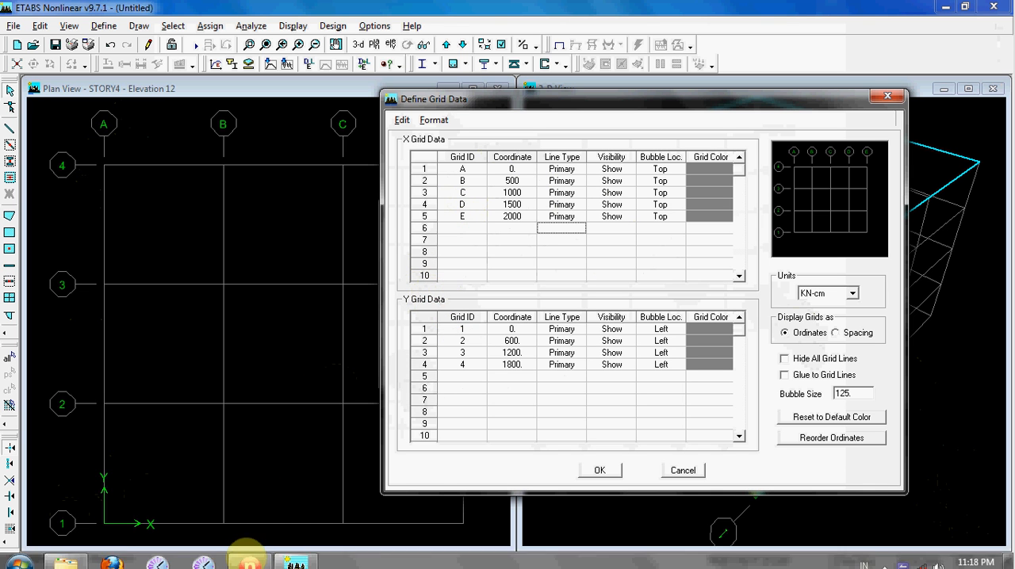
Check the Y grid lines in the reference plan and add grid IDs 5, 6 and 7 to the Y grid data
left_click(248, 560)
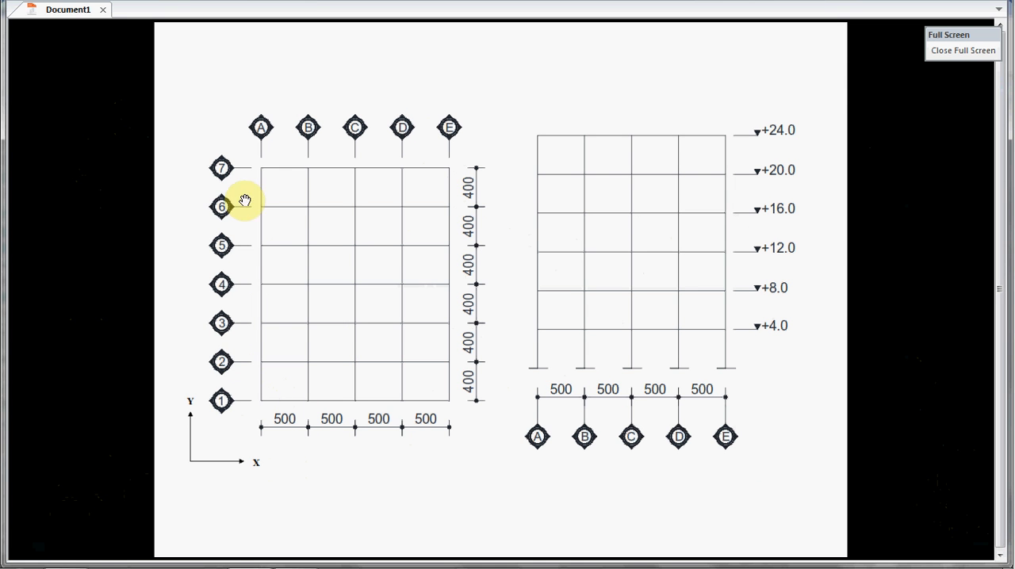
mouse_move(248, 553)
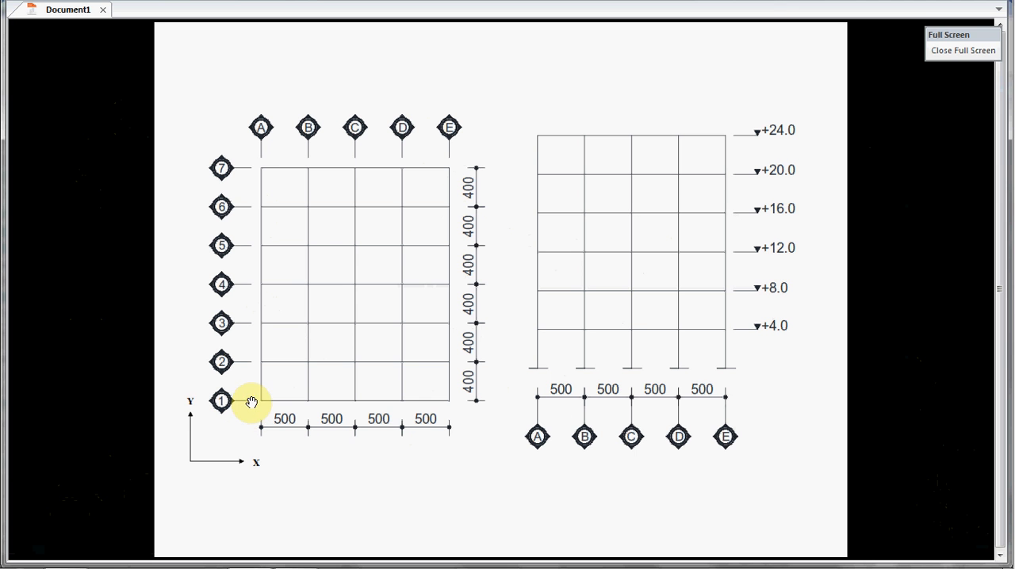
left_click(290, 553)
left_click(512, 341)
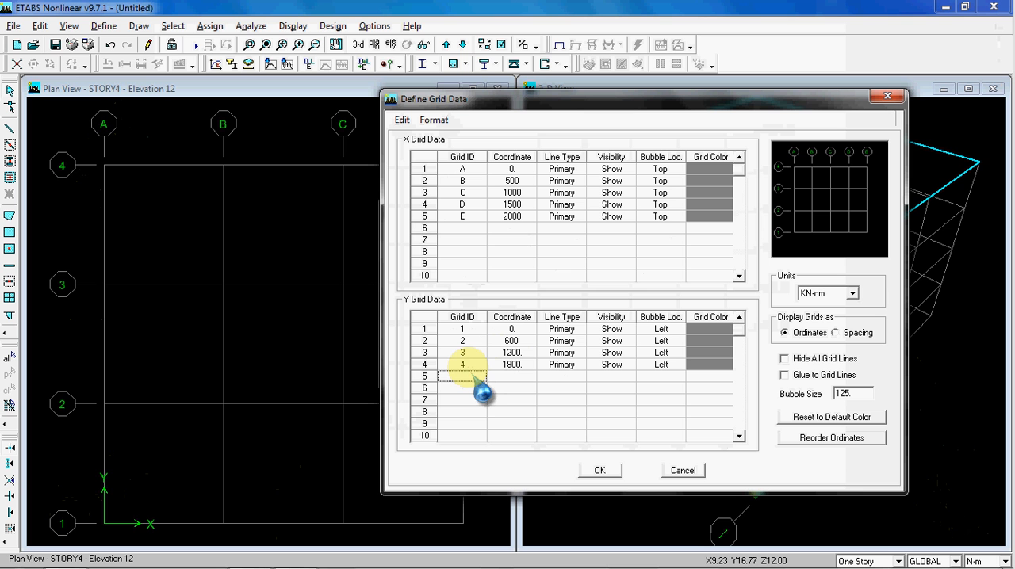
type("5")
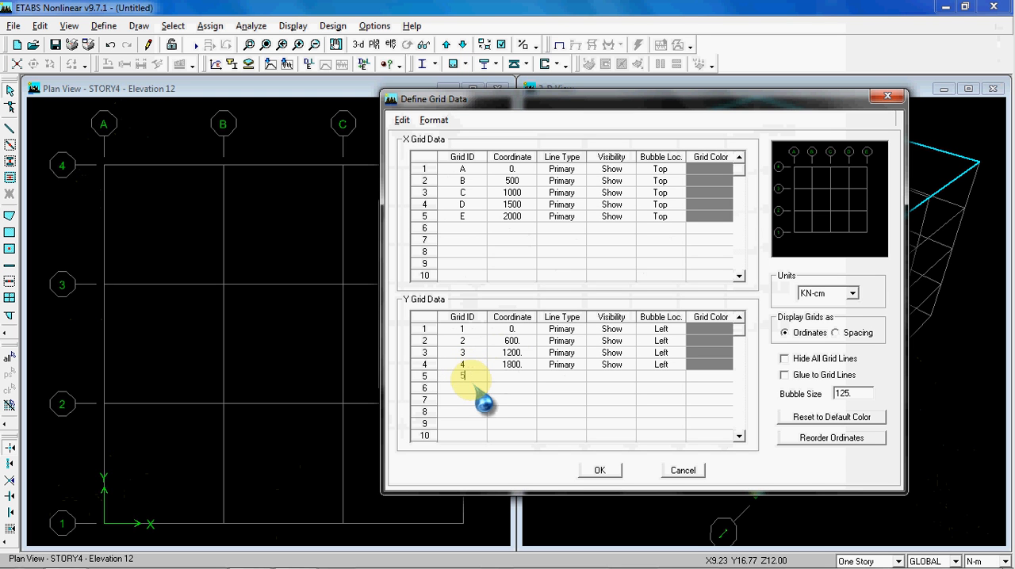
left_click(474, 387)
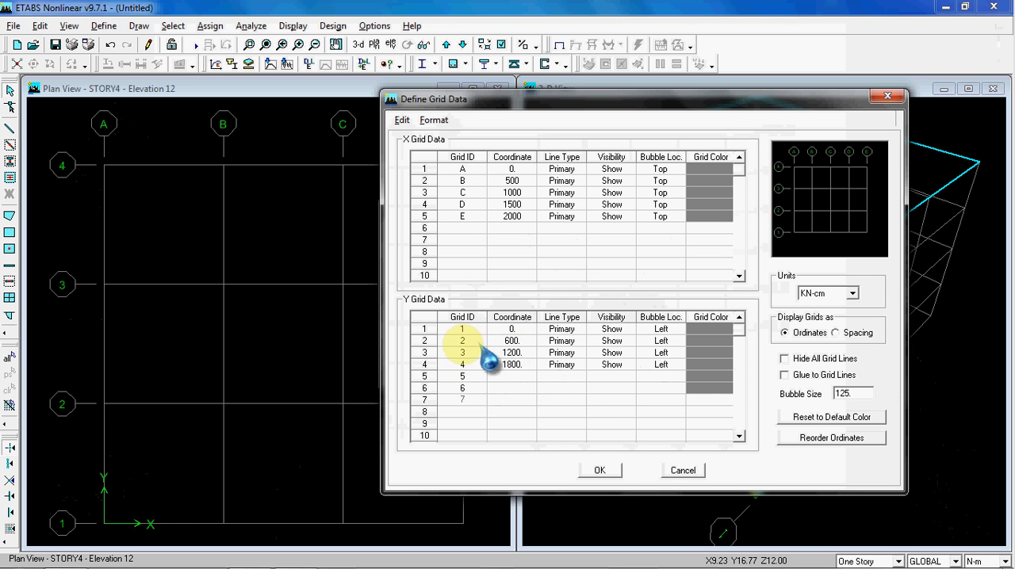
Set the coordinate of Y grid line 2 to 400 cm and switch the grid data units to N-m
left_click(516, 341)
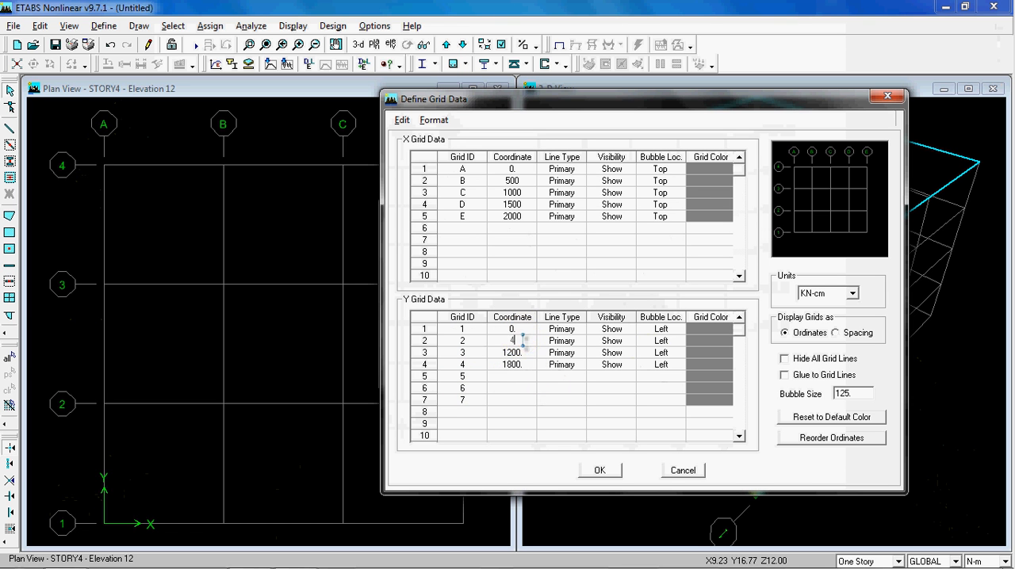
left_click(851, 294)
left_click(824, 316)
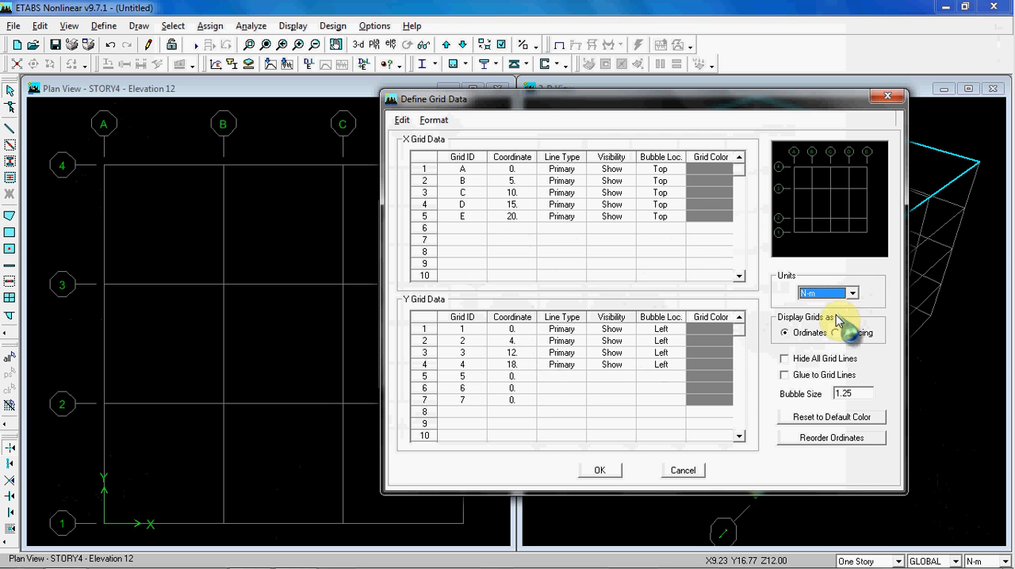
Set the coordinates of Y grid lines 3 to 7 to 8, 12, 16, 20 and 24 m
left_click(517, 346)
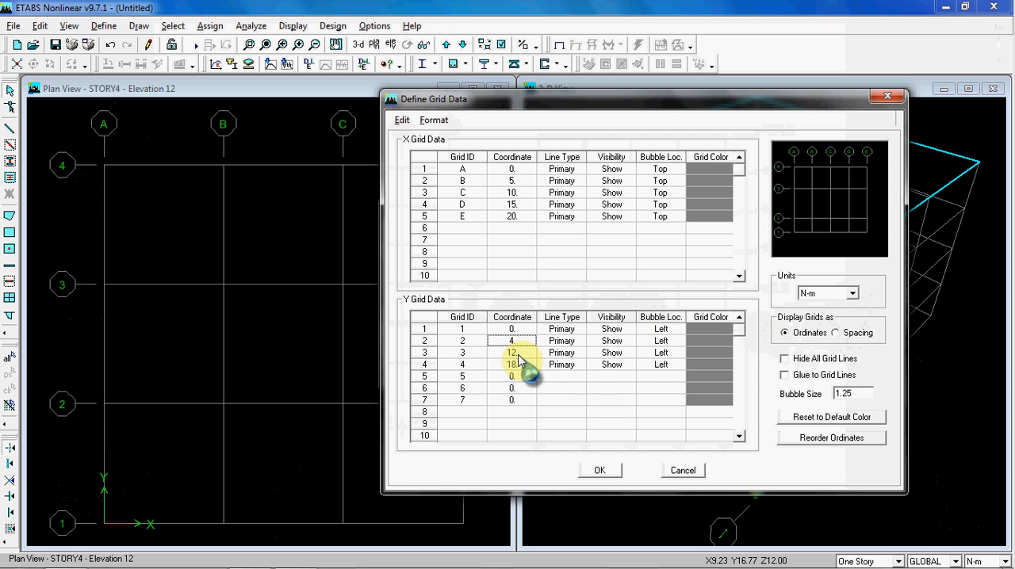
left_click(521, 353)
type("8")
left_click(523, 365)
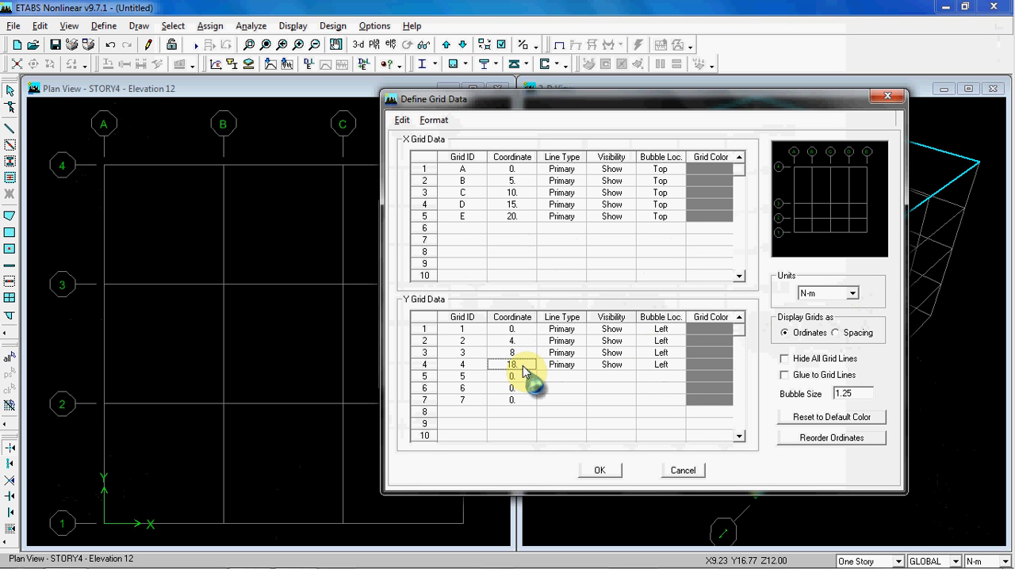
type("12")
left_click(522, 376)
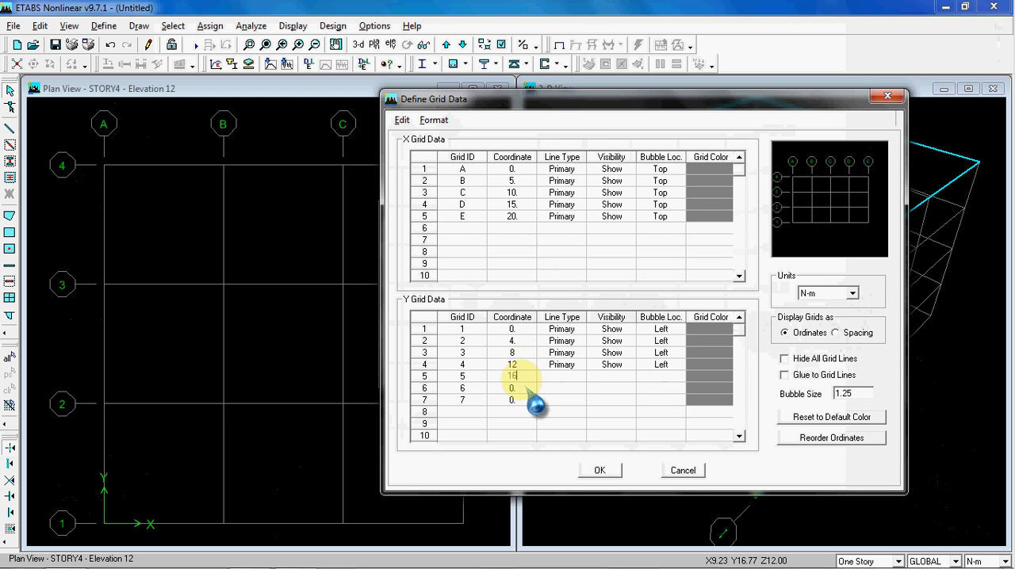
left_click(521, 388)
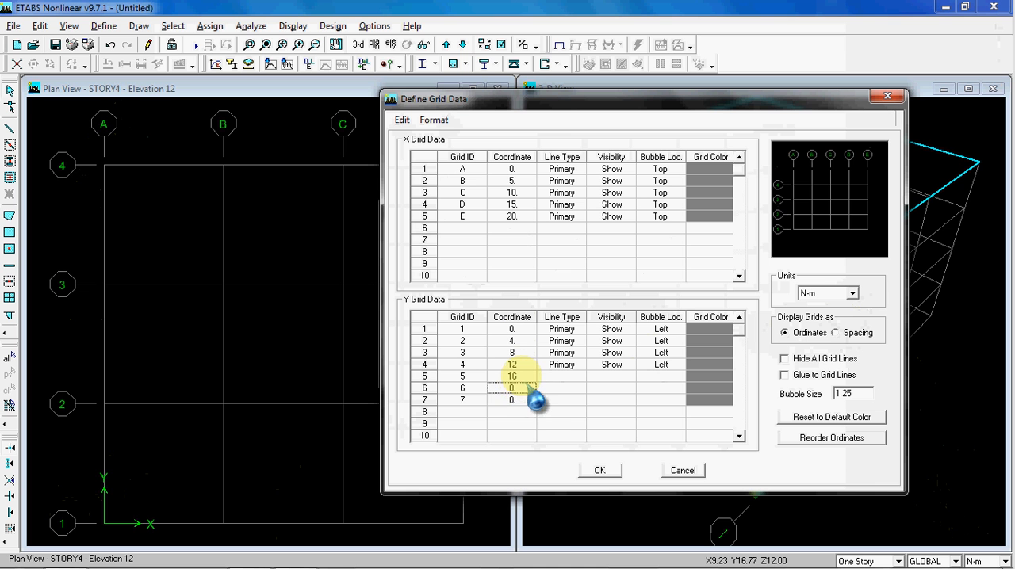
type("20")
left_click(522, 400)
type("24")
left_click(515, 412)
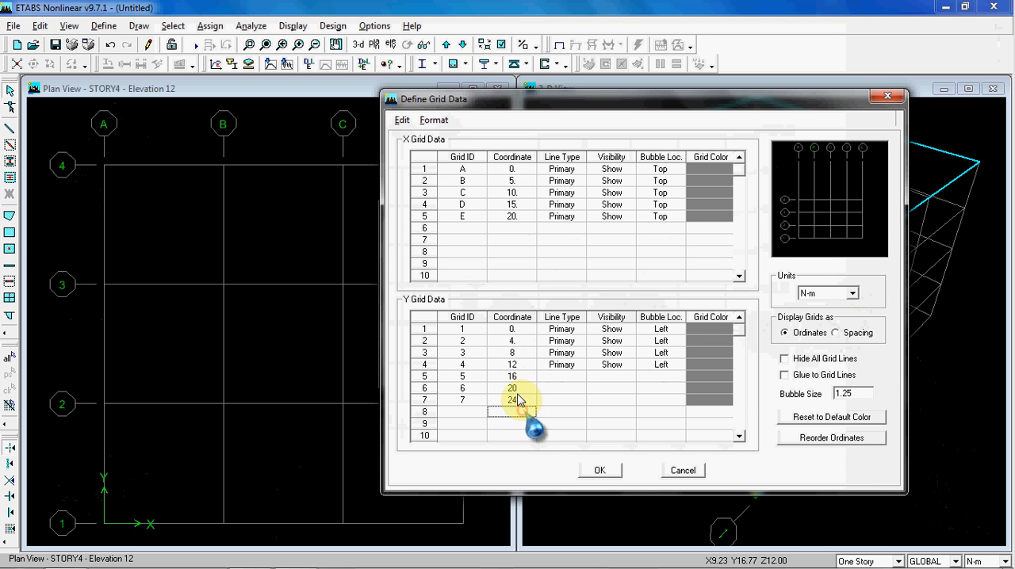
Display the grids as spacing to check the X and Y bay widths, and return the display to ordinates
left_click(518, 341)
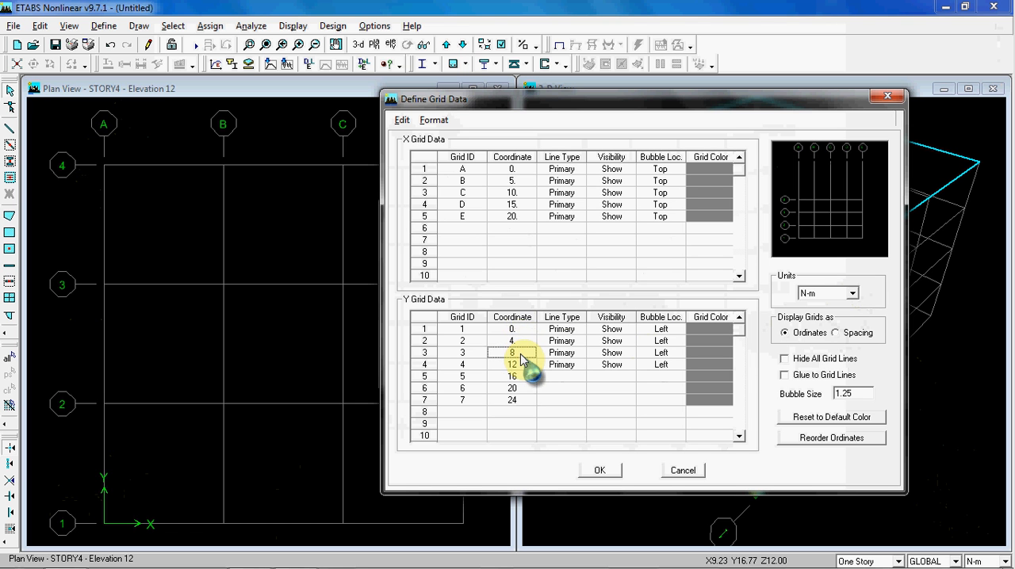
left_click(837, 333)
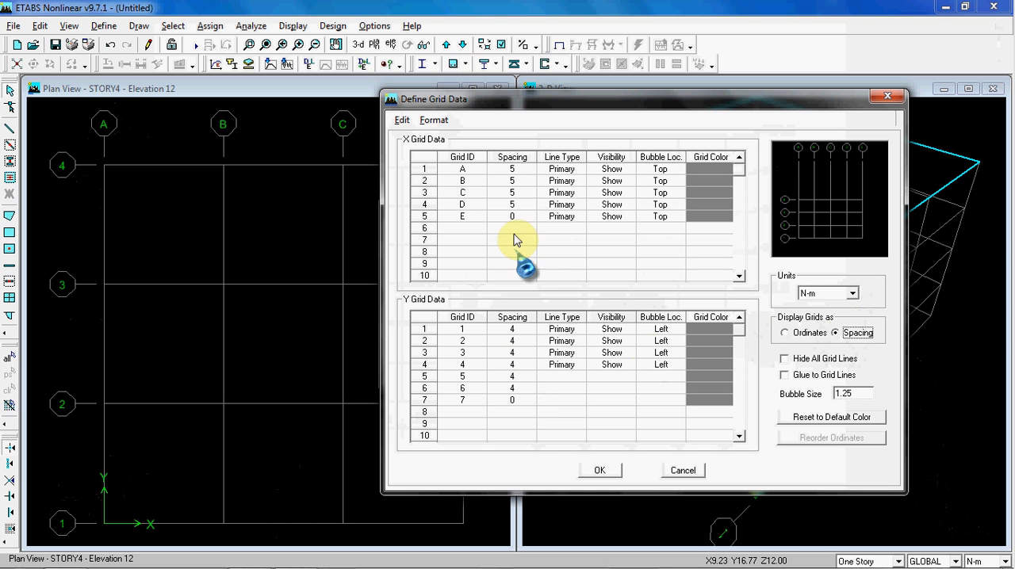
left_click(523, 329)
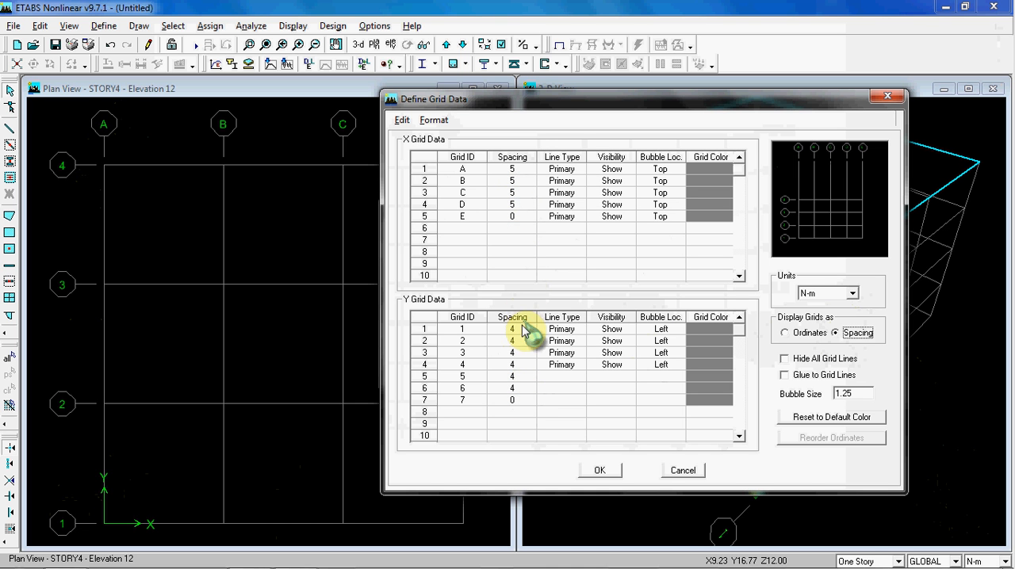
left_click(809, 333)
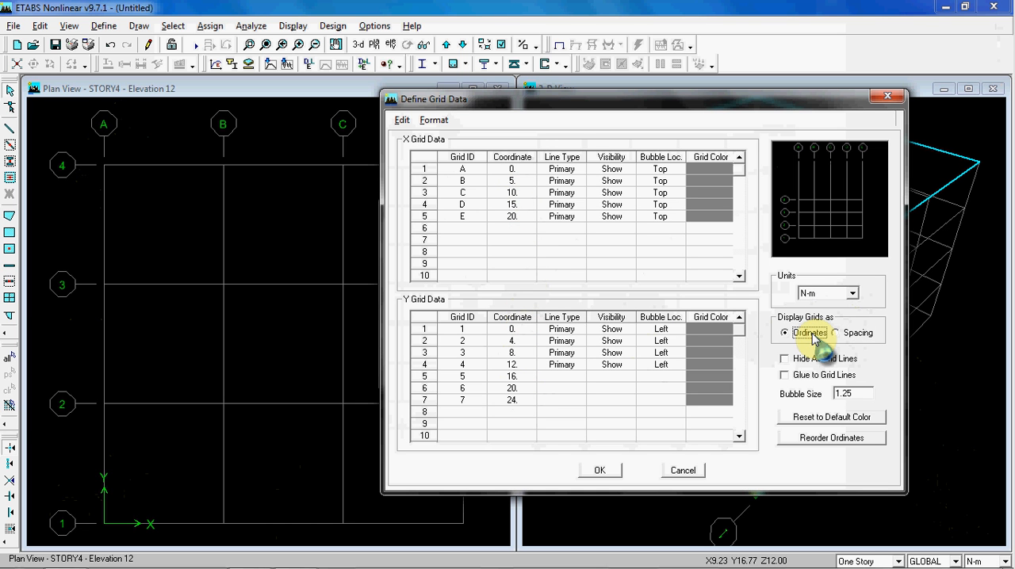
Copy the line type, visibility and bubble location of Y grid lines 2 to 4 into the rows of lines 5 to 7
left_click(566, 380)
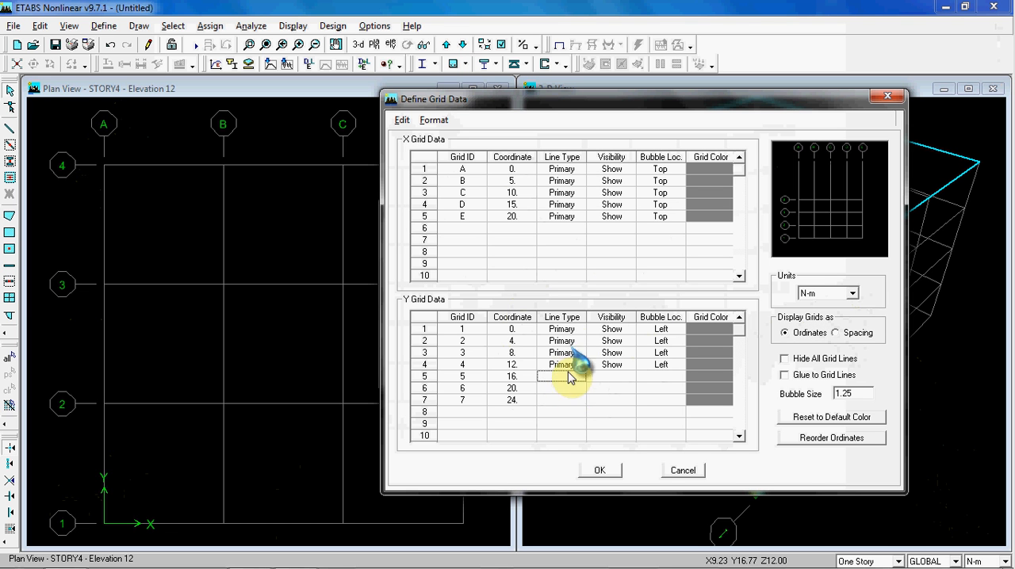
left_click_drag(562, 341, 642, 369)
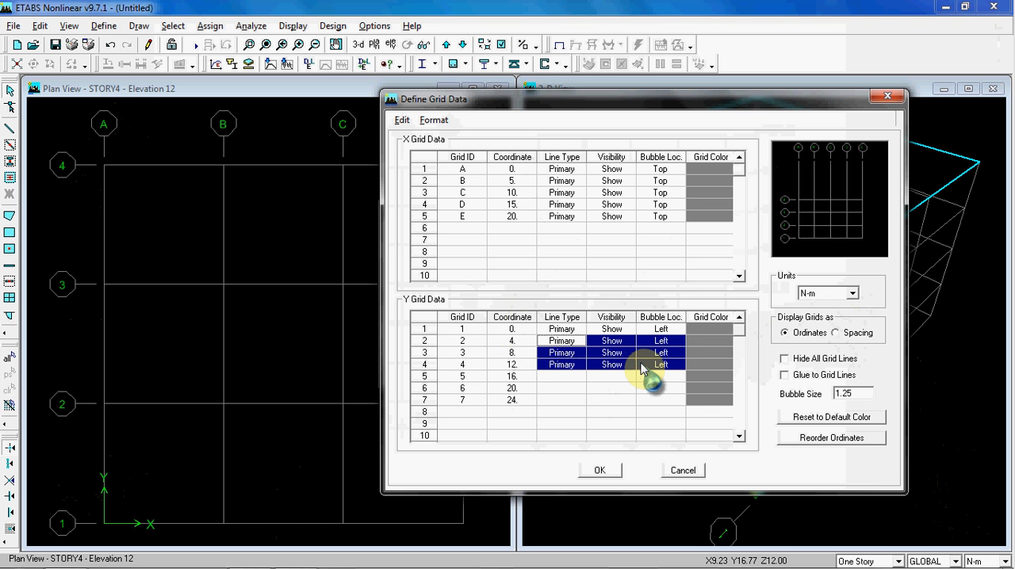
left_click(571, 378)
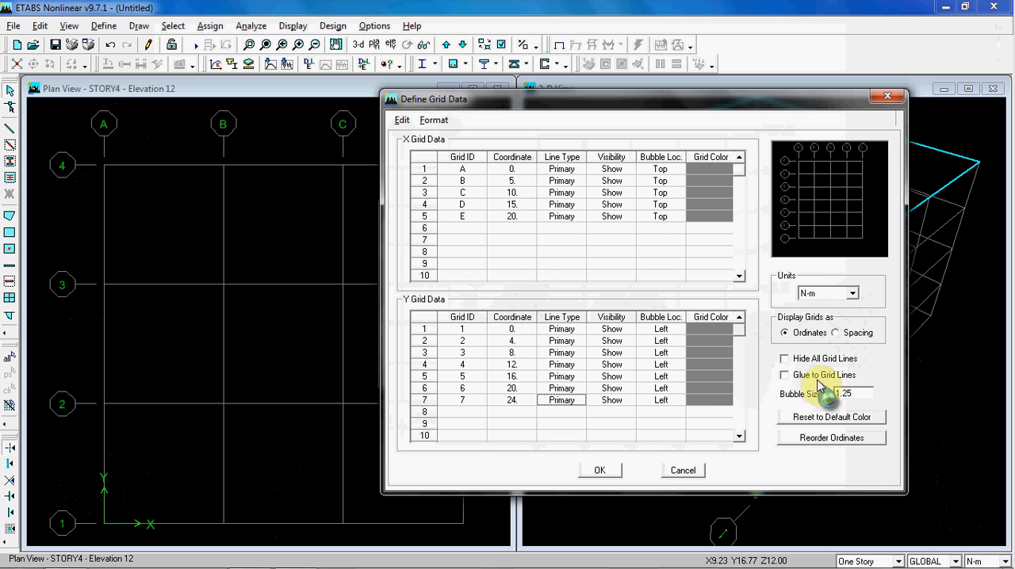
Accept the edited X and Y grid data for the GLOBAL system and close the coordinate systems dialog
left_click(856, 392)
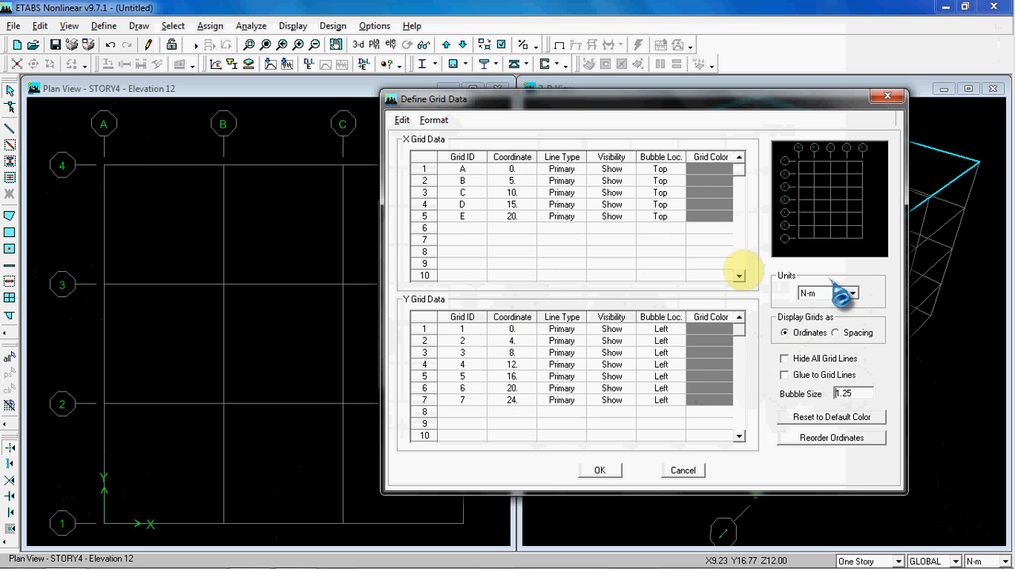
double_click(859, 393)
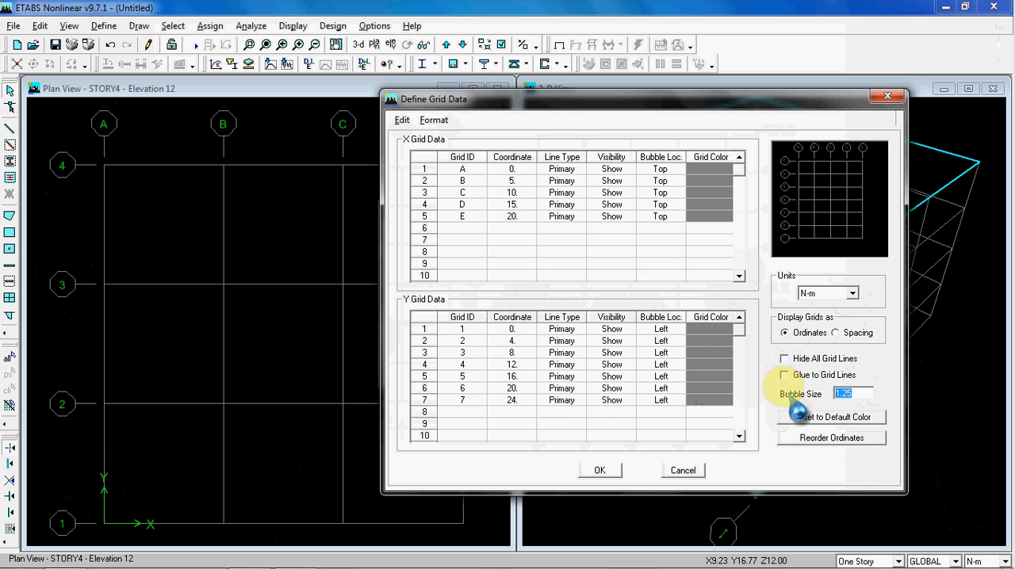
left_click(600, 471)
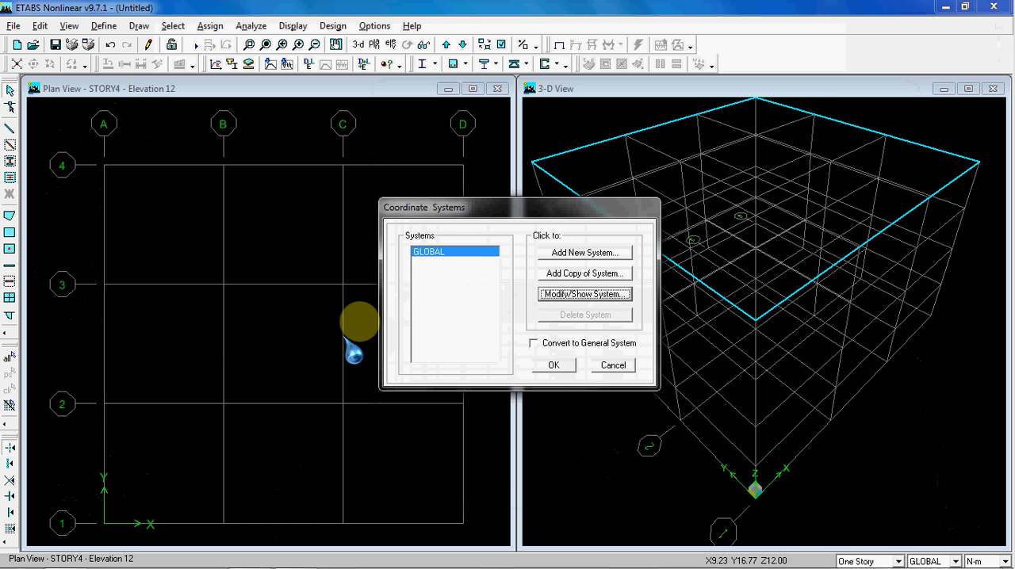
left_click_drag(475, 205, 667, 189)
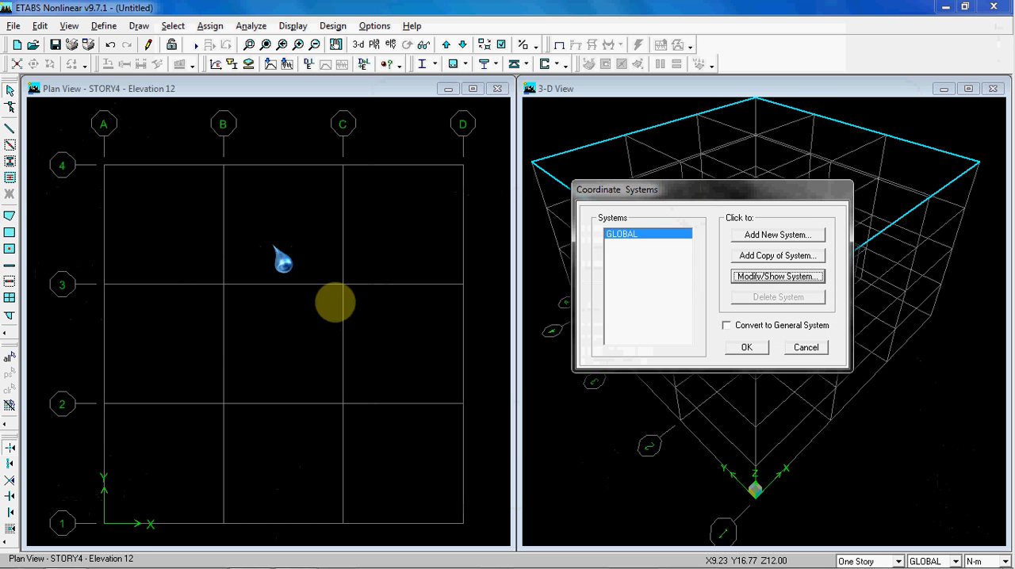
left_click(743, 347)
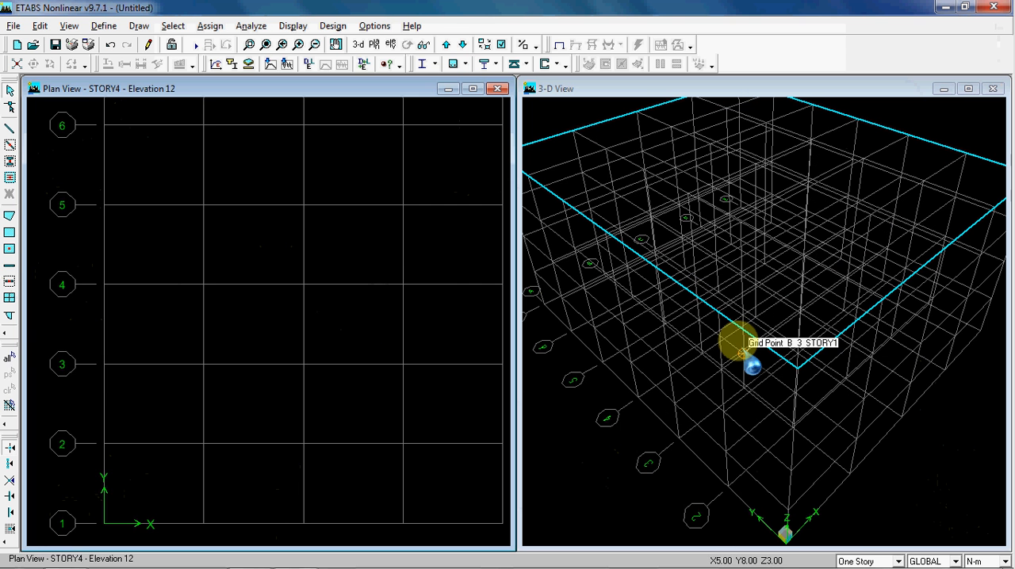
Fit the whole A–E by 1–7 grid in the plan view and reset the 3-D view to its default orientation
scroll(321, 247, "down", 3)
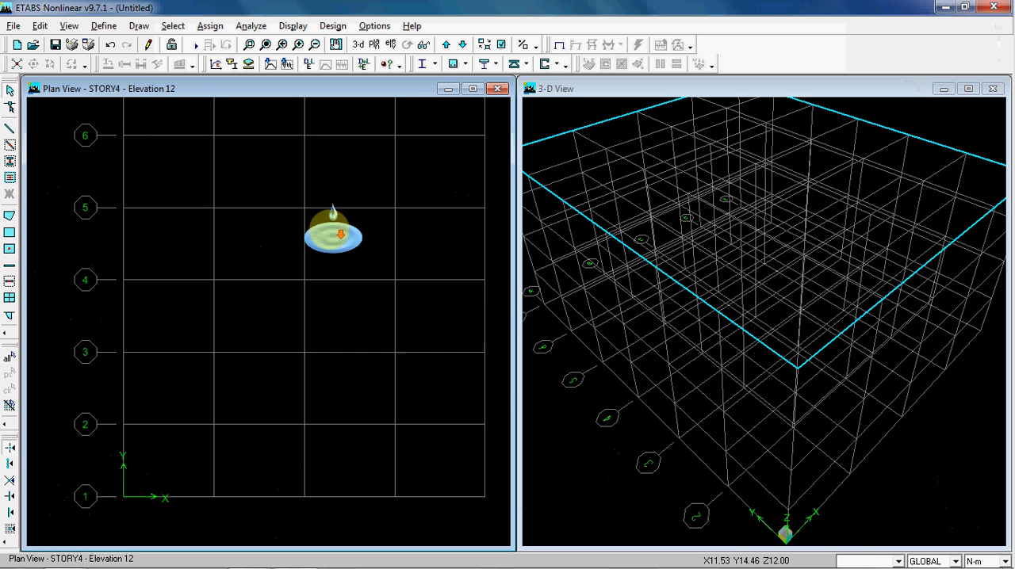
middle_click_drag(267, 283, 288, 300)
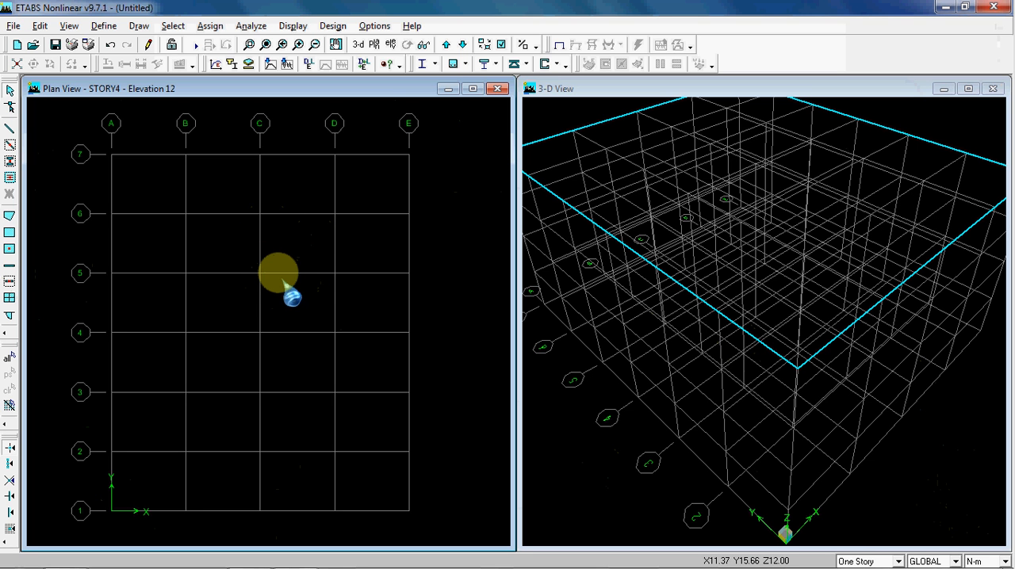
left_click(281, 286)
left_click(582, 290)
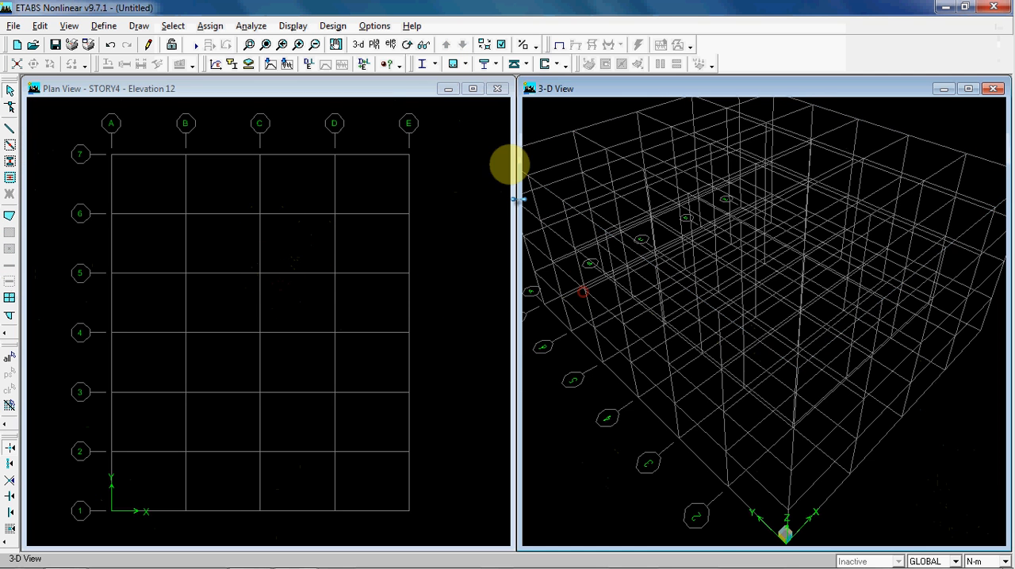
left_click(359, 45)
left_click(444, 155)
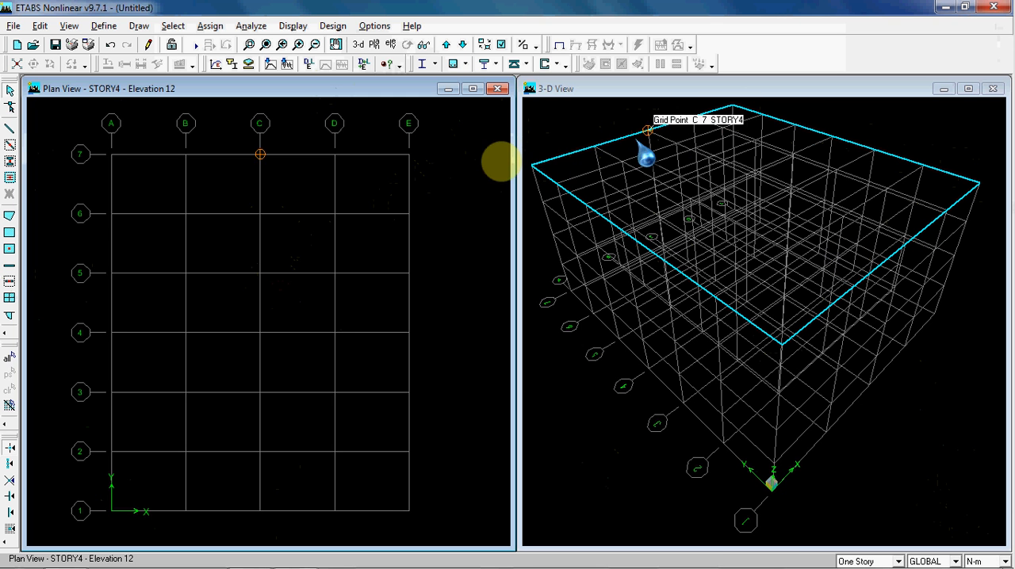
Step the plan view up through the story levels from BASE to STORY4 to check each floor
left_click(450, 166)
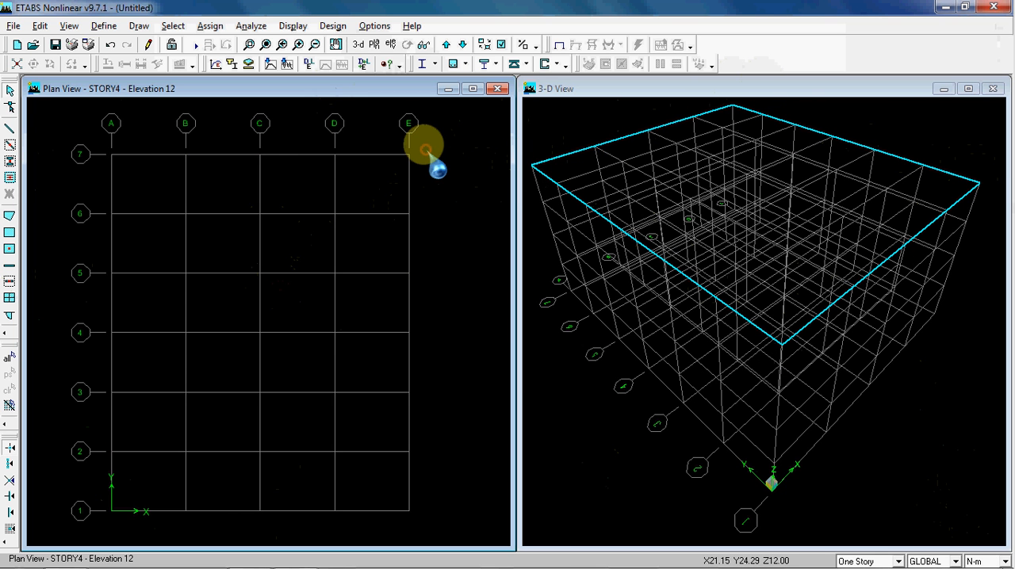
left_click(446, 45)
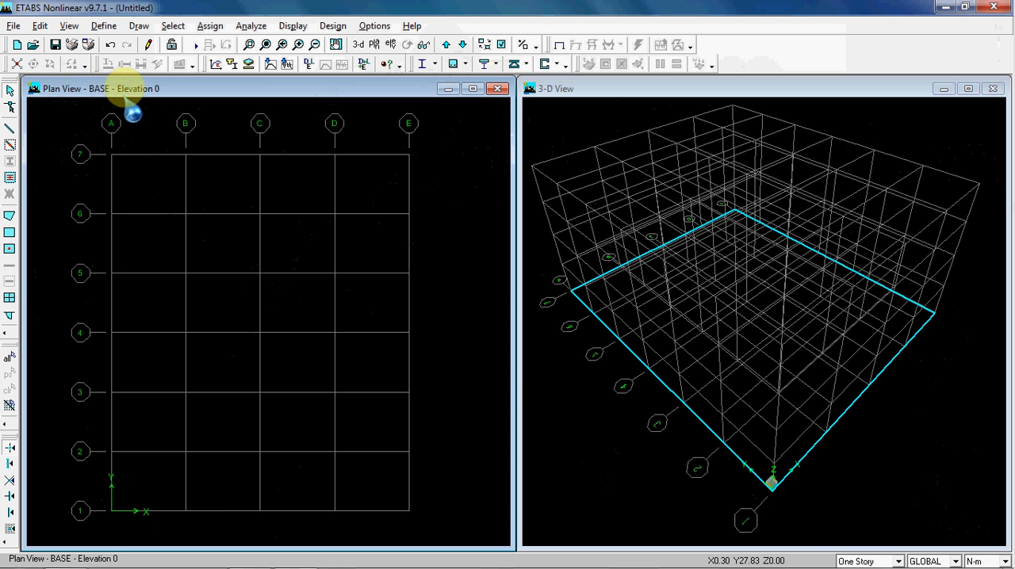
left_click(447, 43)
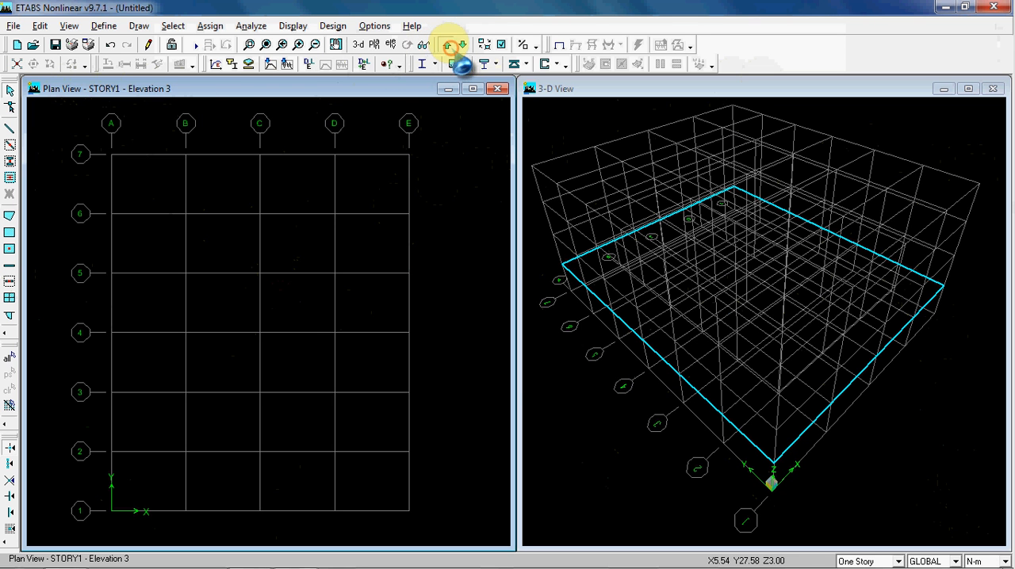
left_click(446, 44)
left_click(446, 45)
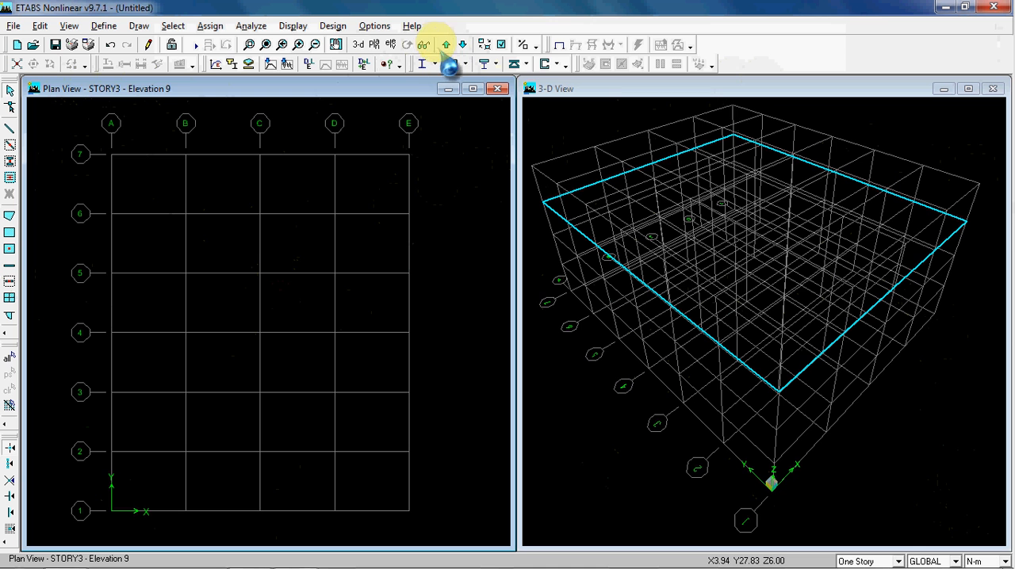
left_click(446, 44)
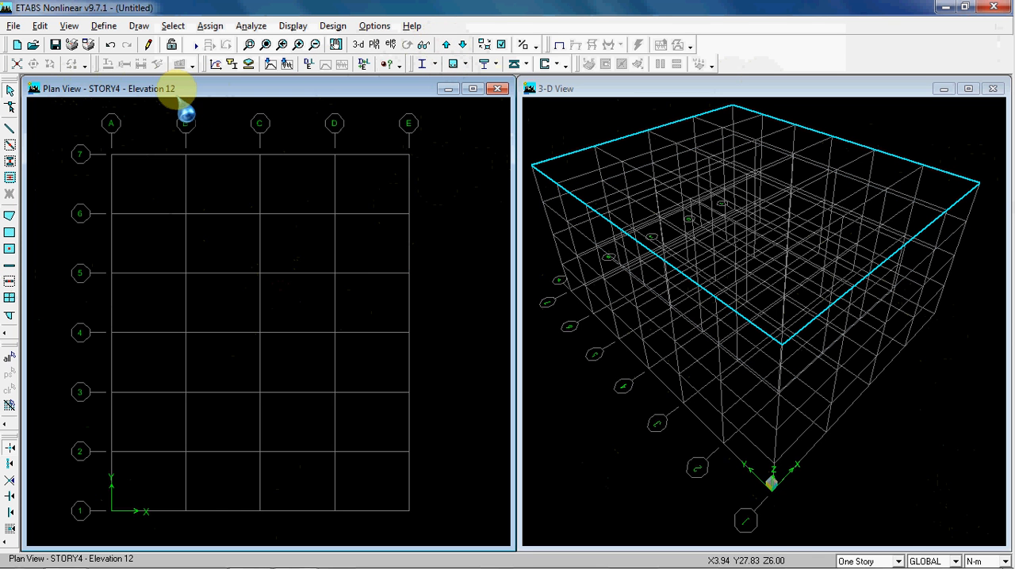
left_click(437, 195)
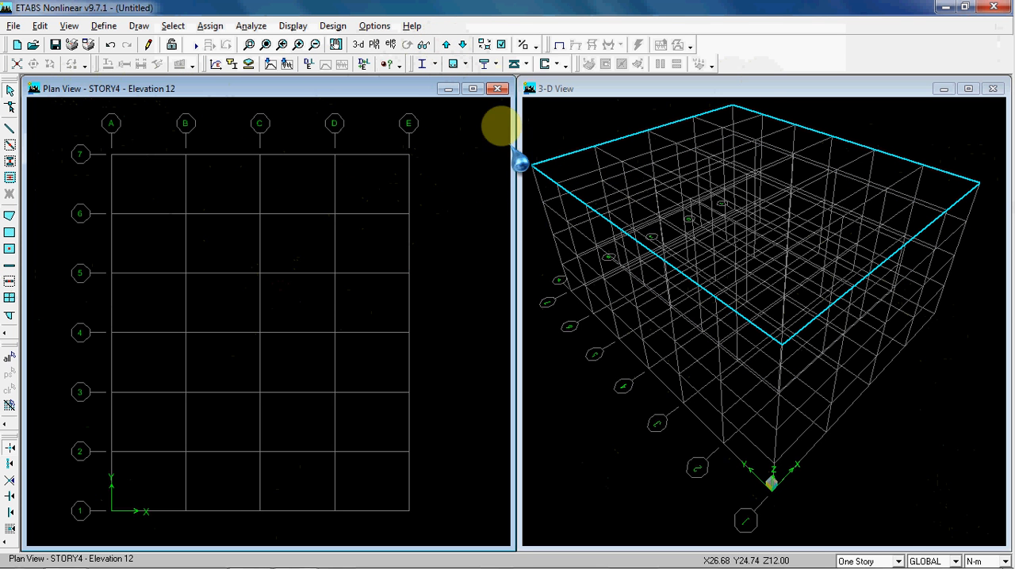
Open the story data from the plan view and go through the story labels from BASE to STORY4
left_click(365, 194)
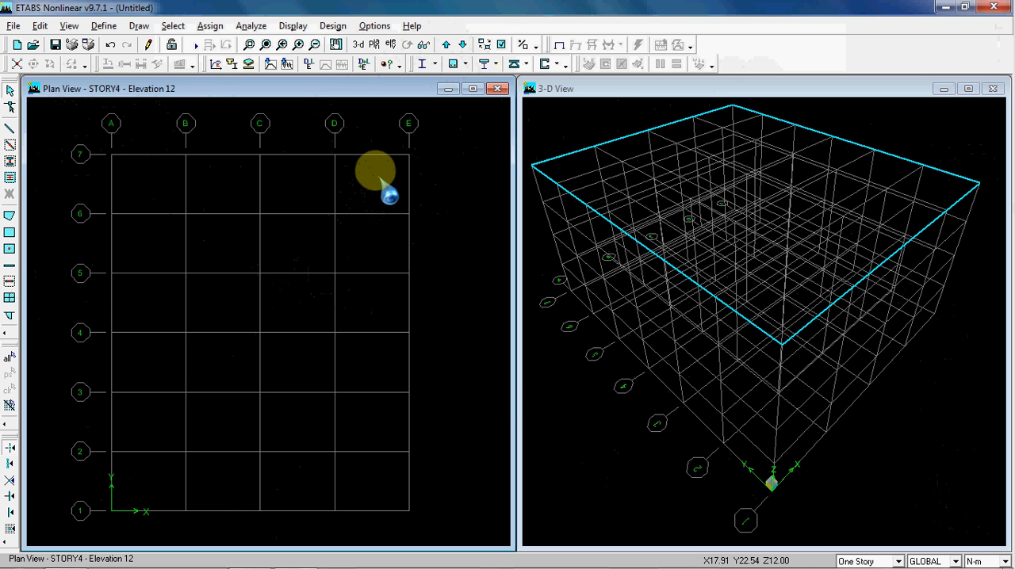
right_click(379, 176)
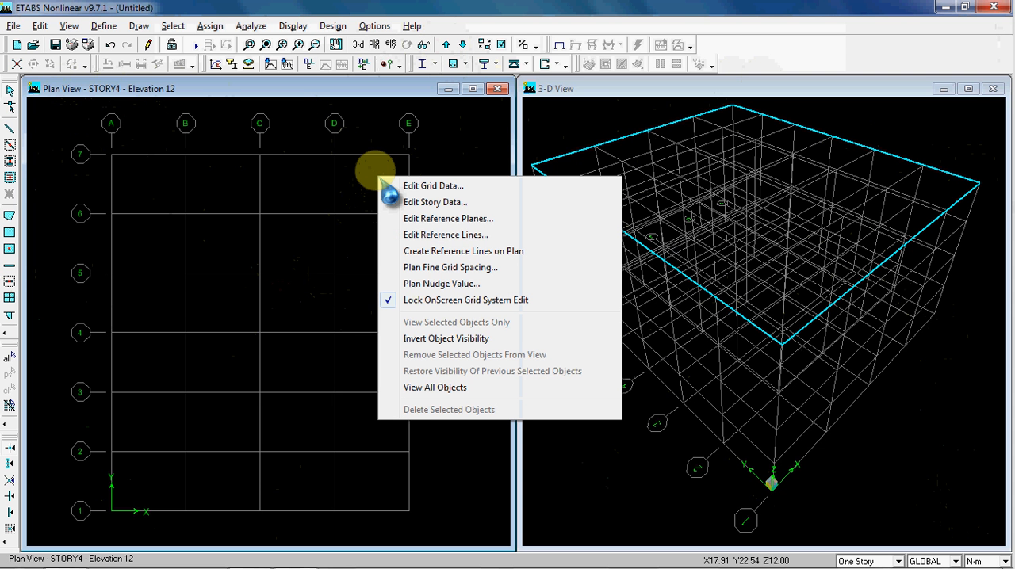
left_click(433, 203)
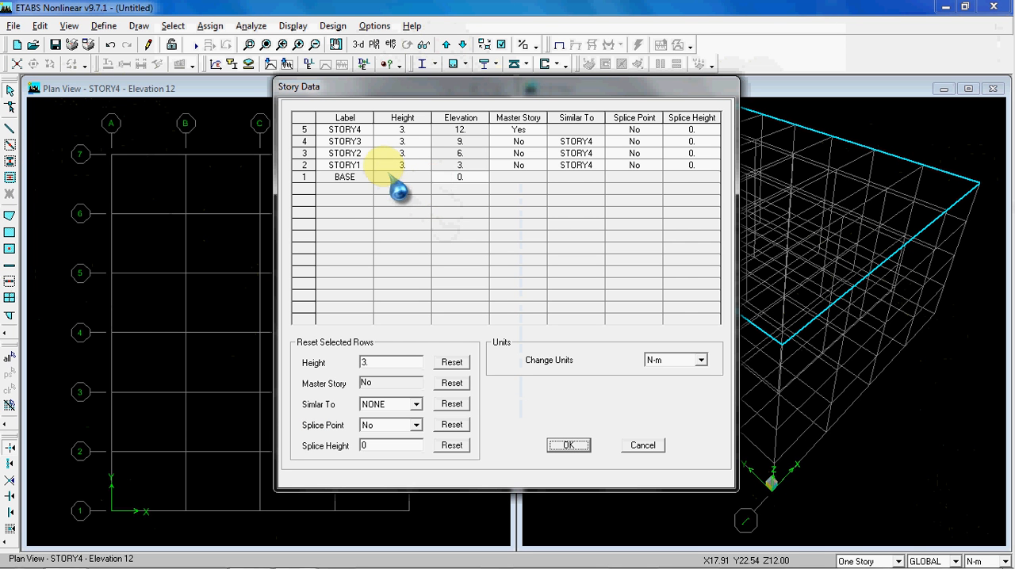
double_click(349, 165)
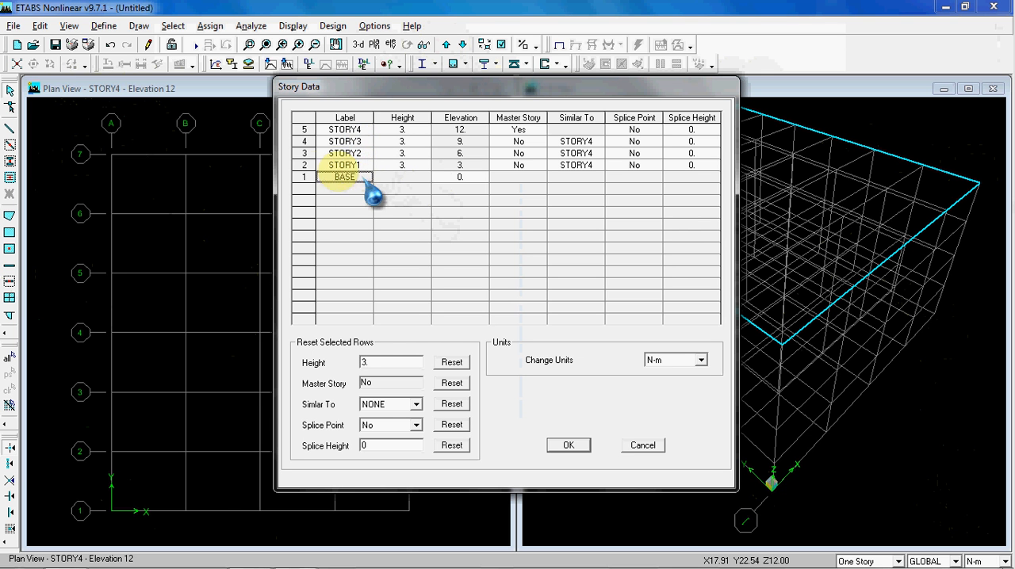
left_click(356, 176)
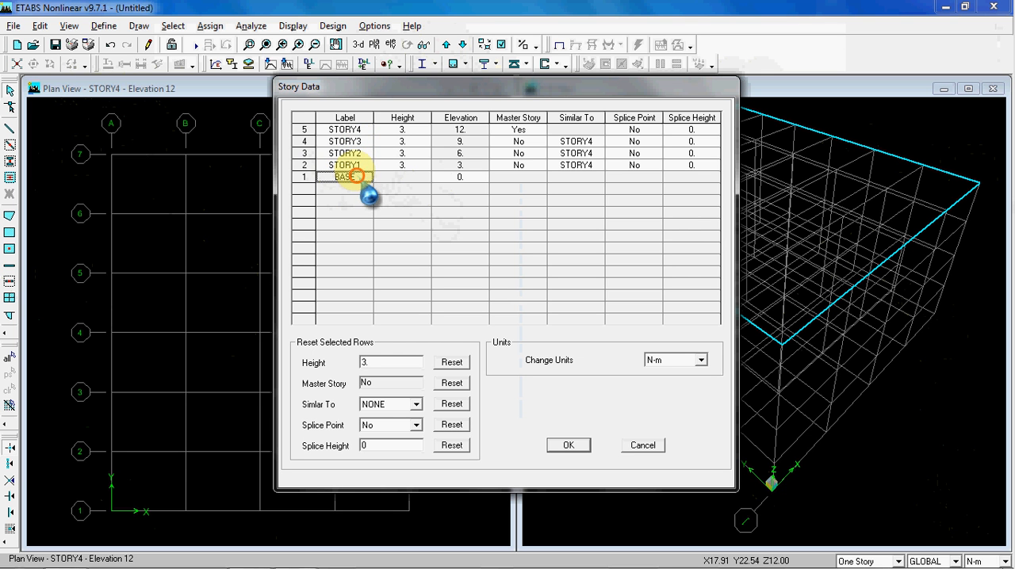
double_click(366, 165)
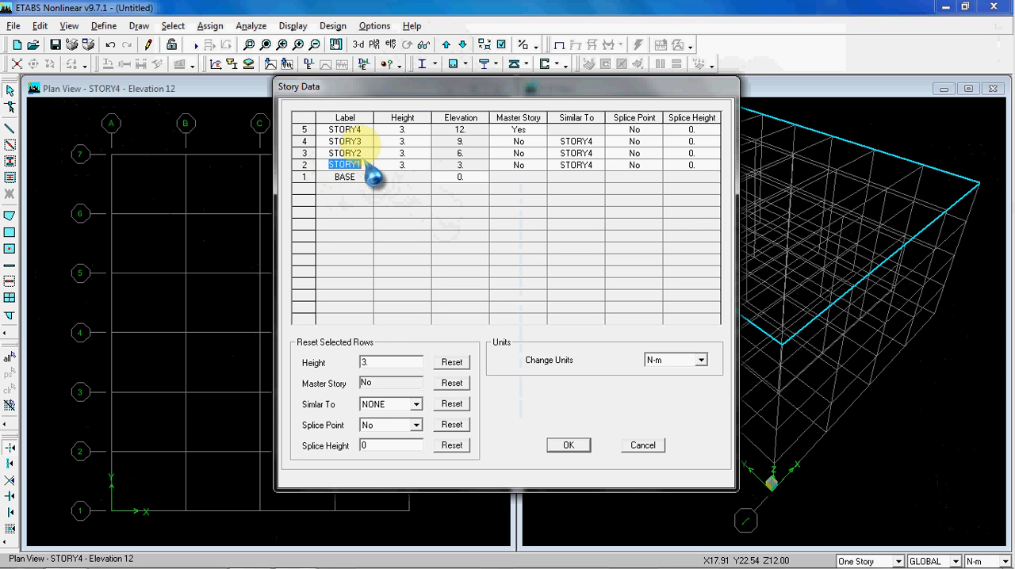
double_click(363, 129)
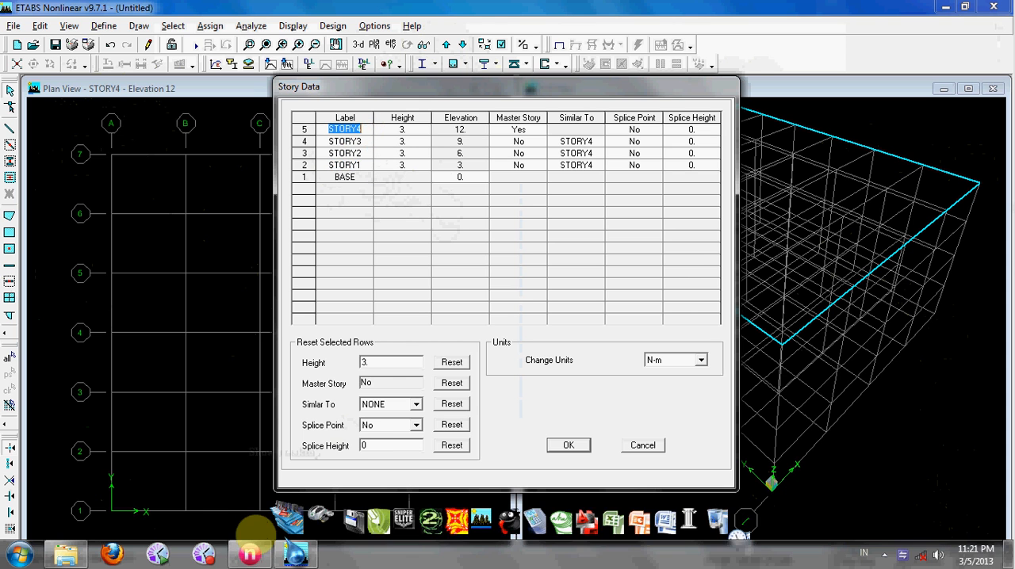
Switch to the reference drawing to check the story elevations, and return to the ETABS story data
left_click(249, 553)
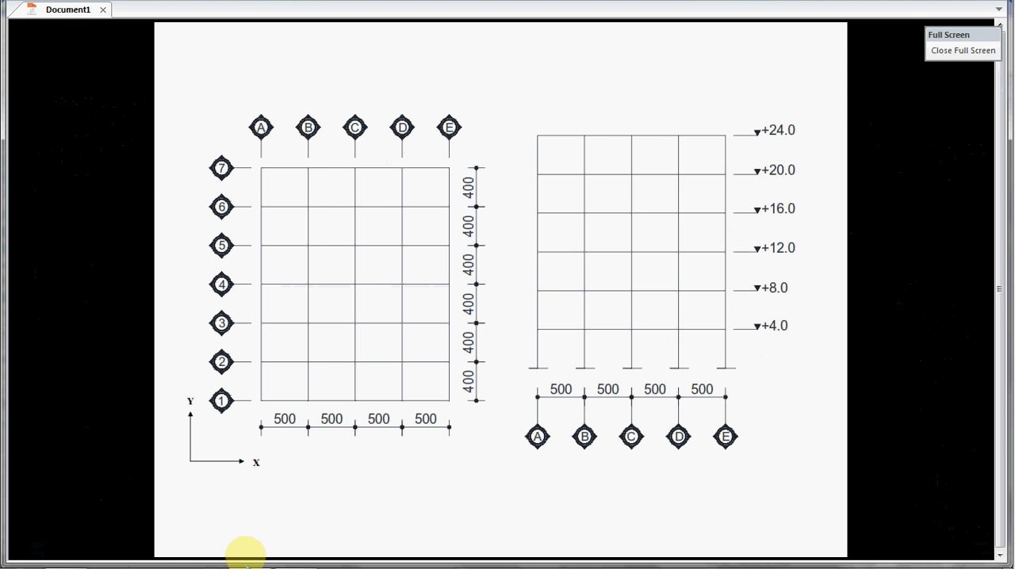
mouse_move(253, 566)
left_click(294, 554)
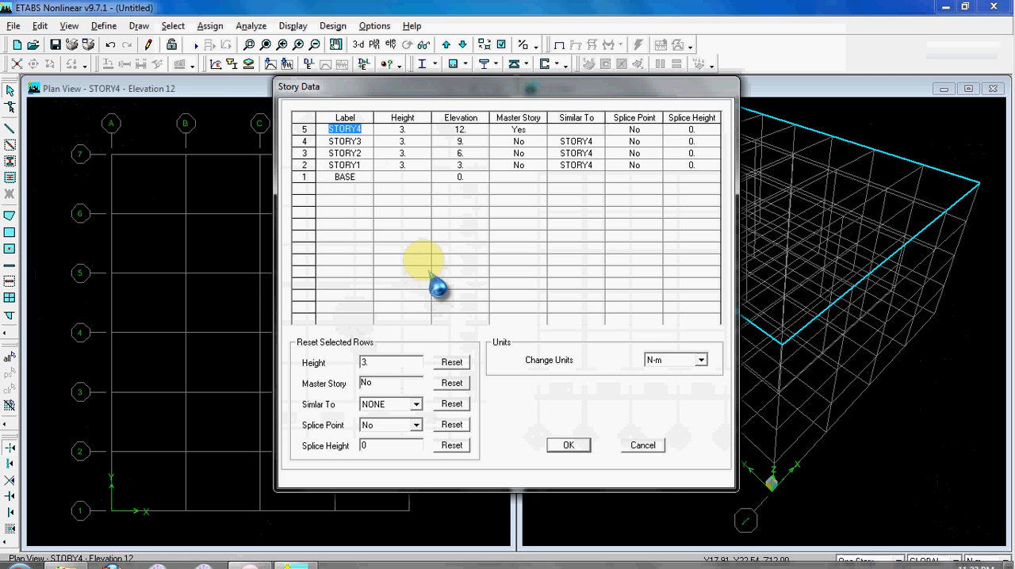
Reset the heights of STORY1 to STORY4 to 4 m together in the story data
left_click(361, 164)
left_click(364, 153)
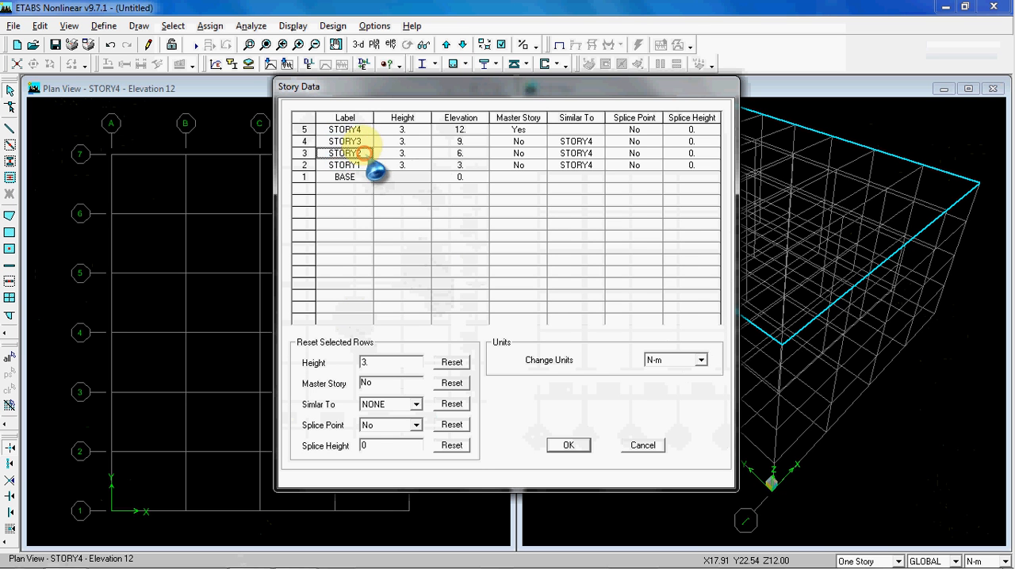
left_click(365, 142)
left_click(365, 129)
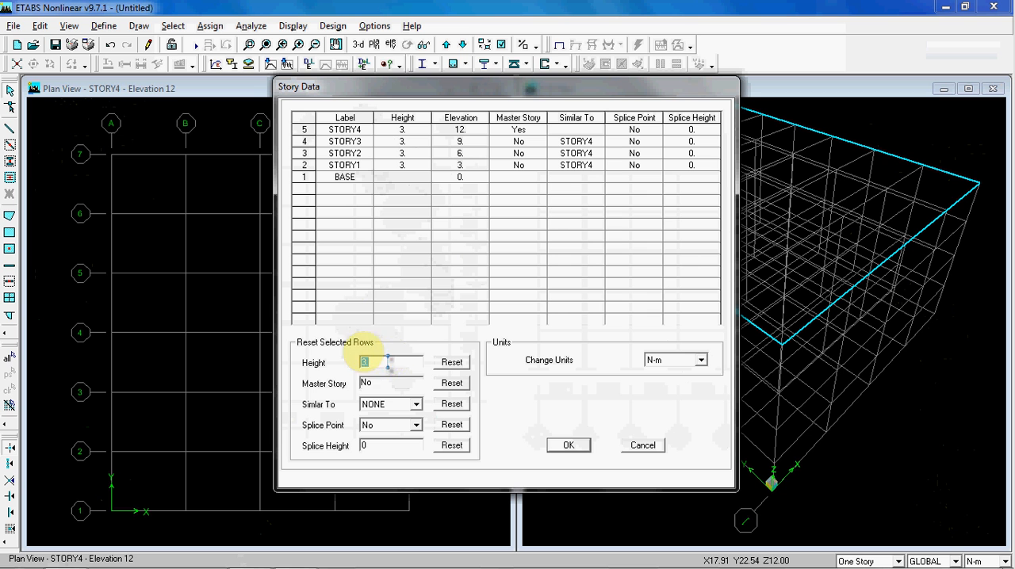
left_click(382, 362)
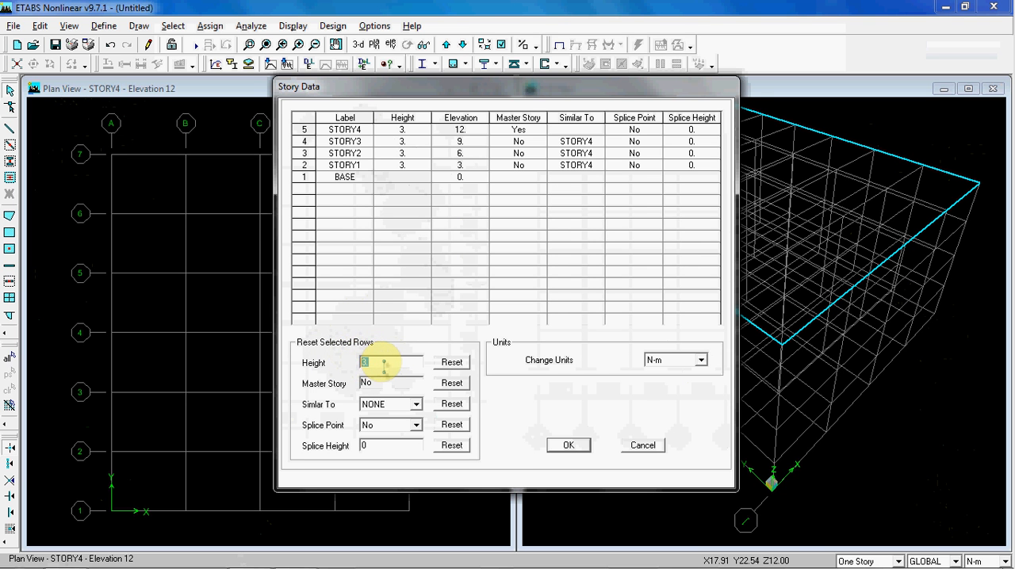
type("4")
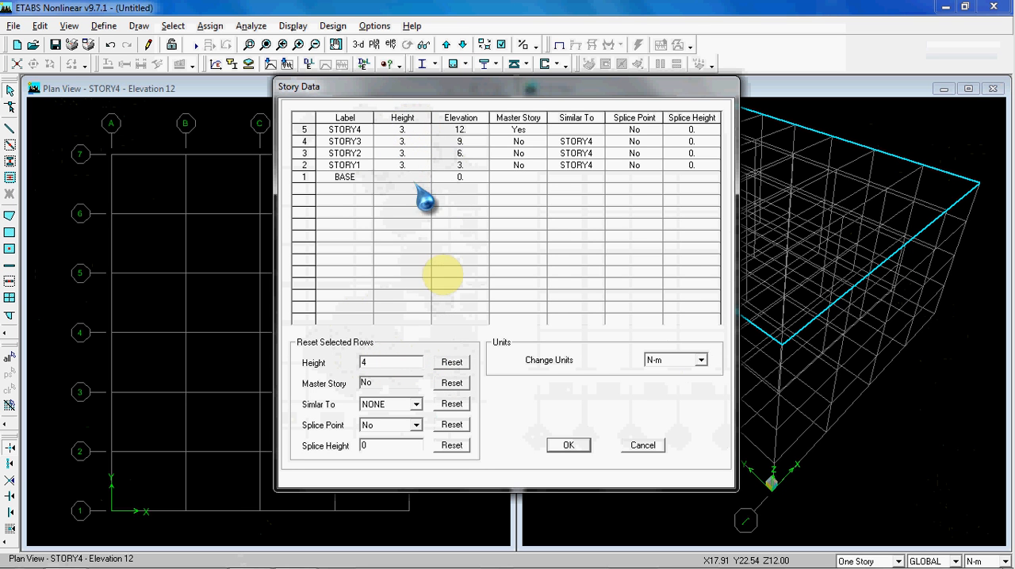
left_click(452, 363)
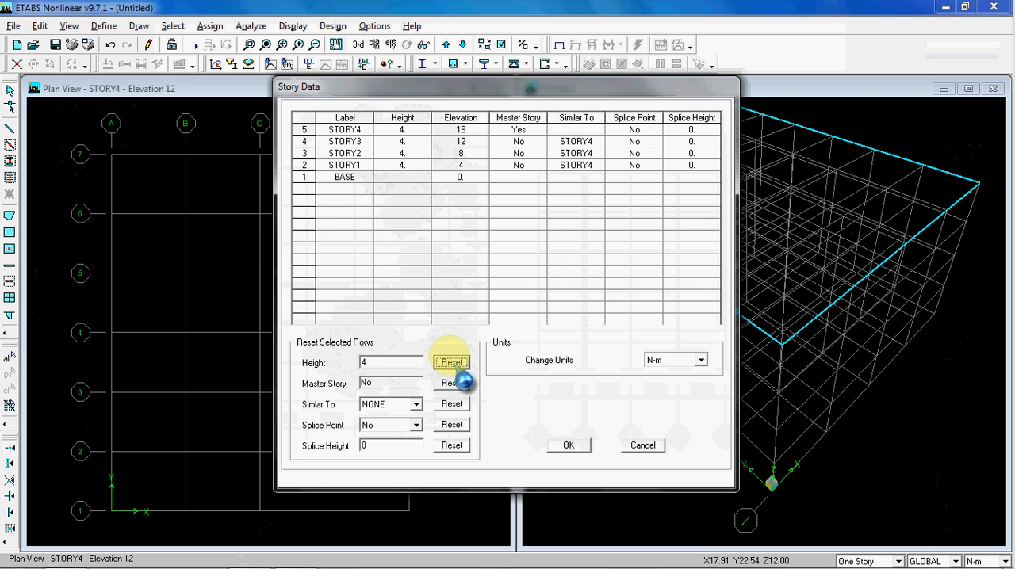
Enter a height of 5 m individually for each of STORY1 to STORY4
left_click(415, 165)
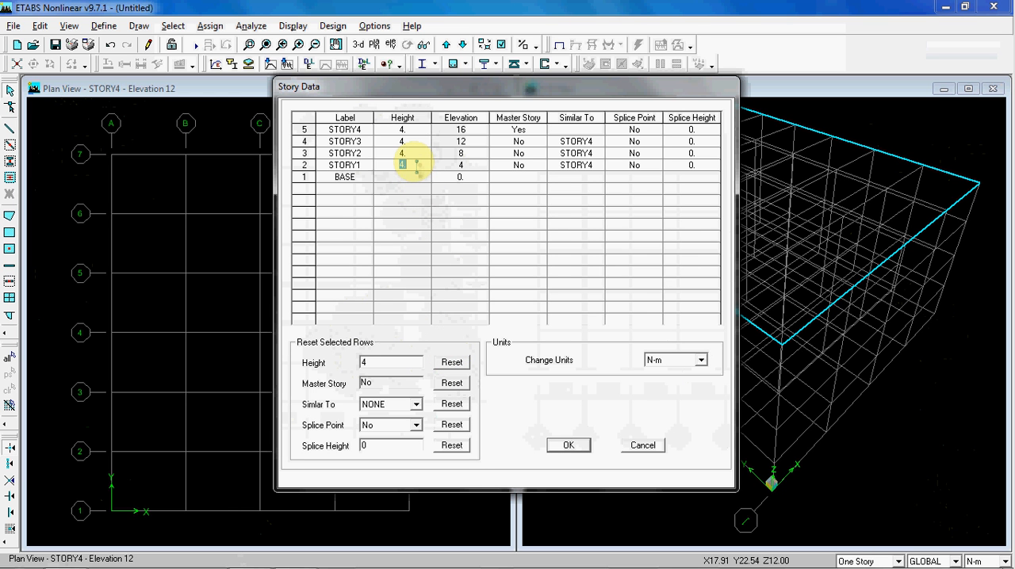
type("5")
left_click(415, 154)
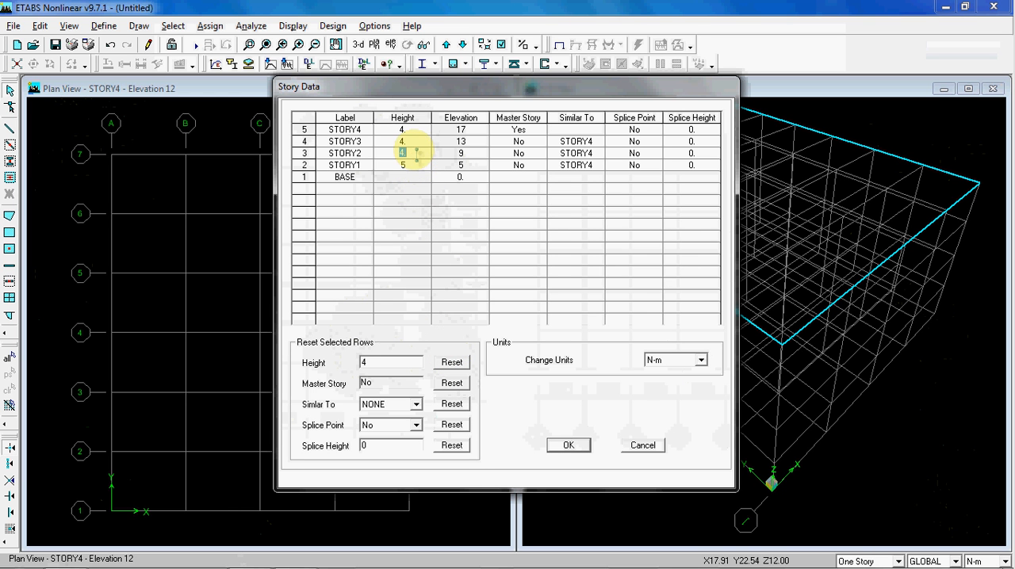
type("5")
left_click(418, 130)
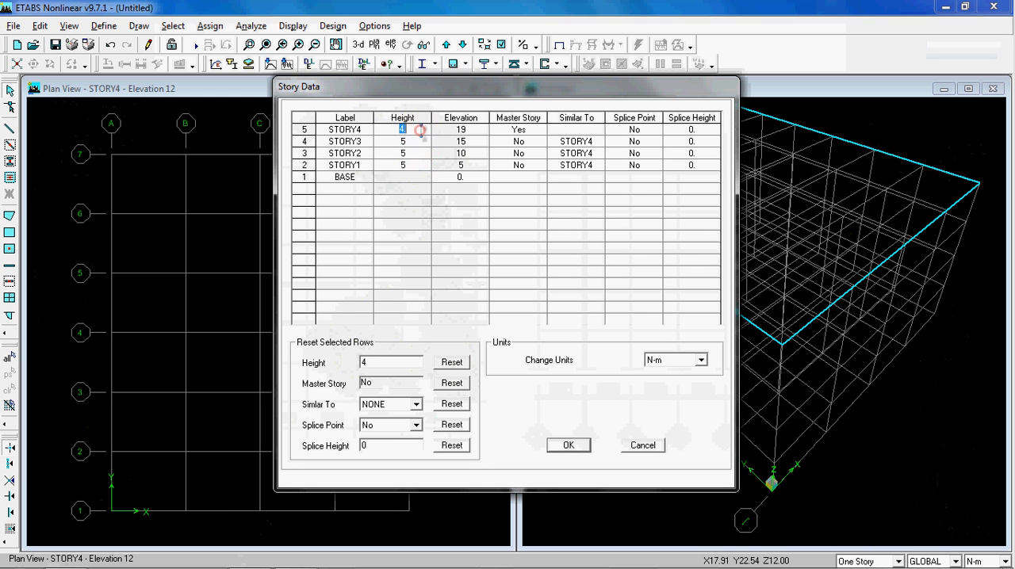
type("5")
Reset the heights of all four stories to 4 m and apply the story data
left_click(421, 188)
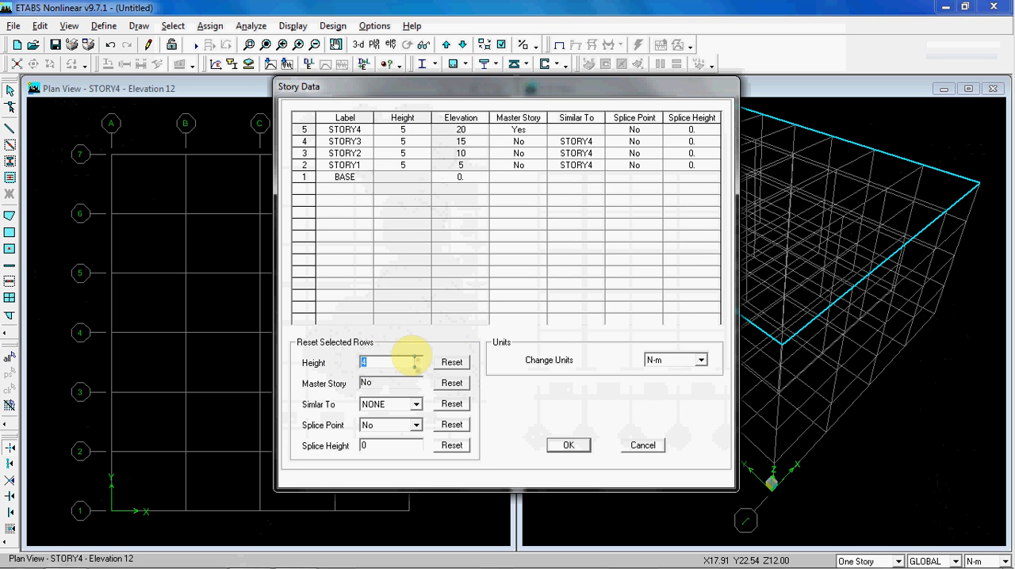
type("4")
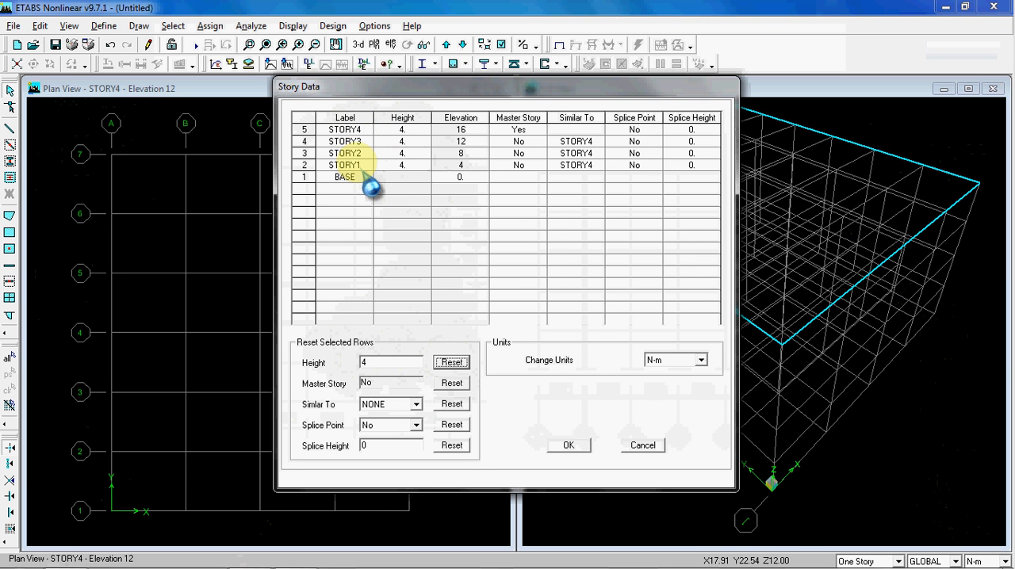
left_click(570, 444)
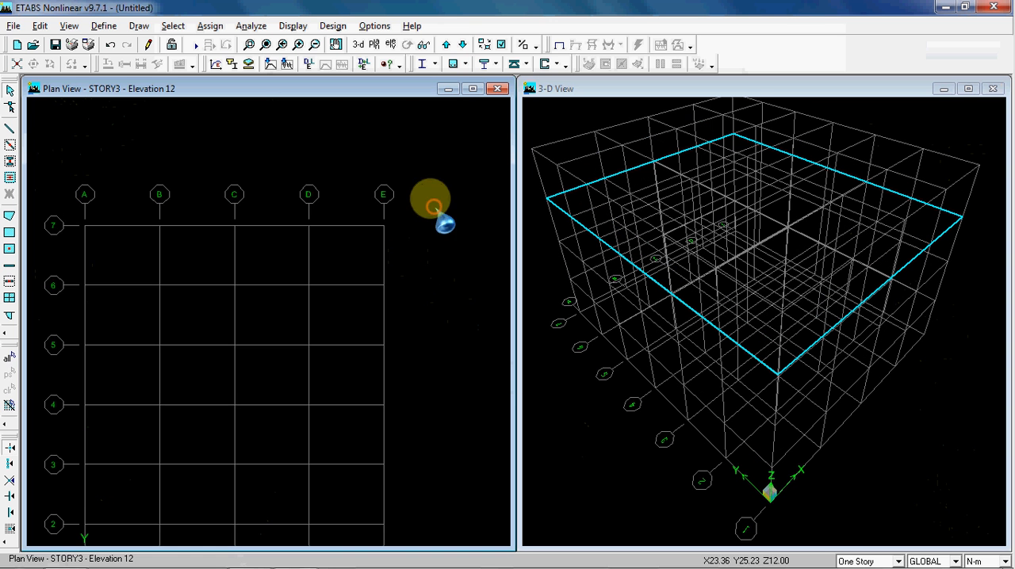
View the horizontal reference plane settings from the plan view and close them without changes
middle_click_drag(315, 169, 341, 138)
scroll(349, 144, "down", 3)
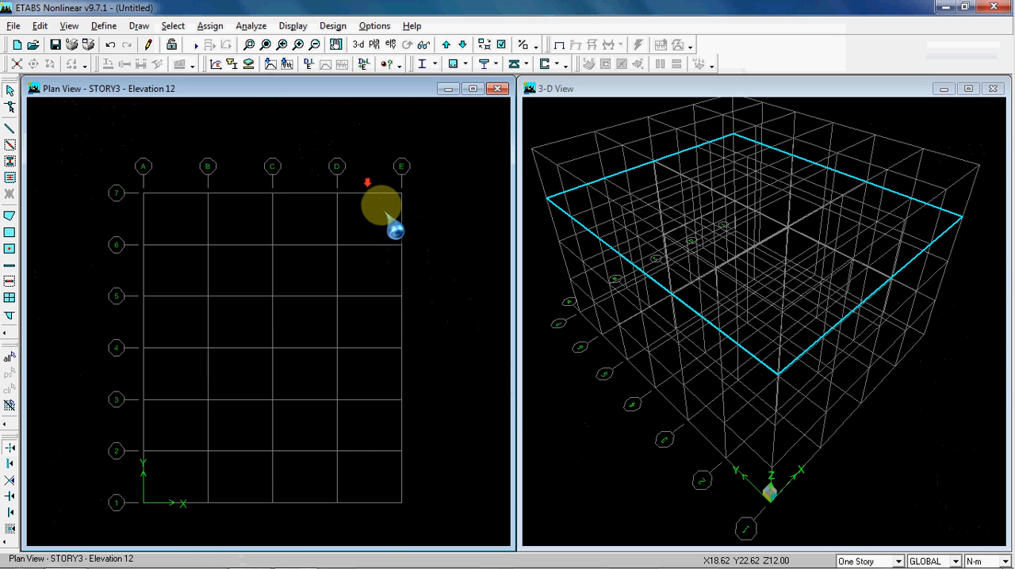
middle_click_drag(383, 210, 375, 184)
right_click(415, 172)
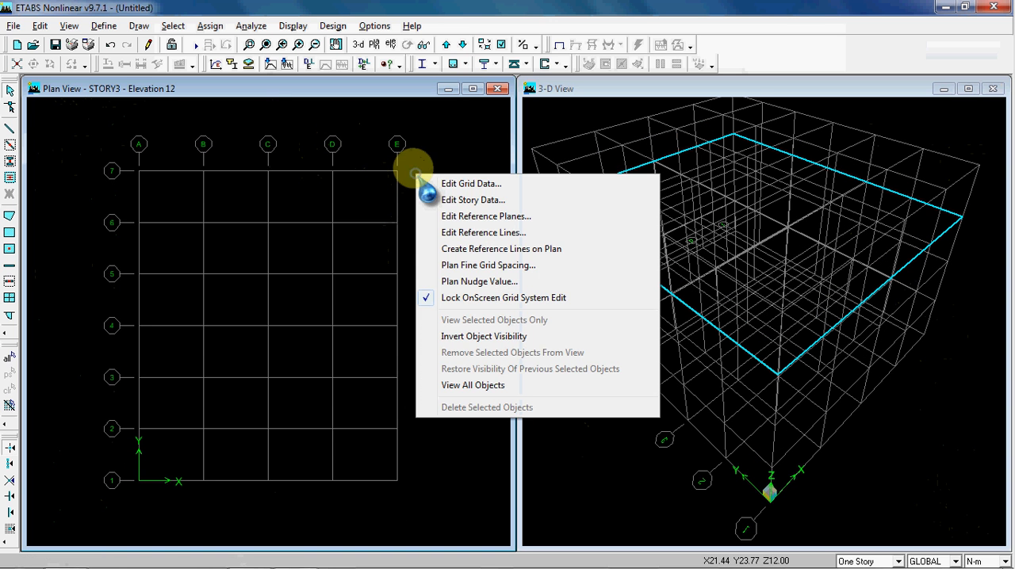
left_click(492, 218)
left_click_drag(499, 164, 371, 140)
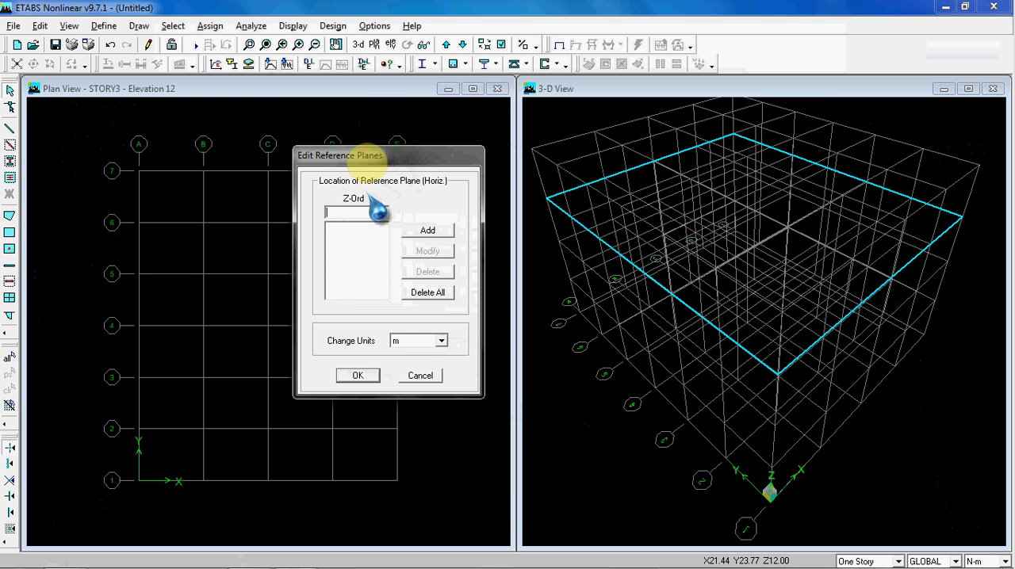
left_click(418, 375)
Check the story elevations in the story data and close it without changes
right_click(412, 192)
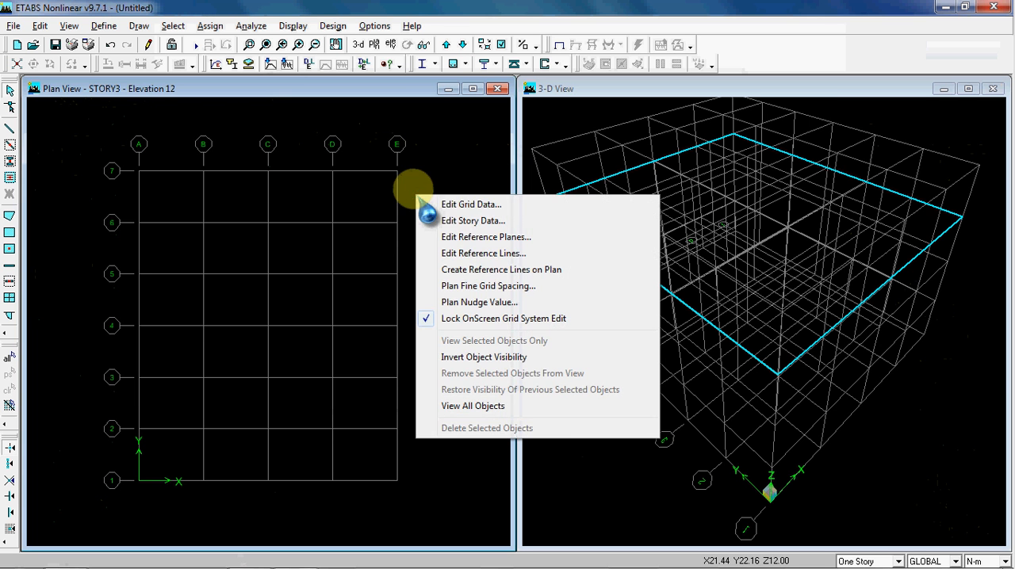
left_click(458, 216)
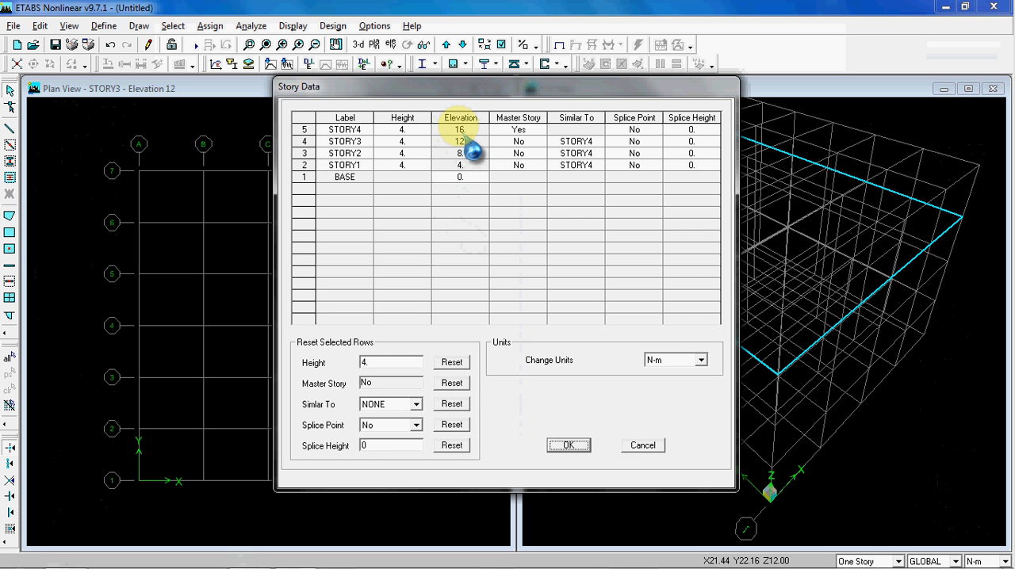
left_click(634, 447)
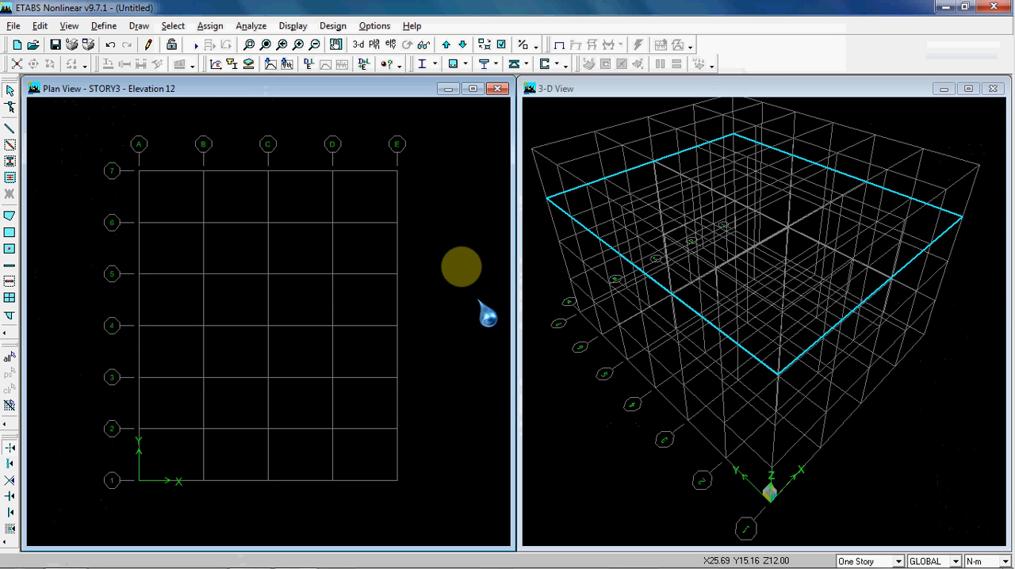
Add horizontal reference planes at Z ordinates 20 m and 24 m and apply them
right_click(432, 194)
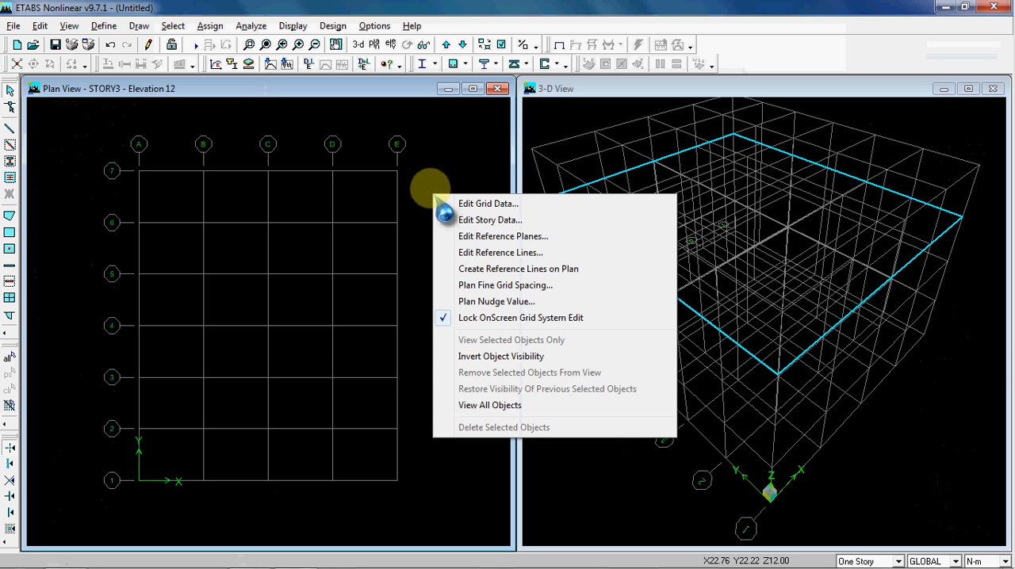
left_click(507, 236)
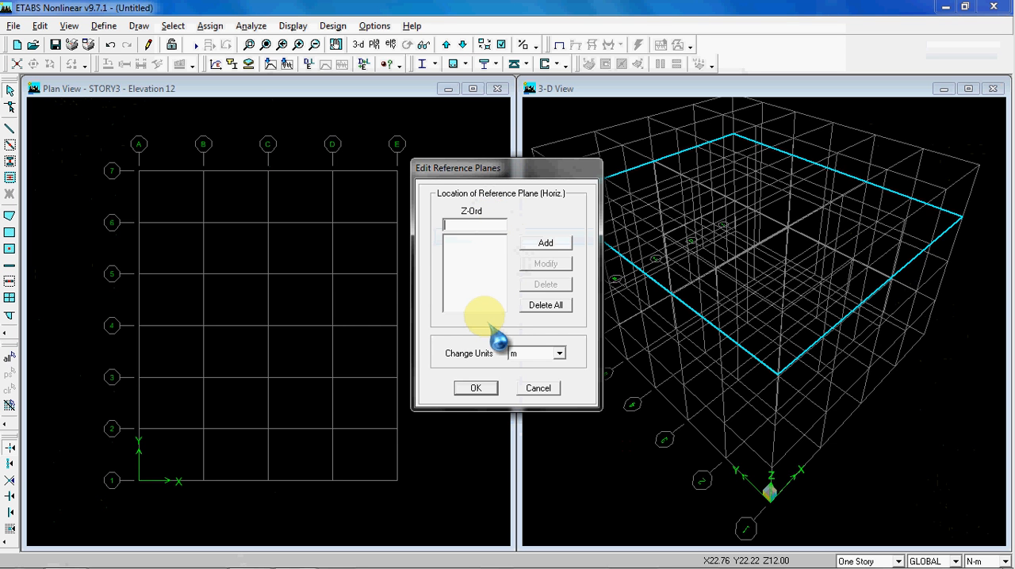
type("20.")
left_click(545, 243)
double_click(486, 223)
type("24.")
left_click(545, 243)
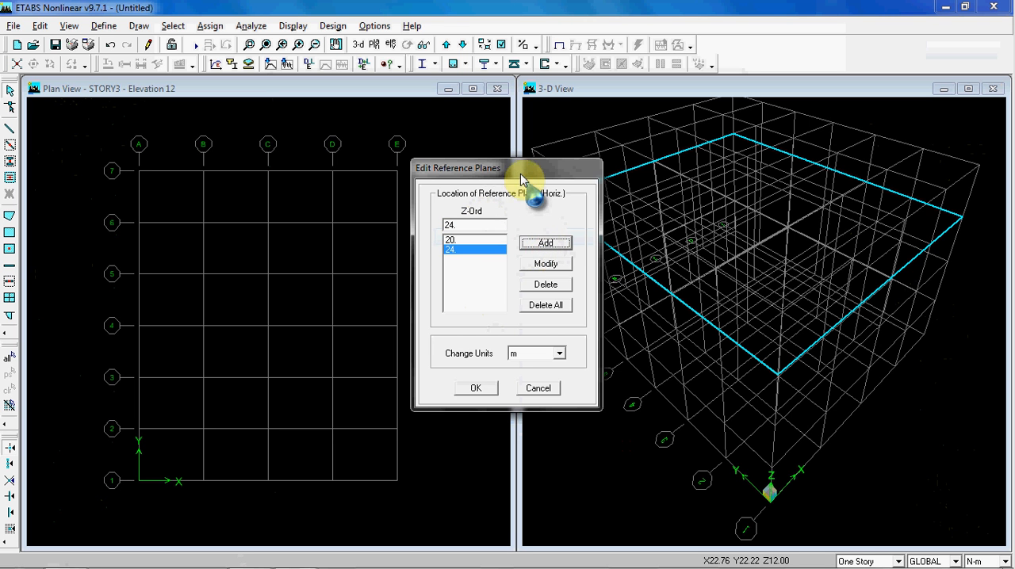
left_click_drag(511, 174, 420, 180)
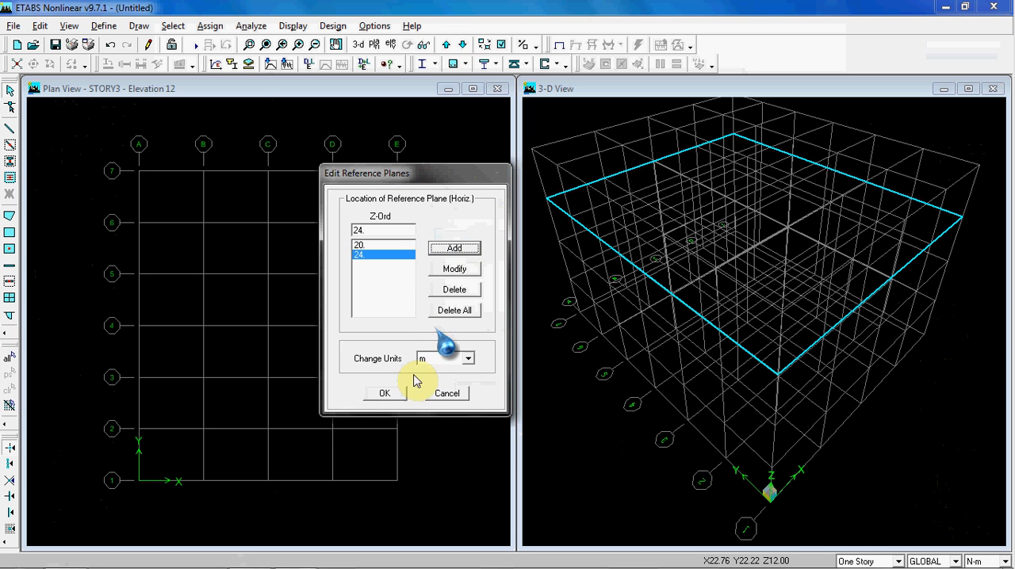
left_click(395, 392)
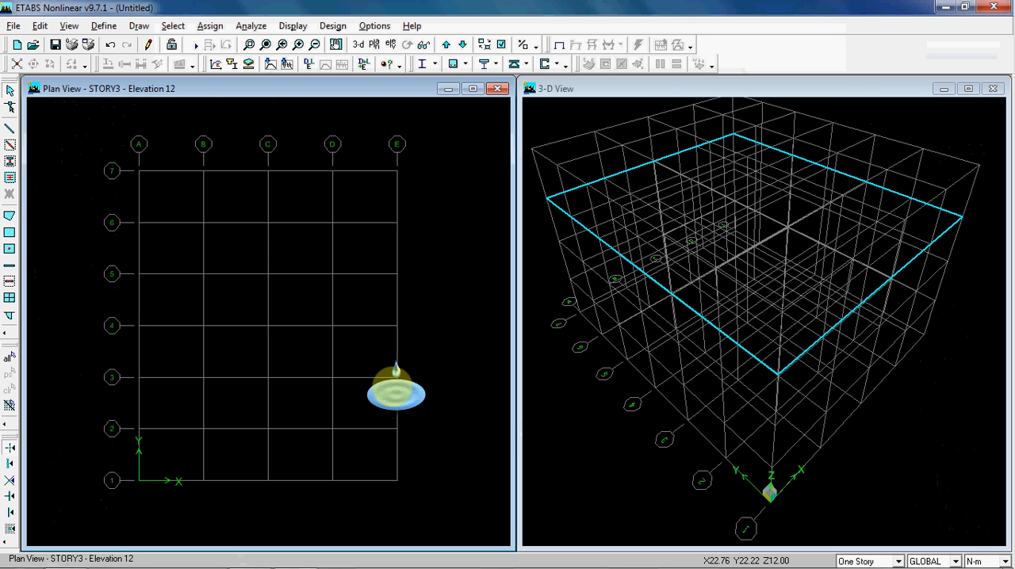
Examine the added reference planes above the top story in the 3-D view
left_click(686, 142)
middle_click_drag(687, 142, 730, 274)
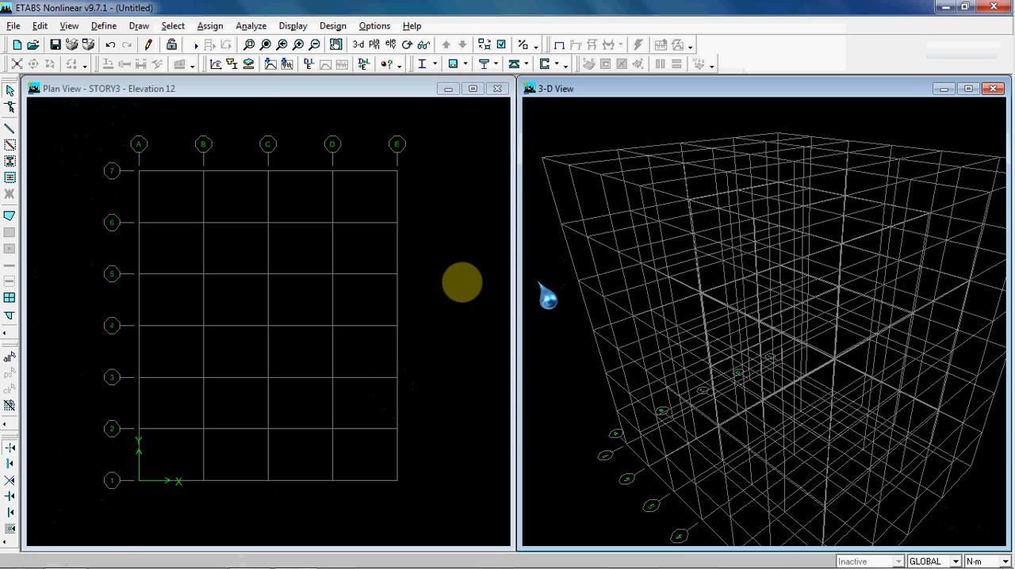
left_click(471, 301)
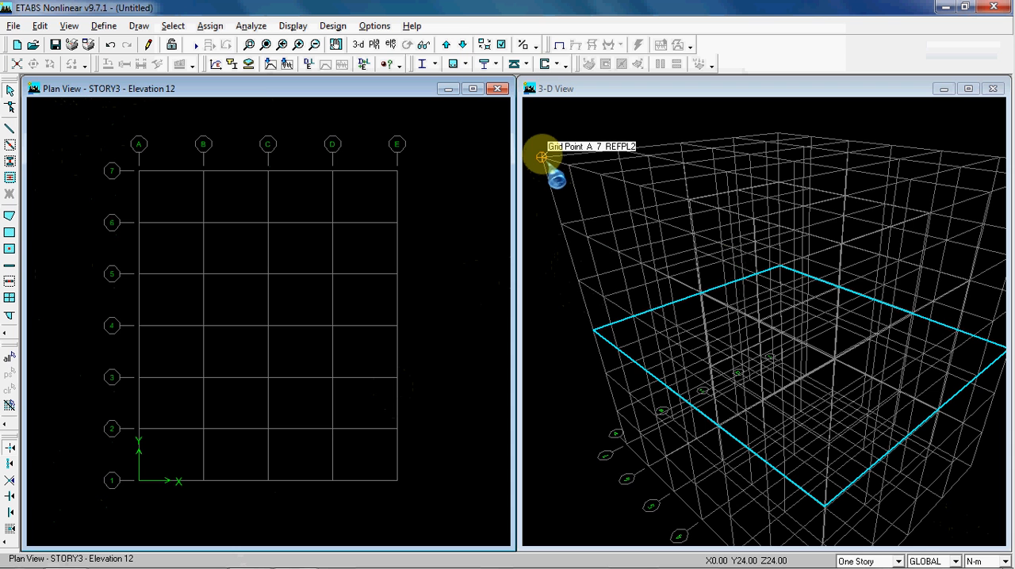
left_click(560, 106)
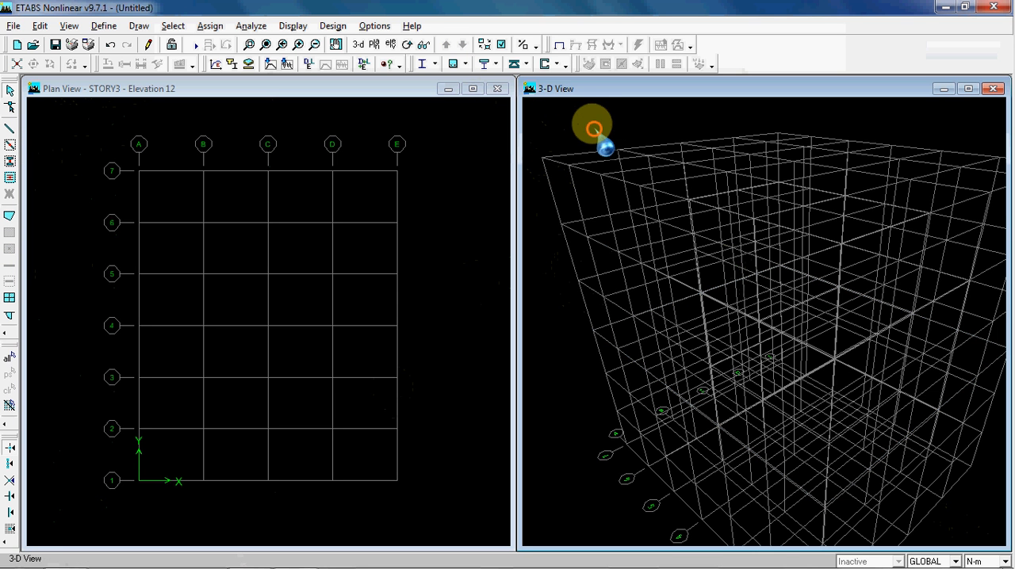
scroll(593, 138, "down", 3)
middle_click_drag(594, 130, 584, 129)
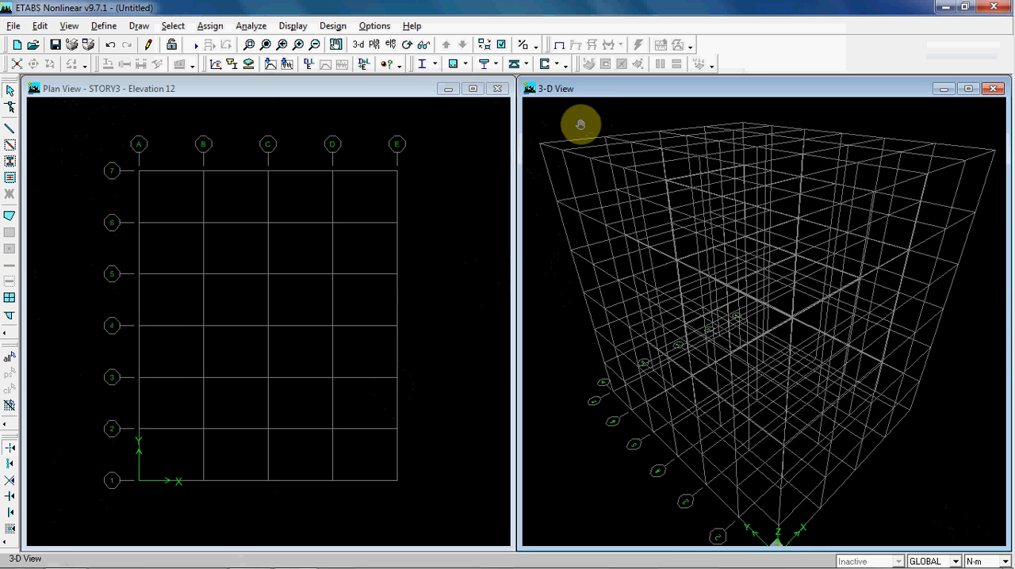
scroll(588, 142, "down", 2)
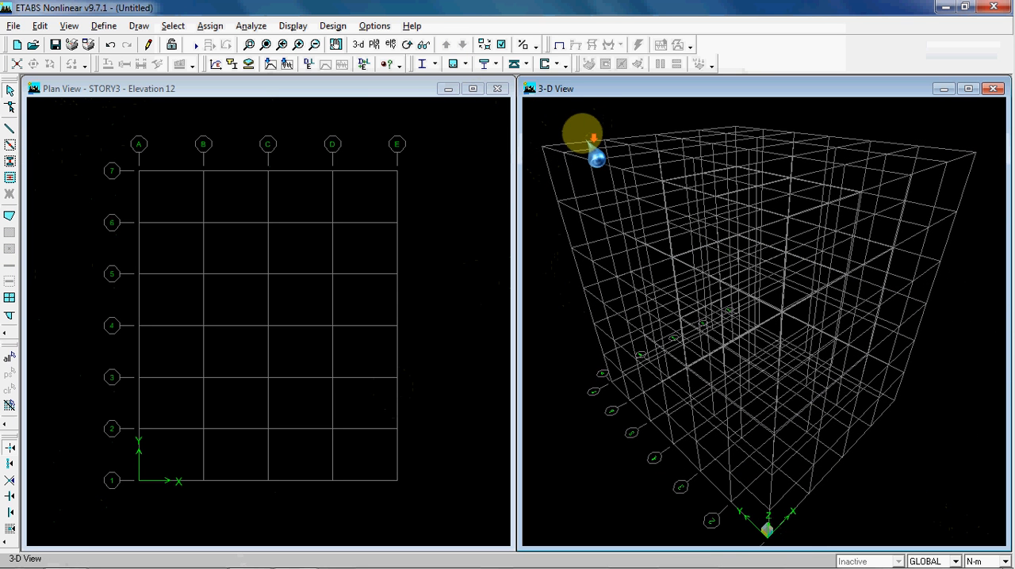
left_click(357, 44)
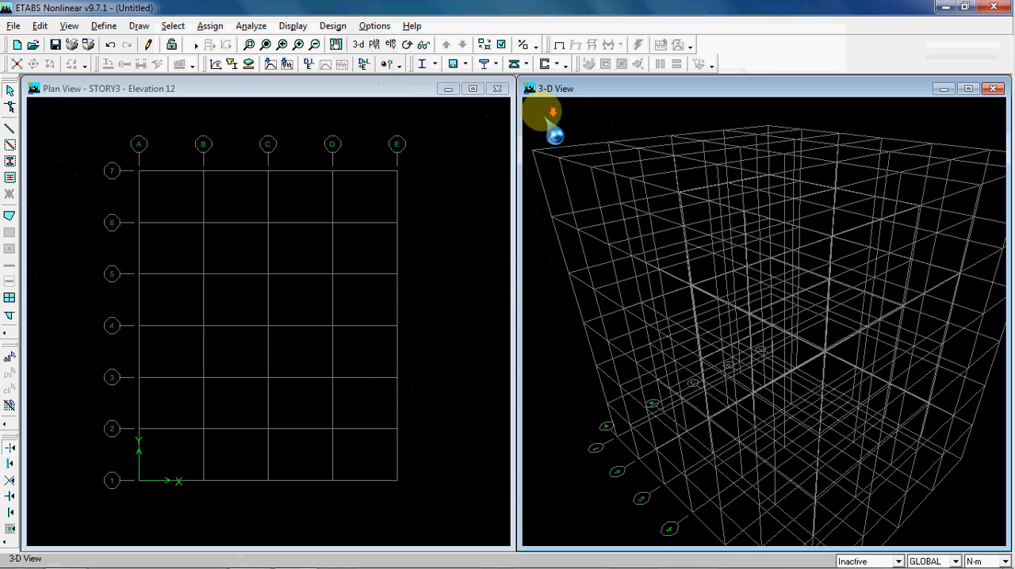
scroll(547, 120, "down", 1)
scroll(555, 136, "down", 5)
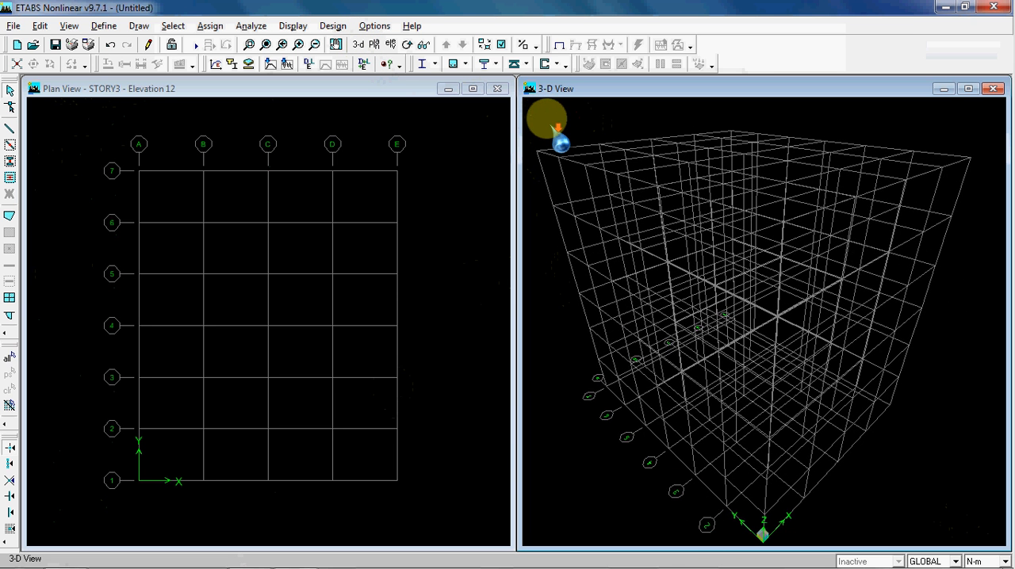
Show the elevation view of grid line 3 in place of the 3-D view, fitting all levels in the window
left_click(391, 45)
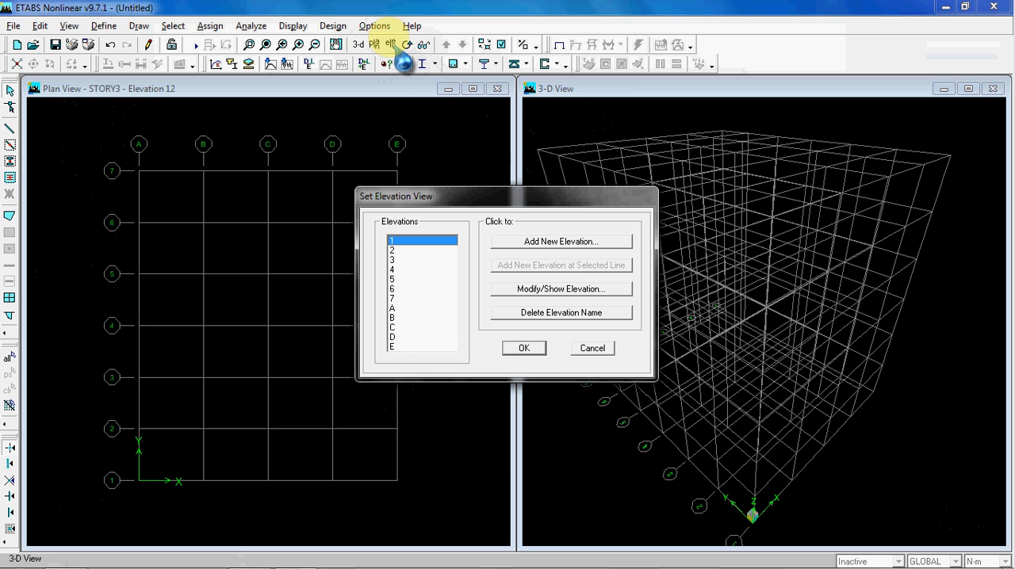
left_click_drag(476, 196, 265, 151)
left_click_drag(201, 153, 603, 170)
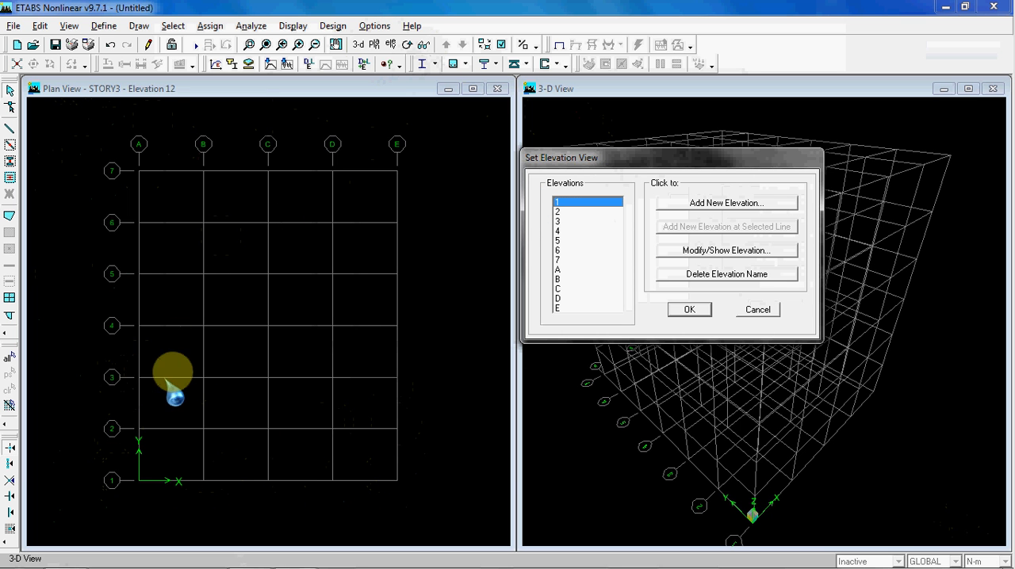
left_click(574, 222)
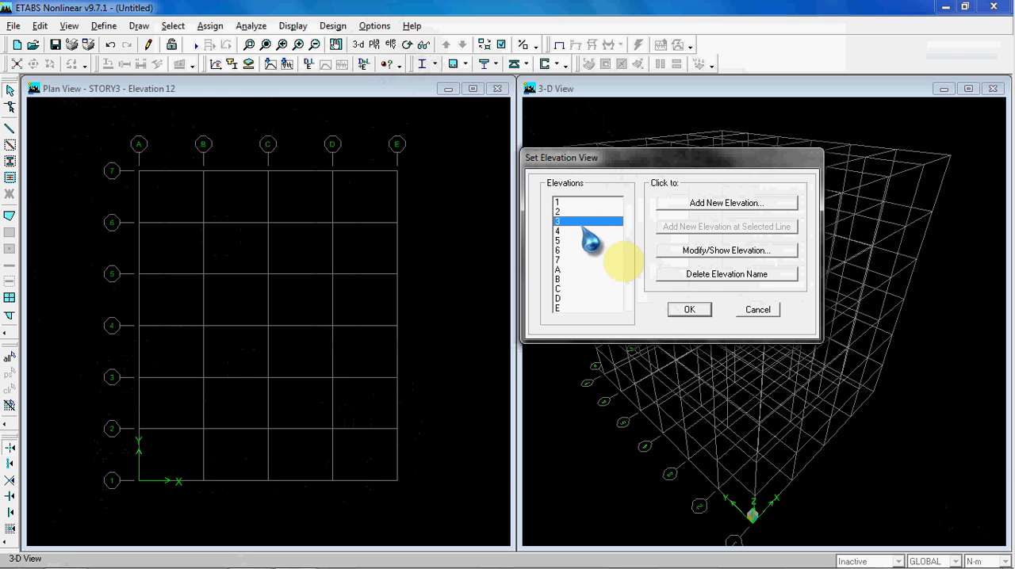
left_click(690, 309)
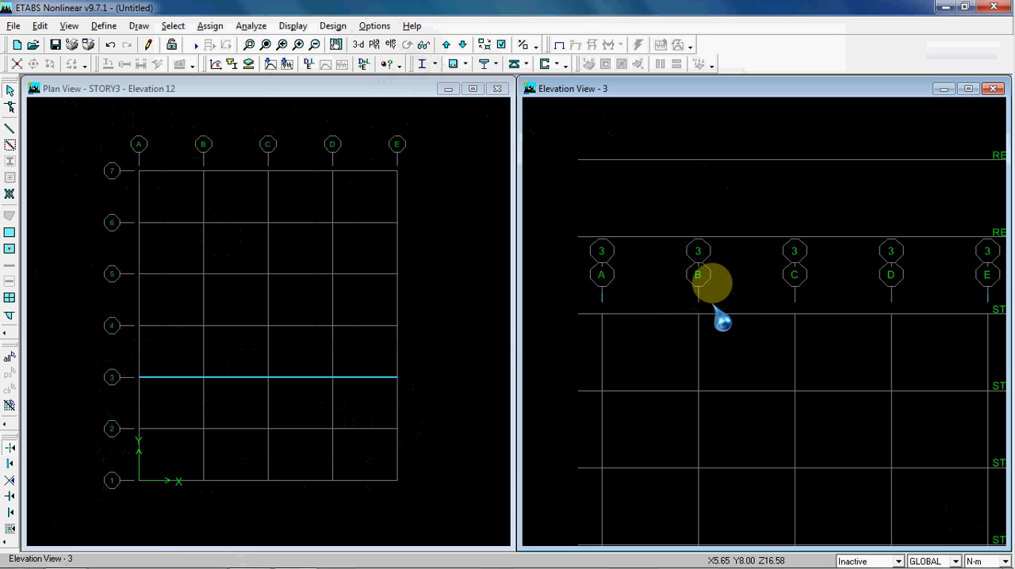
middle_click_drag(731, 220, 703, 196)
scroll(710, 206, "down", 3)
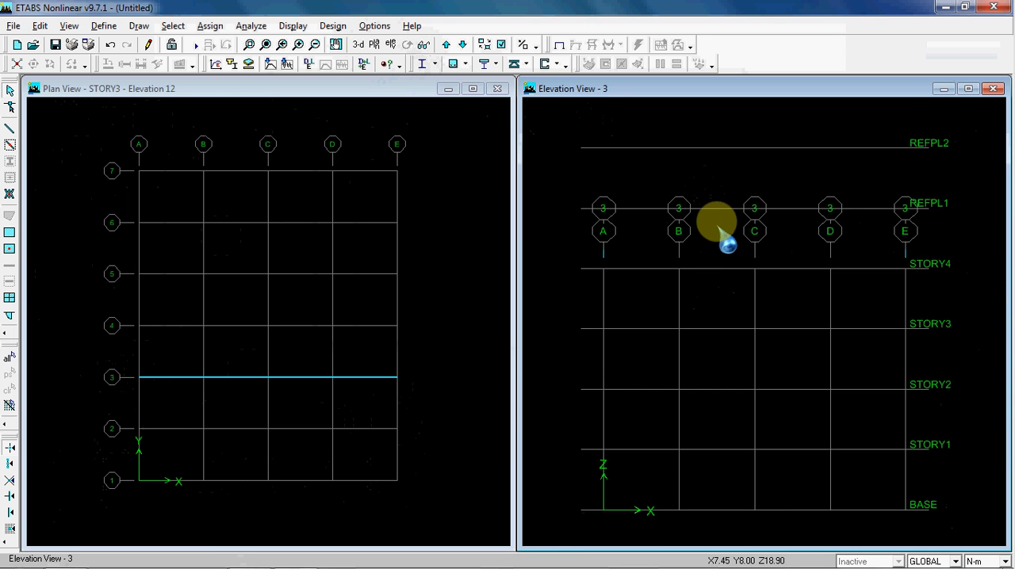
scroll(714, 236, "down", 3)
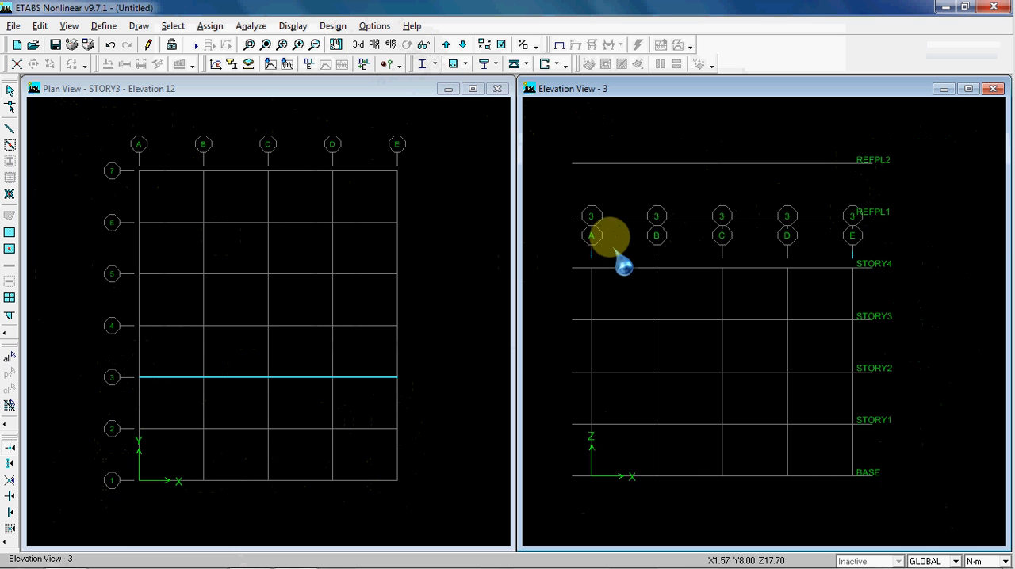
Review the 24 m and 20 m entries in the reference plane settings and cancel
right_click(436, 214)
left_click(448, 243)
left_click_drag(510, 168, 396, 176)
left_click(360, 258)
left_click(343, 248)
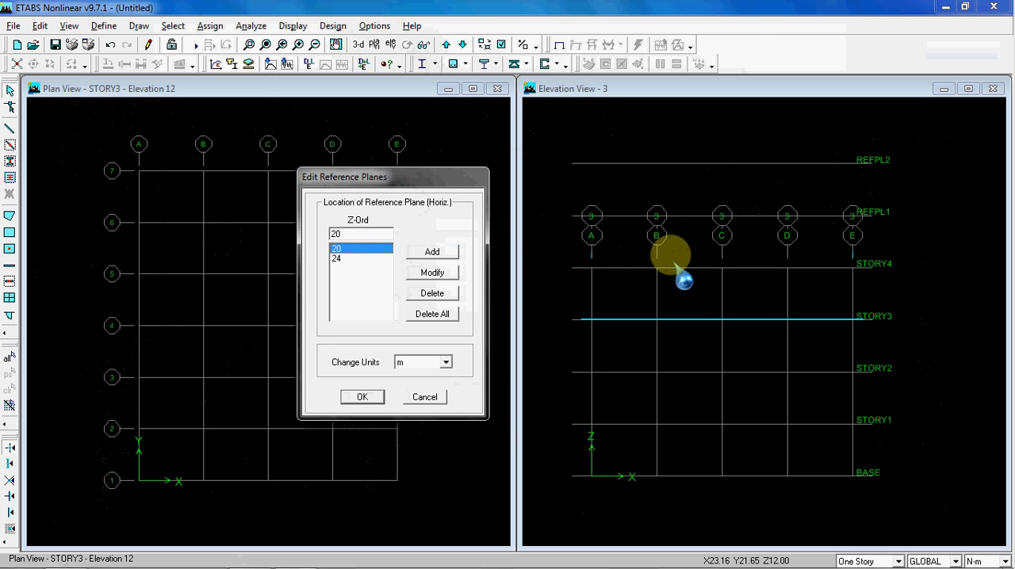
left_click(424, 397)
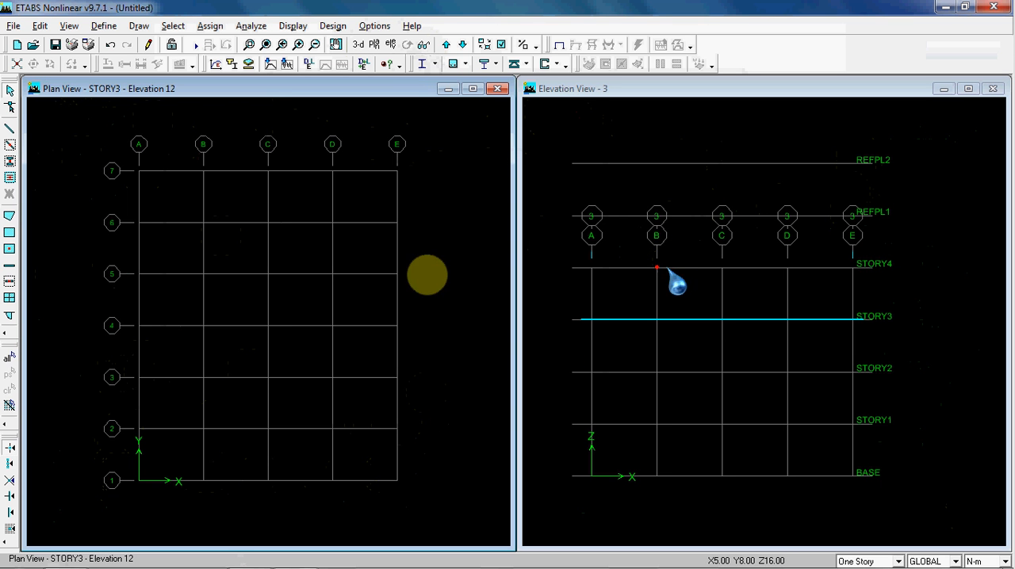
Replace the STORY3 plan view with a 3-D view and centre the whole grid in the window
left_click(337, 44)
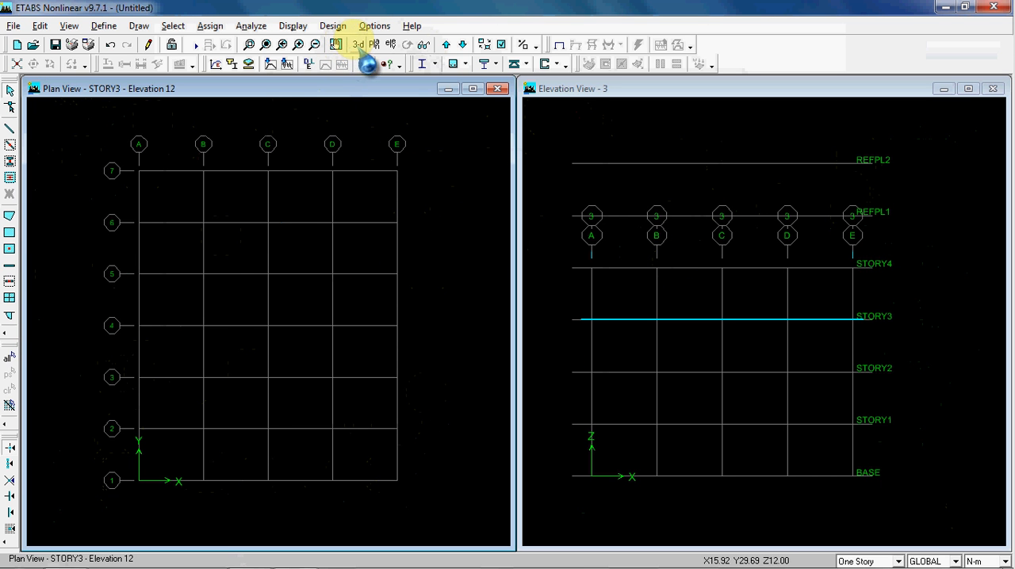
left_click(358, 44)
mouse_move(340, 220)
left_mouse_down()
mouse_move(337, 255)
mouse_move(351, 249)
mouse_move(419, 316)
left_mouse_up()
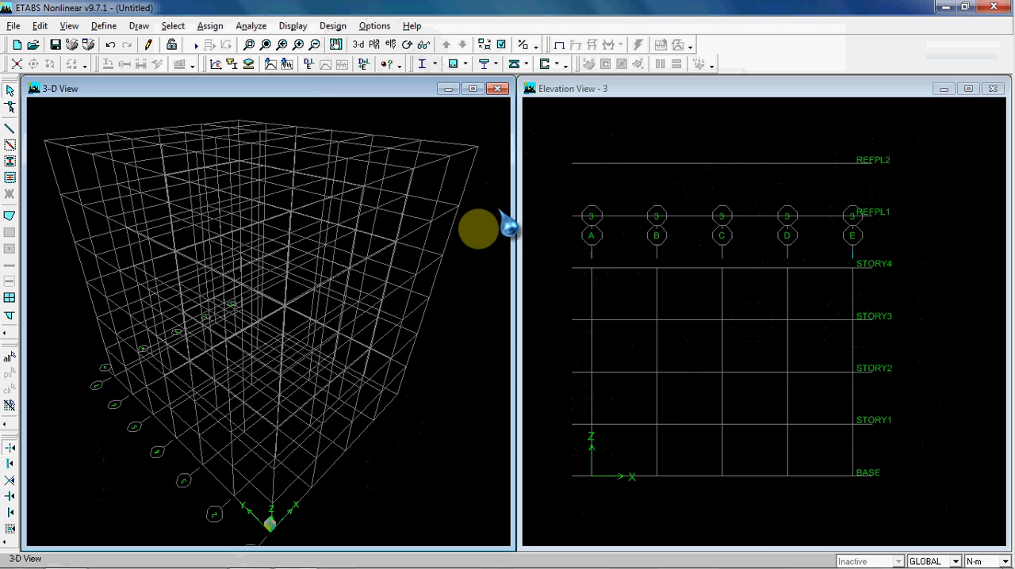
Examine the reference plane settings from the 3-D view and close them without changes
right_click(476, 248)
left_click(524, 283)
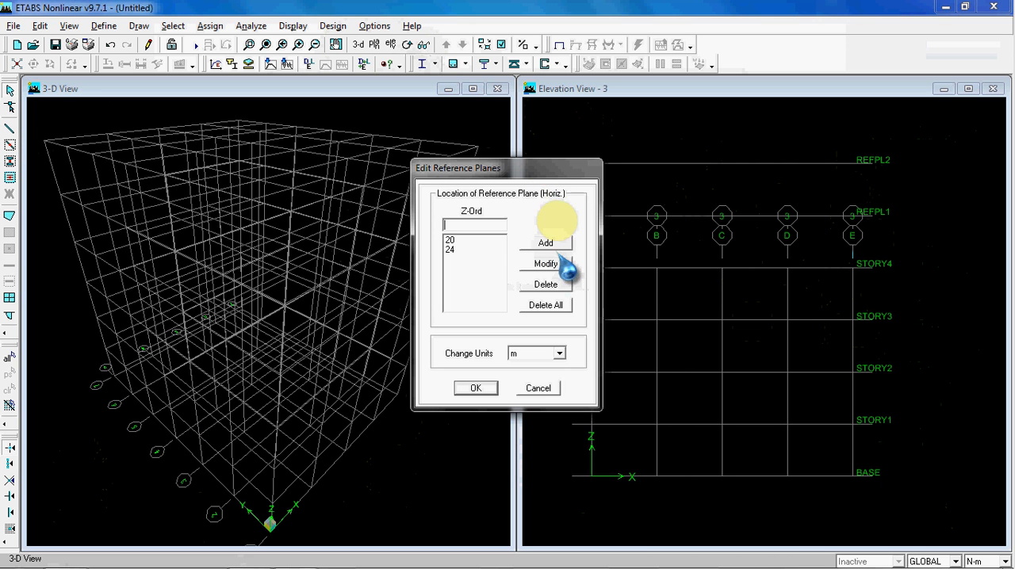
left_click_drag(554, 176, 375, 178)
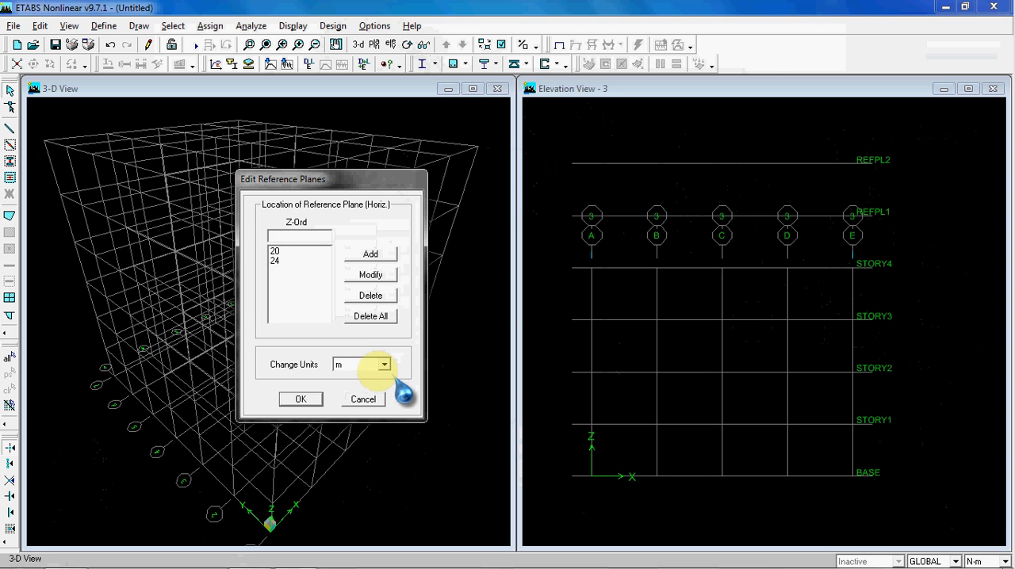
left_click(367, 400)
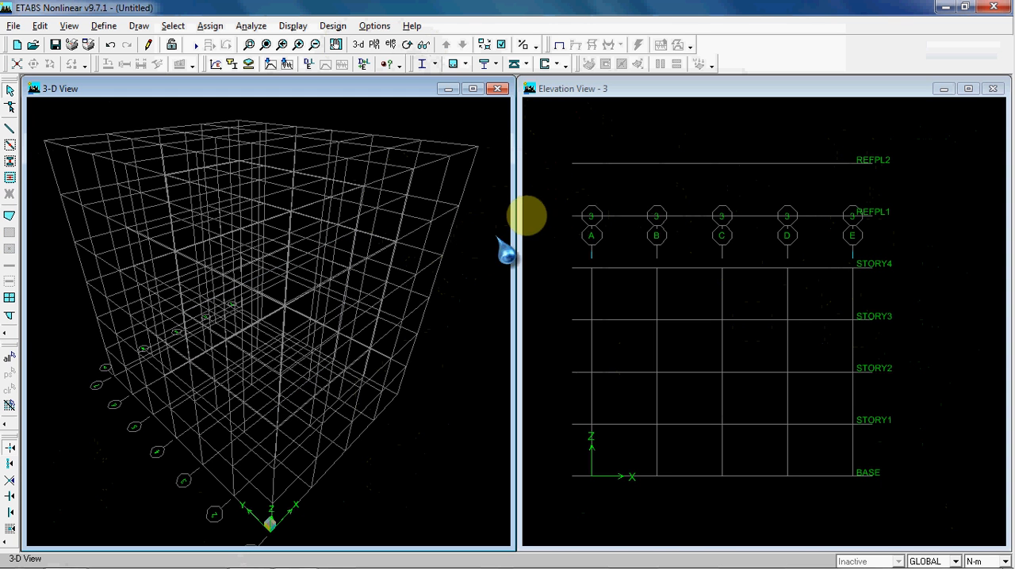
Delete the 24 m and 20 m reference planes and apply the change
right_click(474, 236)
left_click(501, 277)
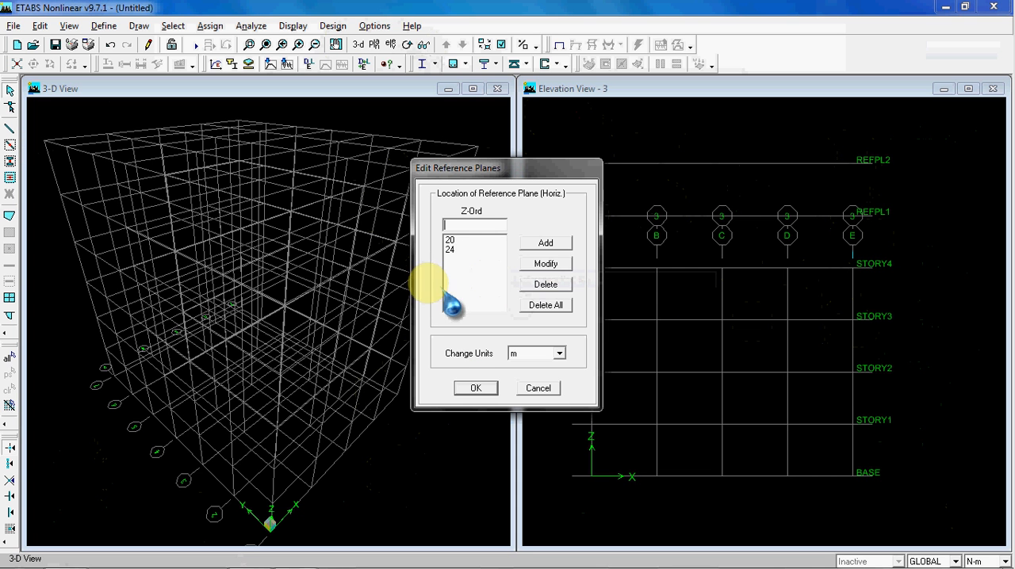
left_click(467, 249)
left_click(534, 283)
left_click(534, 284)
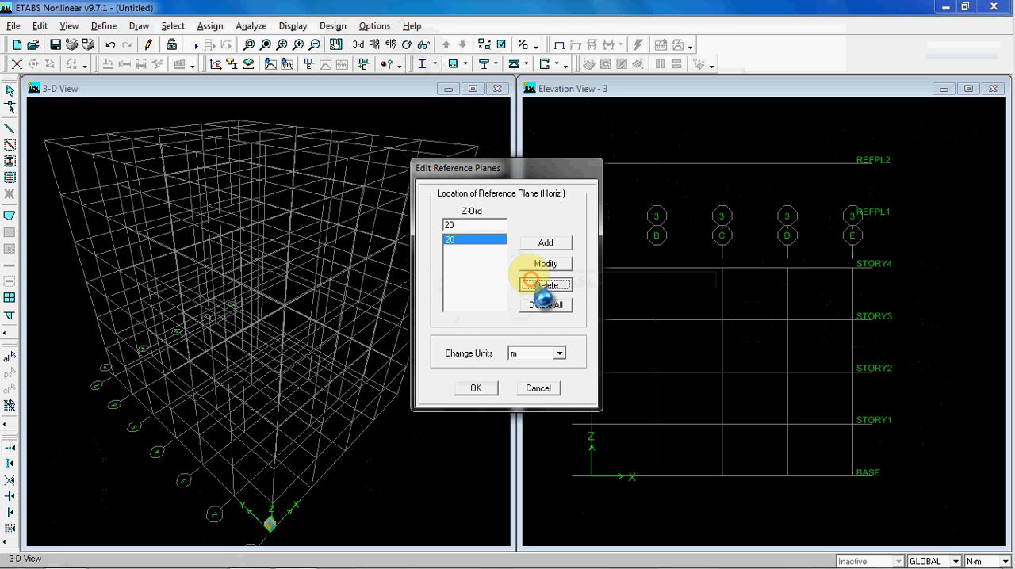
left_click(475, 387)
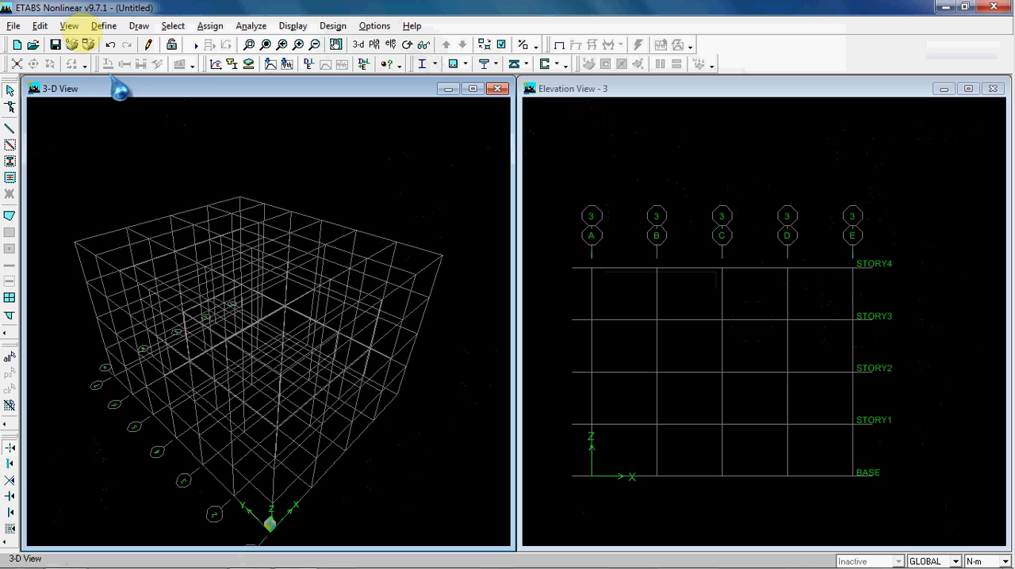
Insert two new stories, each 4 m high, above STORY4, replicated from STORY4
left_click(40, 26)
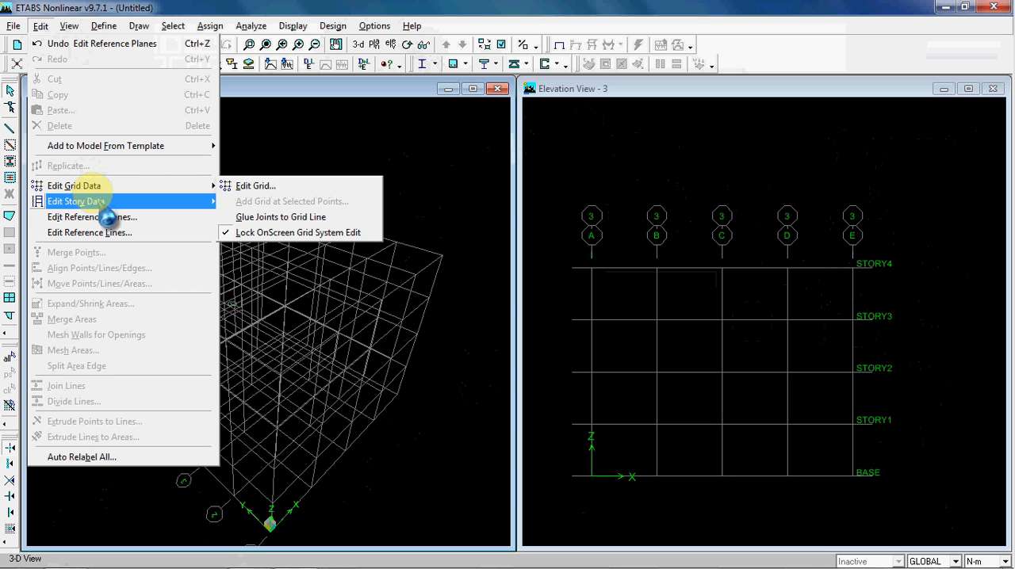
mouse_move(211, 202)
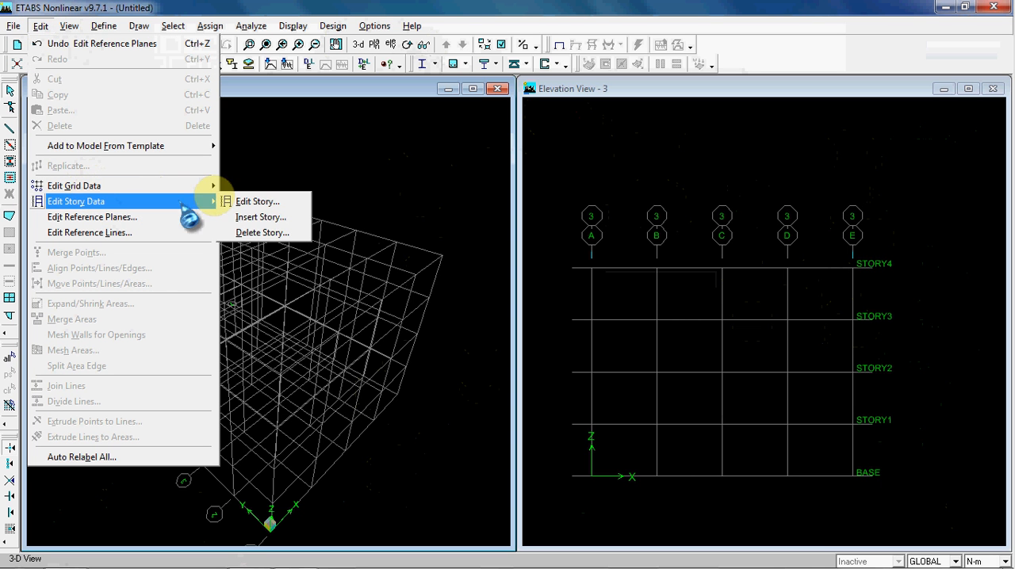
left_click(260, 217)
left_click_drag(483, 170, 442, 165)
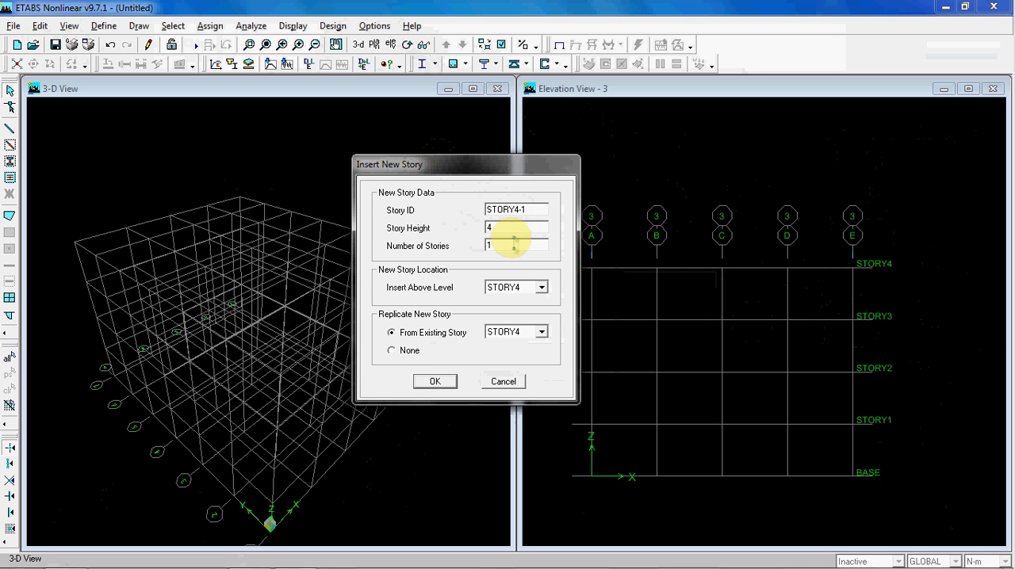
left_click_drag(512, 167, 454, 150)
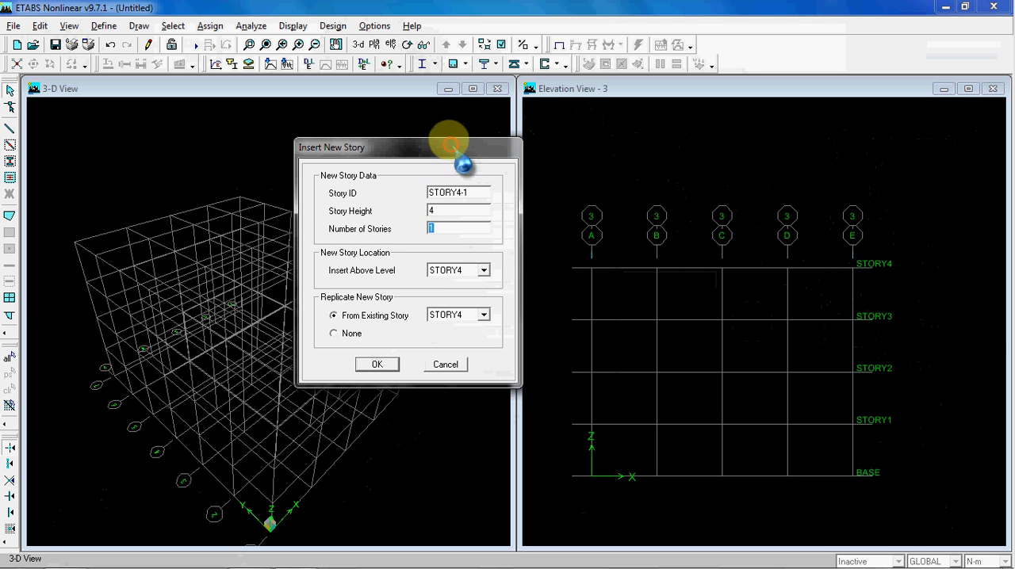
type("2")
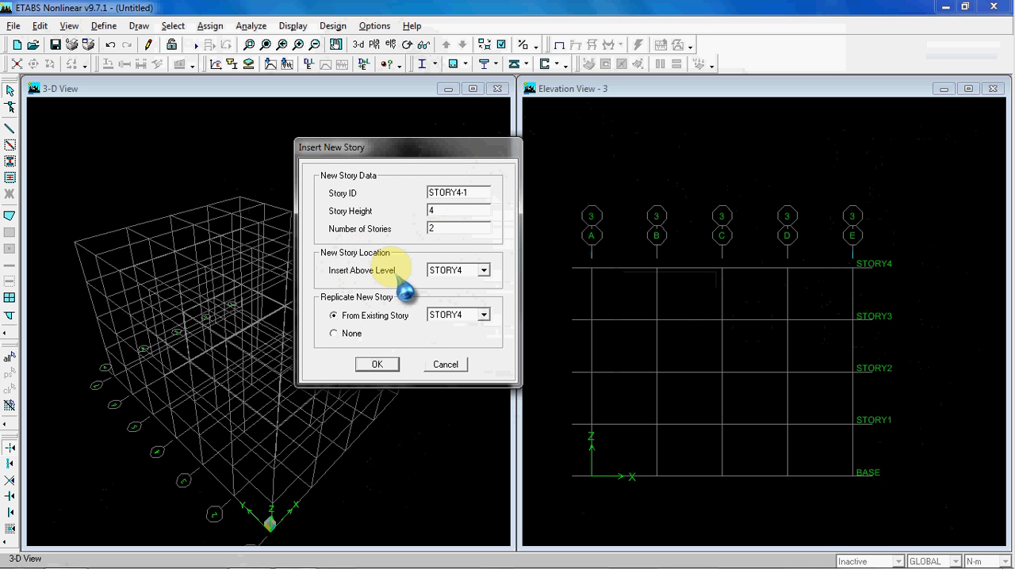
left_click(479, 270)
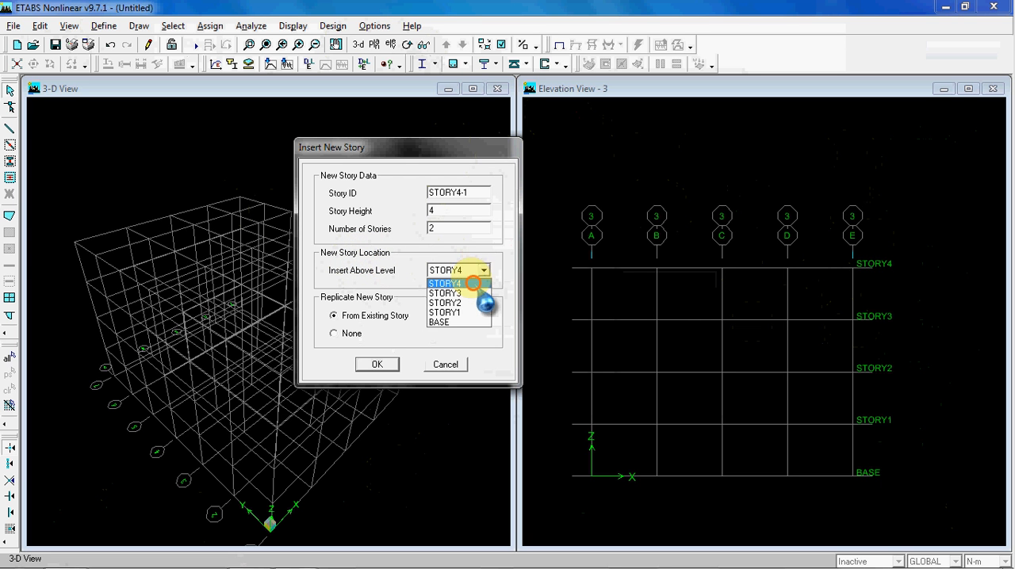
left_click(473, 283)
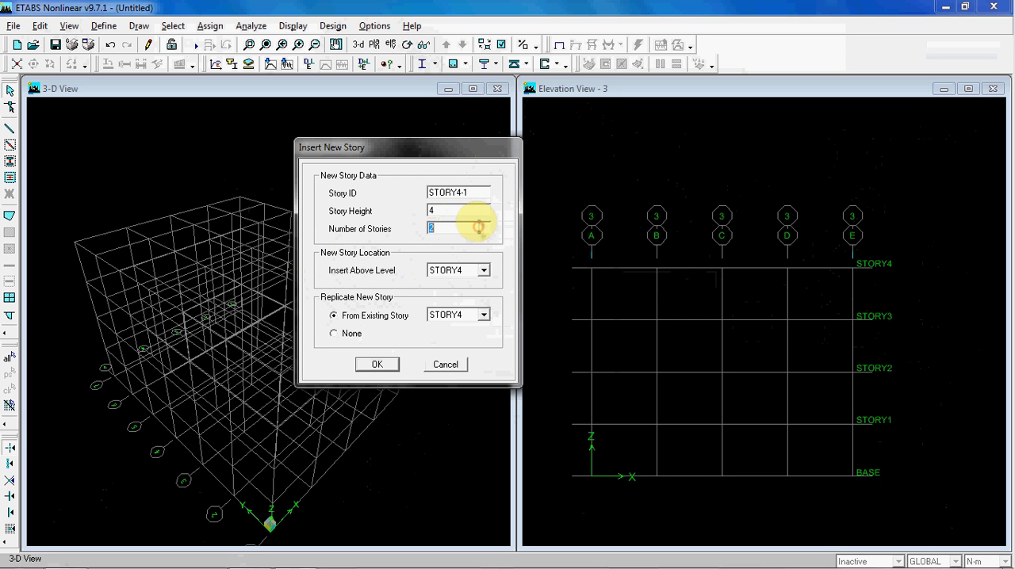
left_click(484, 271)
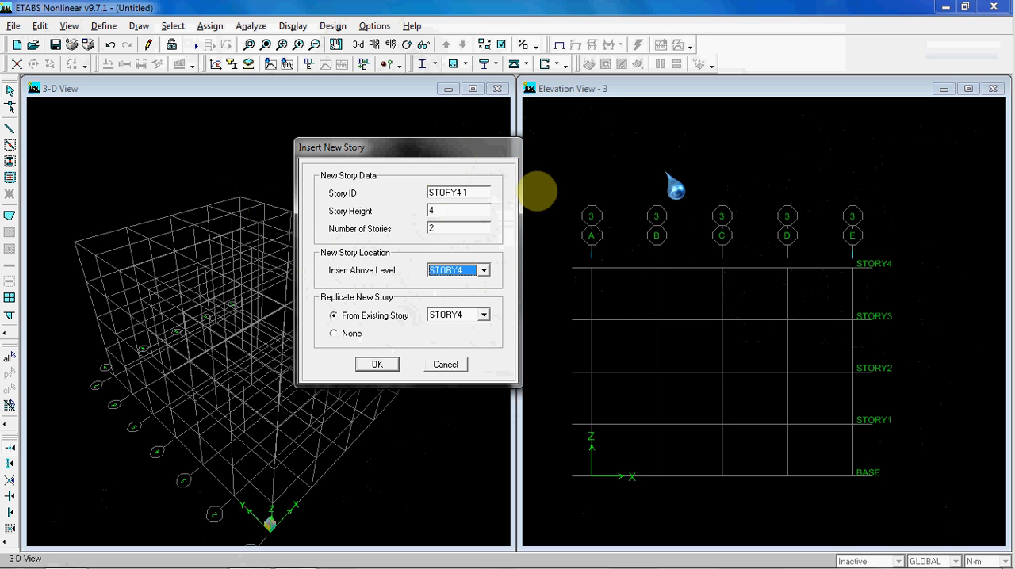
double_click(449, 228)
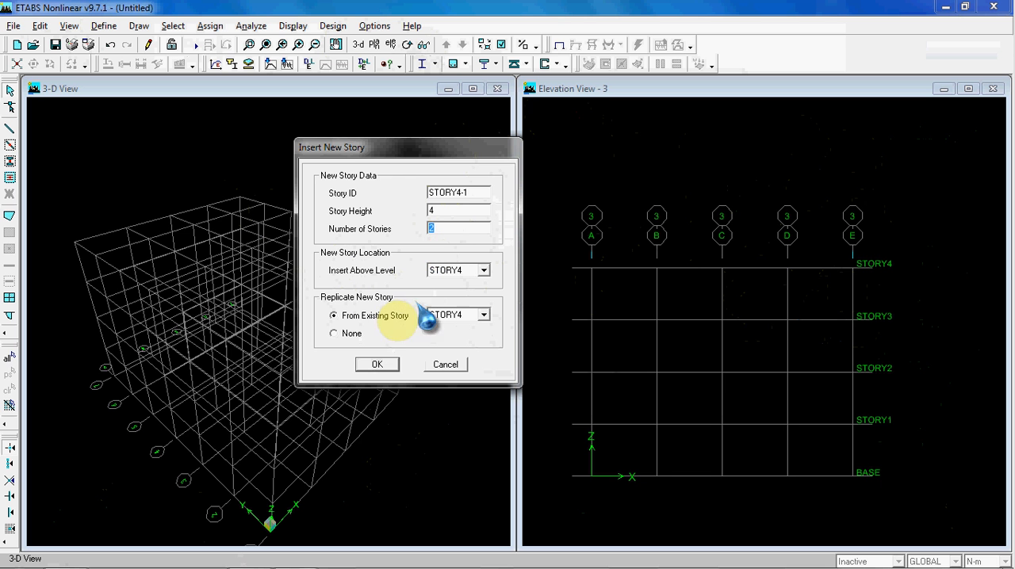
double_click(464, 193)
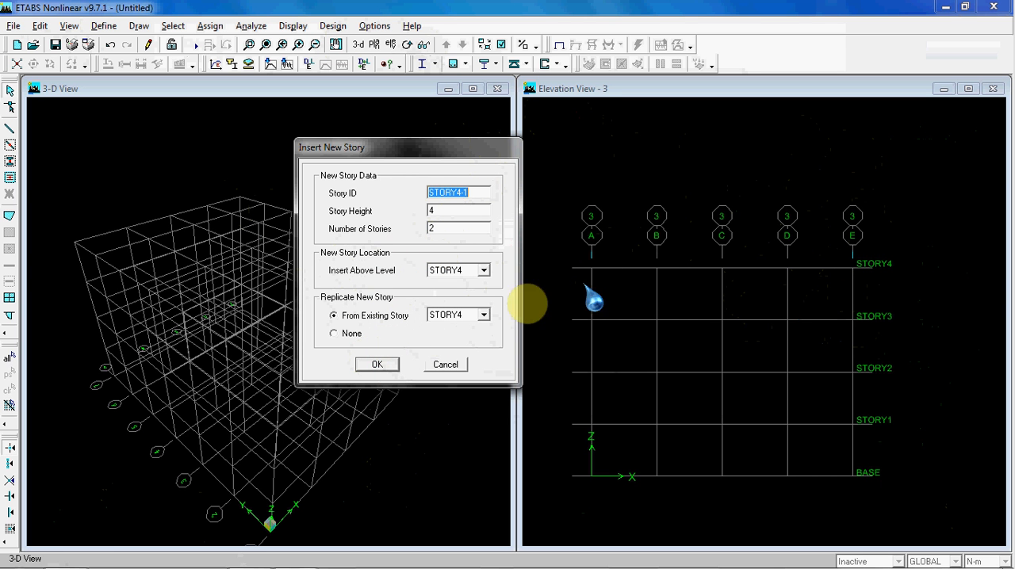
left_click(376, 365)
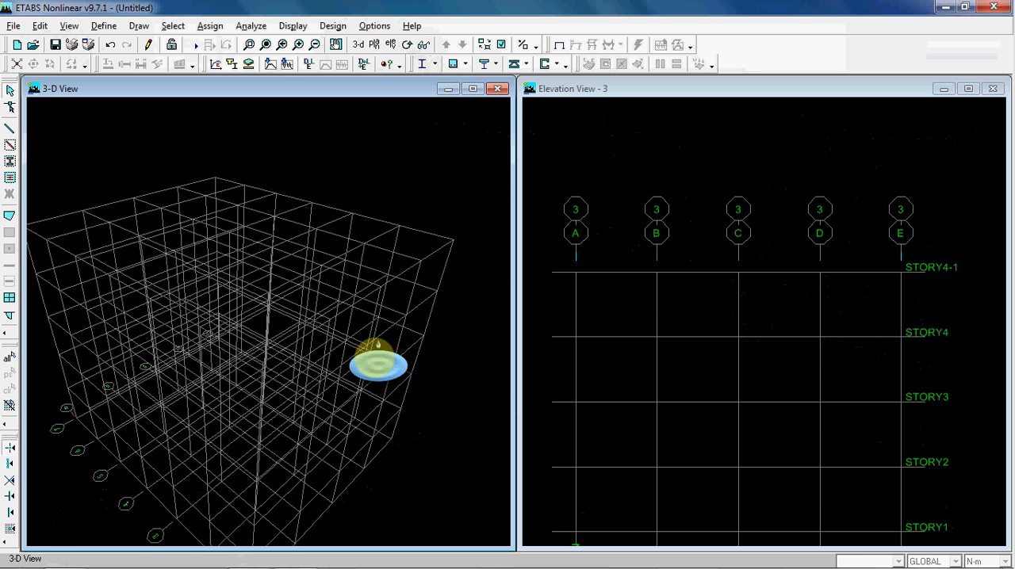
Rename the two inserted stories above STORY4 as STORY5 and STORY6 in the story data
left_click(702, 269)
middle_click_drag(703, 230, 722, 154)
scroll(711, 140, "down", 1)
middle_click_drag(718, 200, 714, 174)
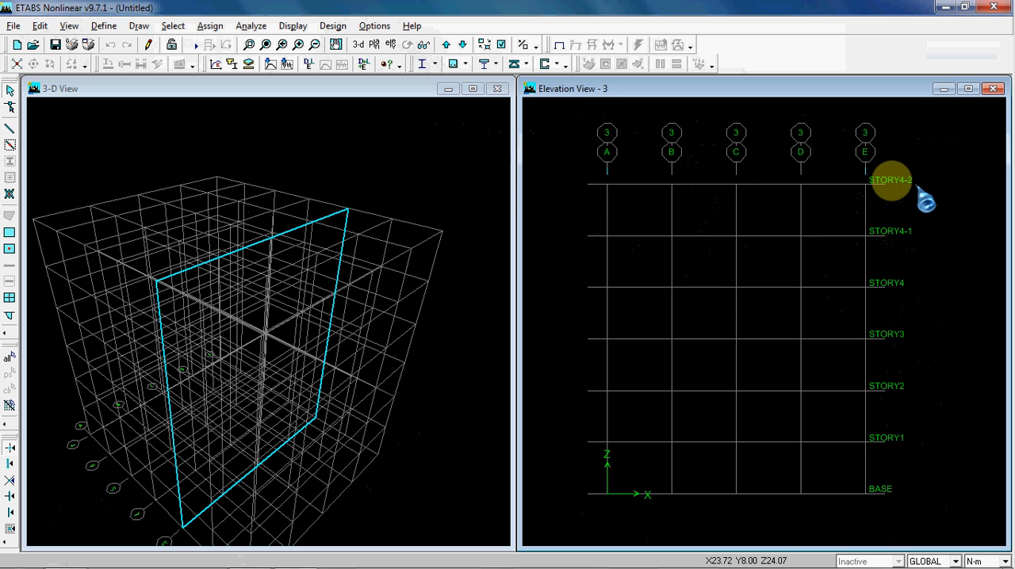
right_click(554, 160)
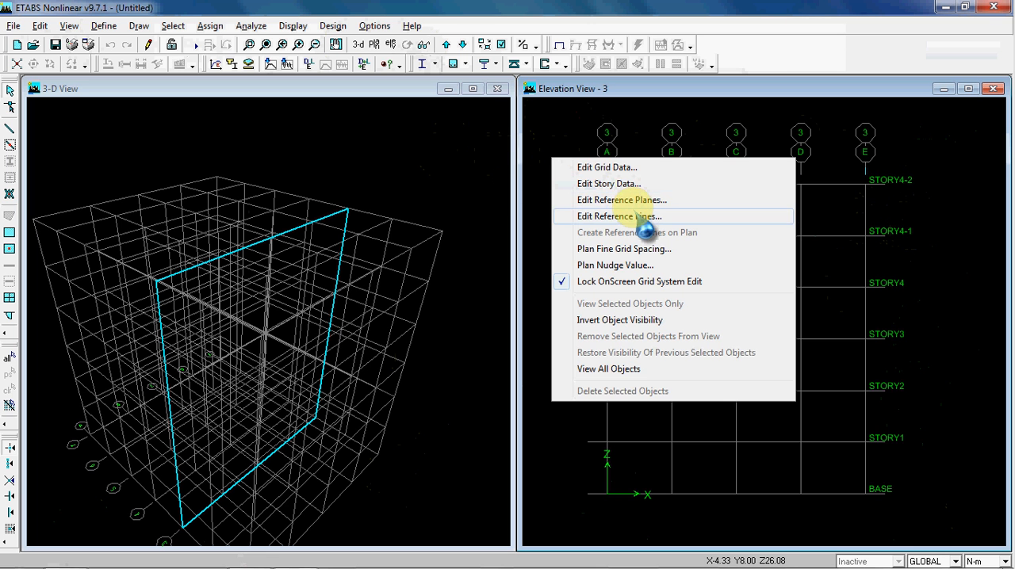
left_click(609, 183)
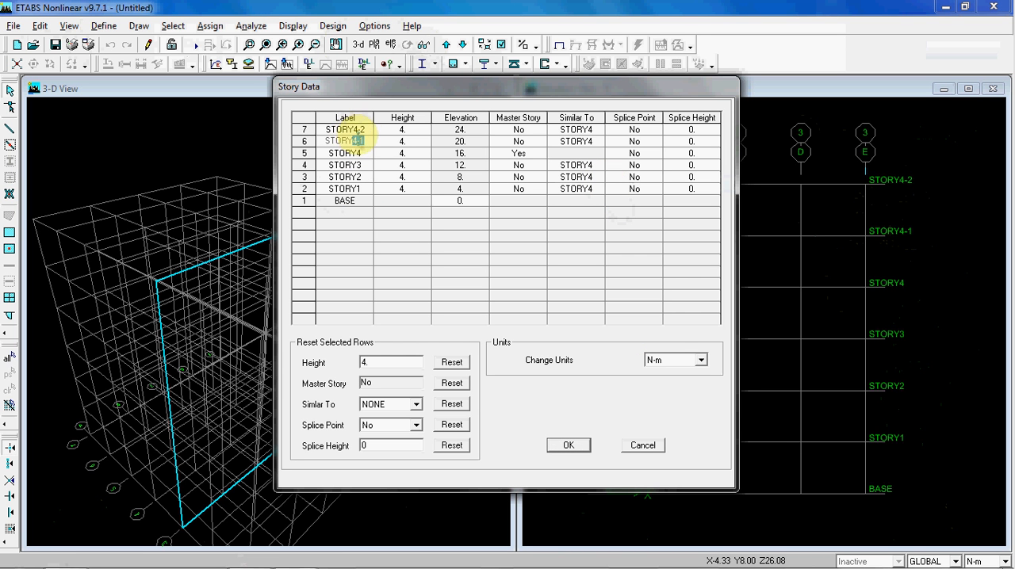
left_click(367, 128)
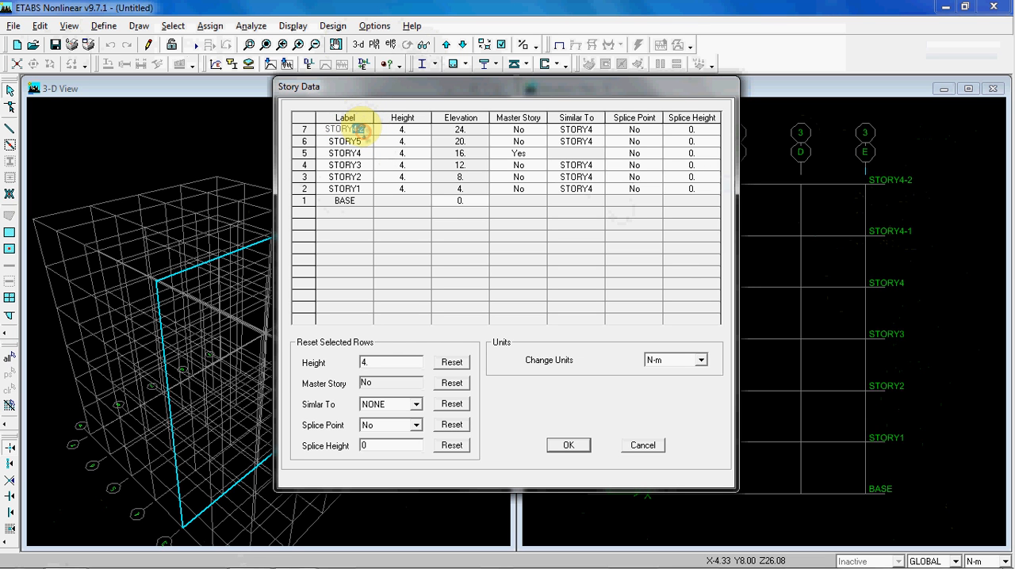
left_click(568, 444)
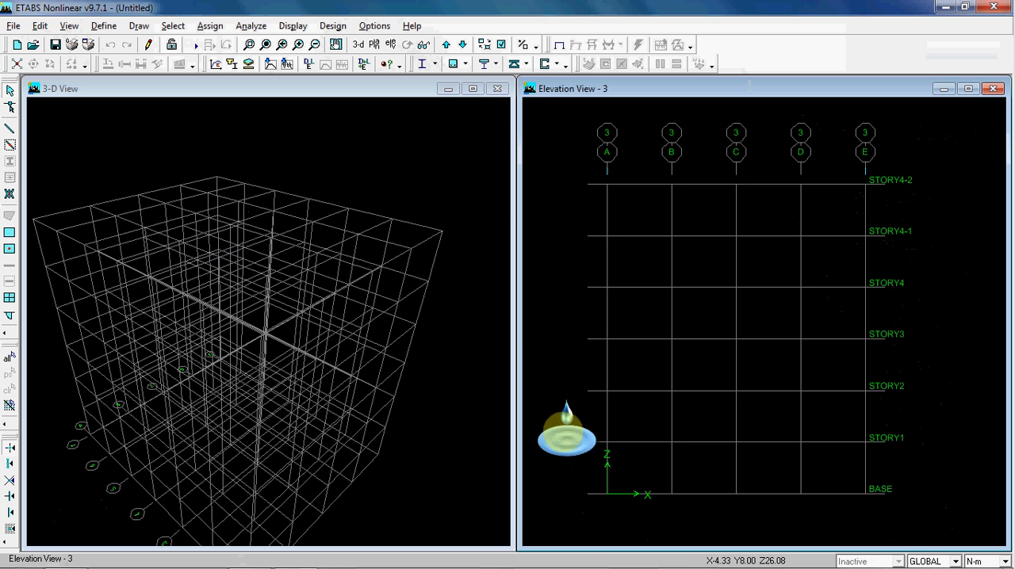
Review the X and Y grid data of the GLOBAL coordinate system from the 3-D view and cancel
left_click(389, 182)
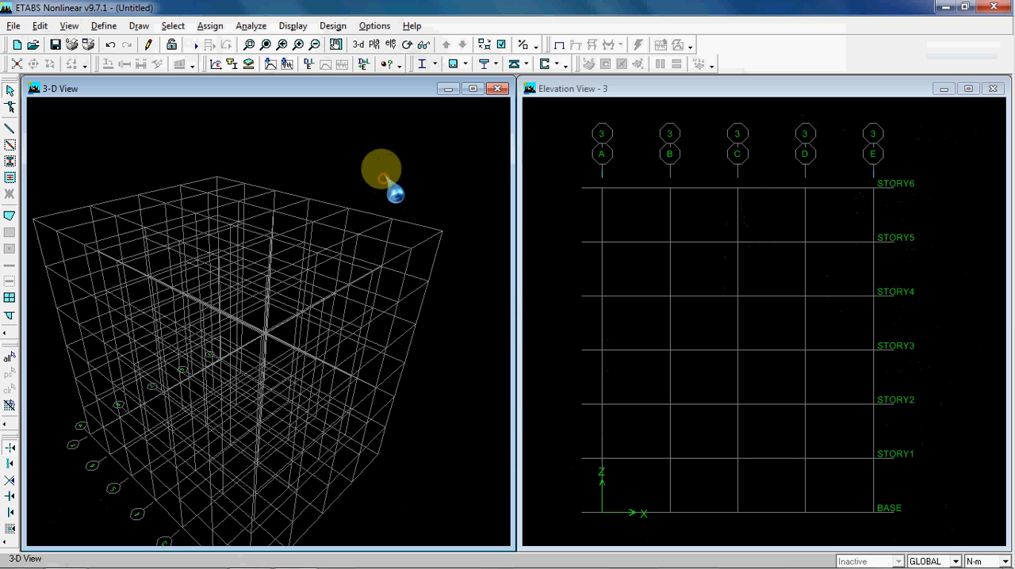
scroll(399, 146, "down", 3)
middle_click_drag(383, 172, 378, 151)
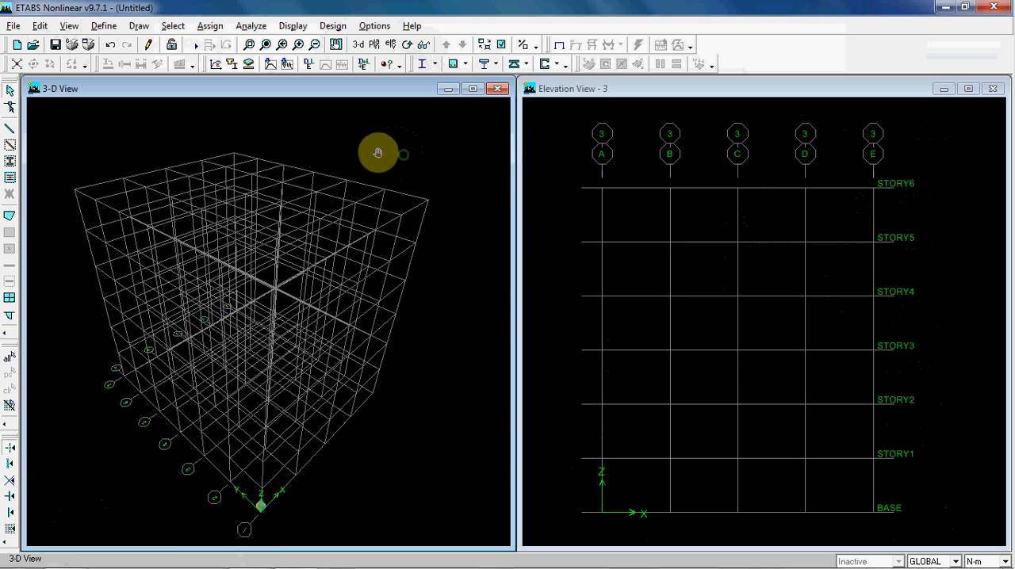
left_click(567, 194)
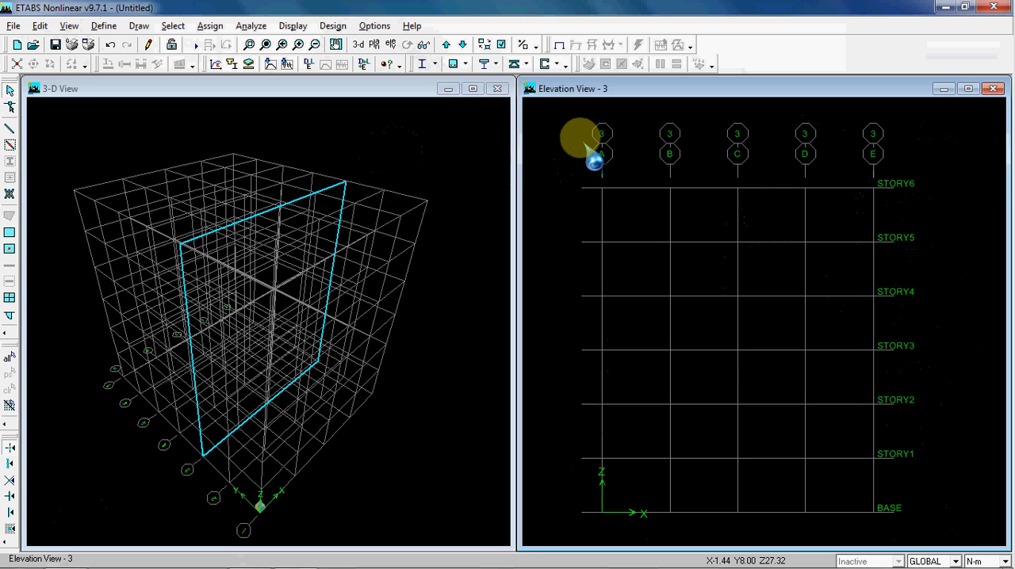
left_click(419, 131)
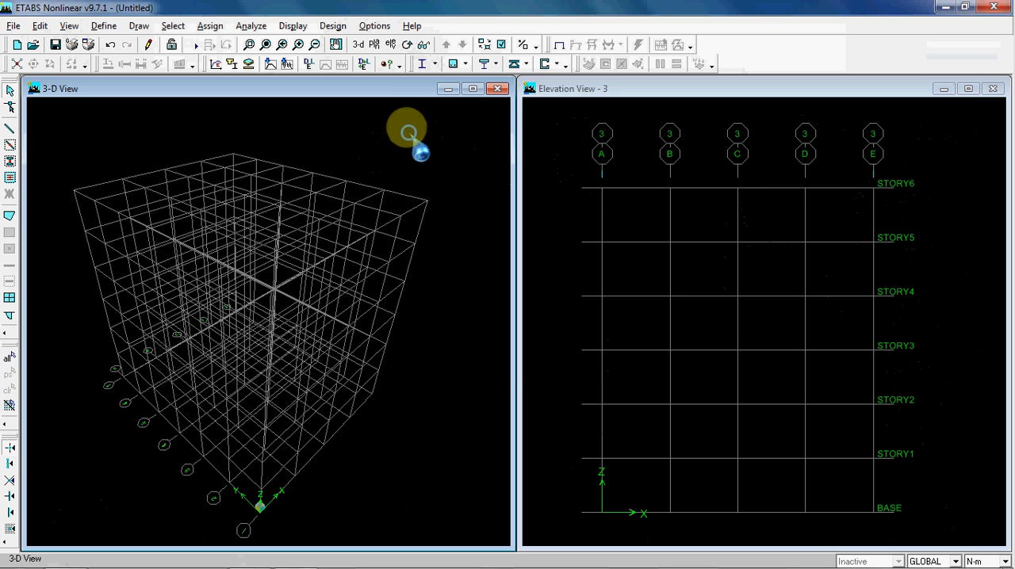
right_click(409, 133)
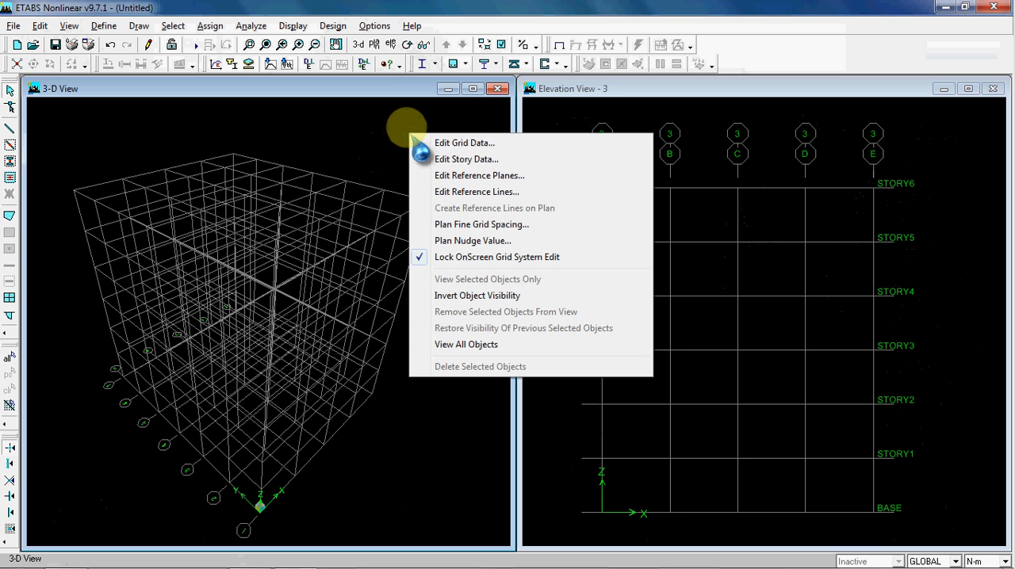
left_click(459, 144)
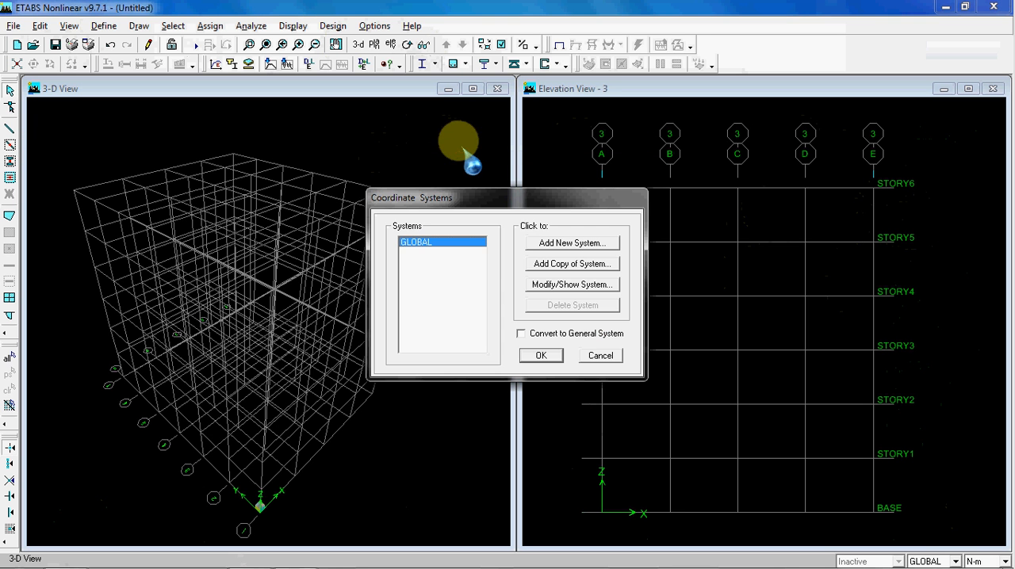
left_click(591, 287)
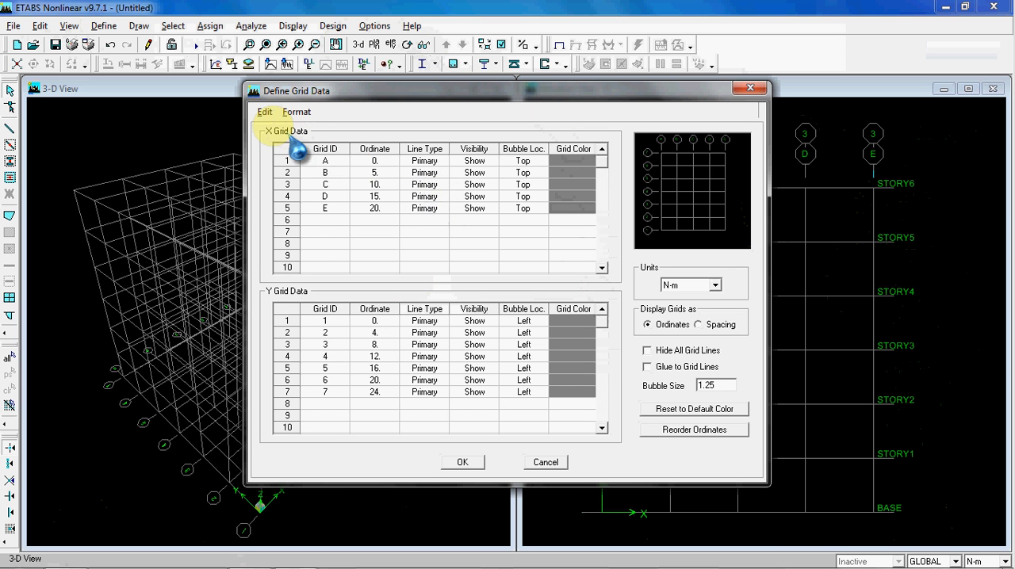
left_click(547, 462)
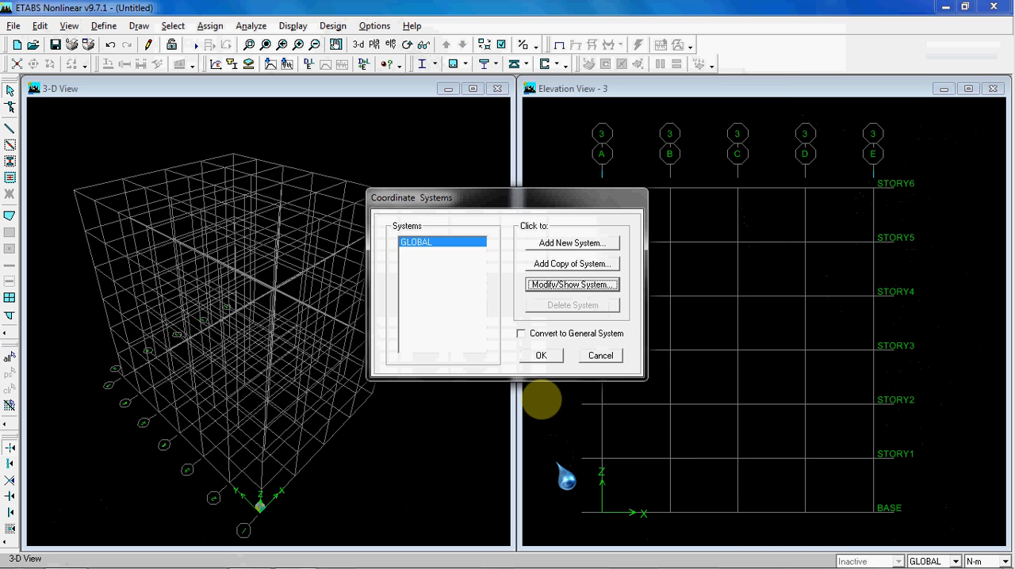
left_click(601, 358)
Review the story labels, heights and elevations in the story data and cancel
right_click(406, 134)
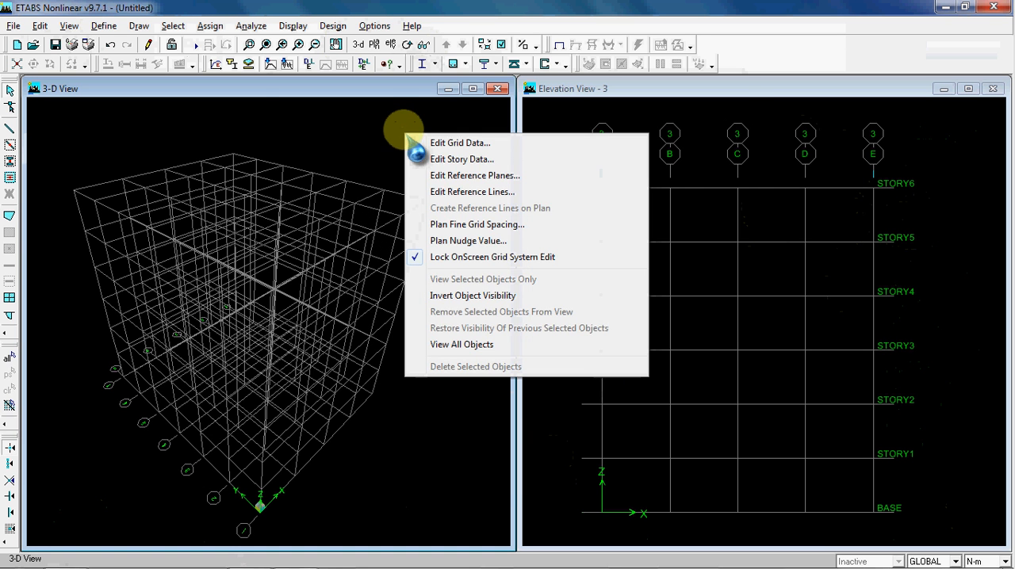
left_click(460, 159)
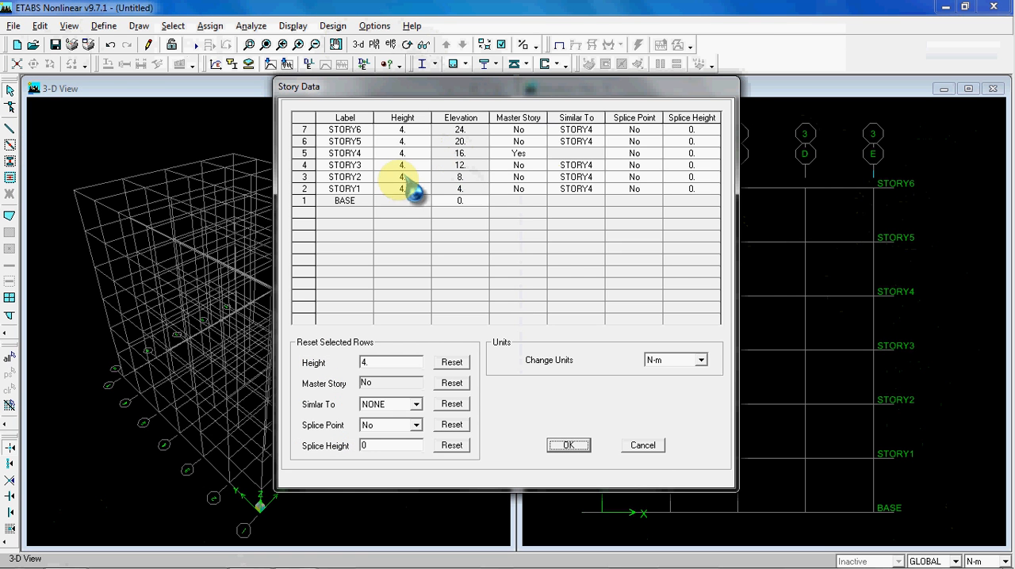
left_click(643, 445)
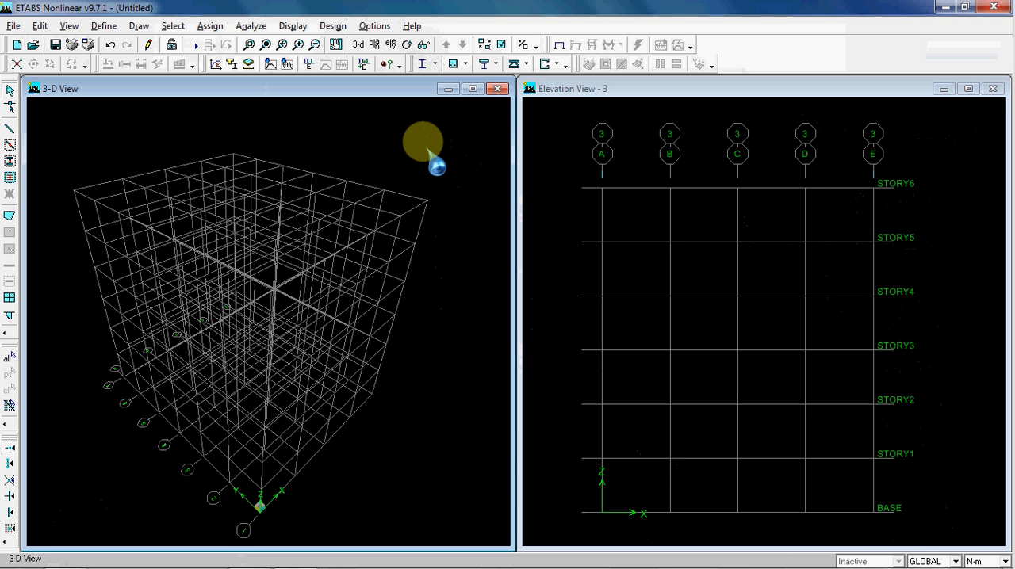
left_click(553, 143)
left_click(414, 145)
left_click(547, 144)
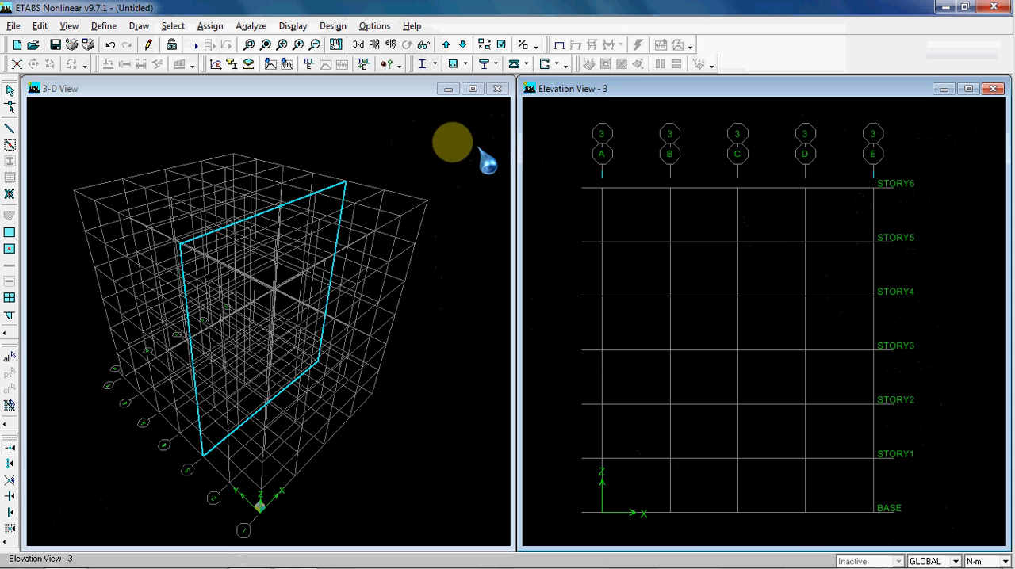
left_click(454, 148)
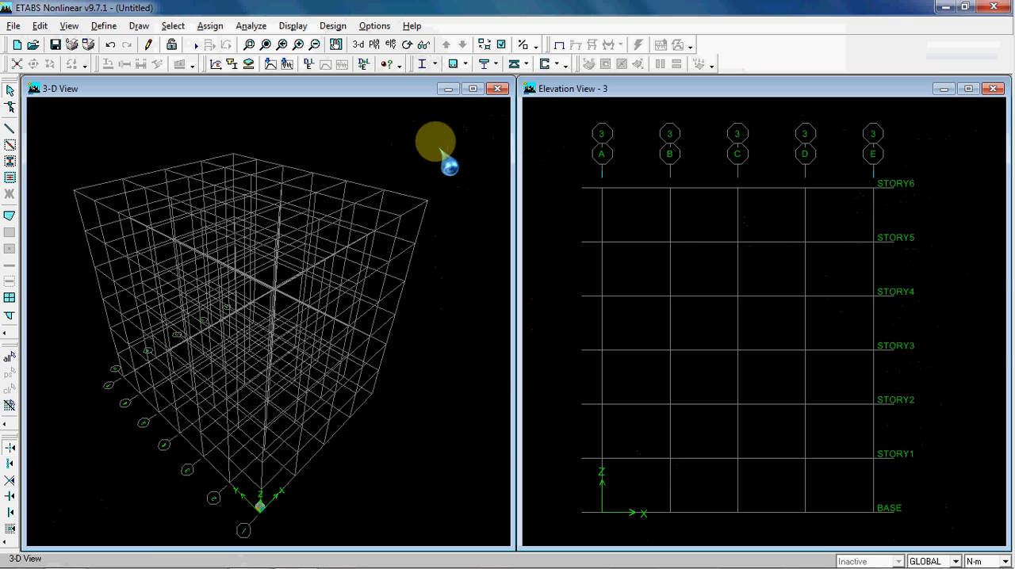
right_click(440, 136)
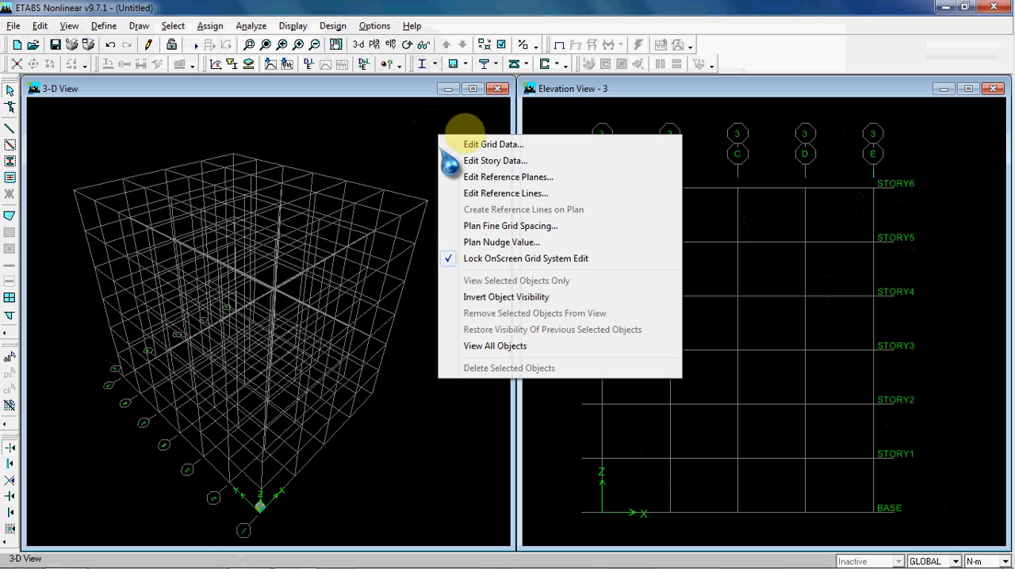
left_click(425, 125)
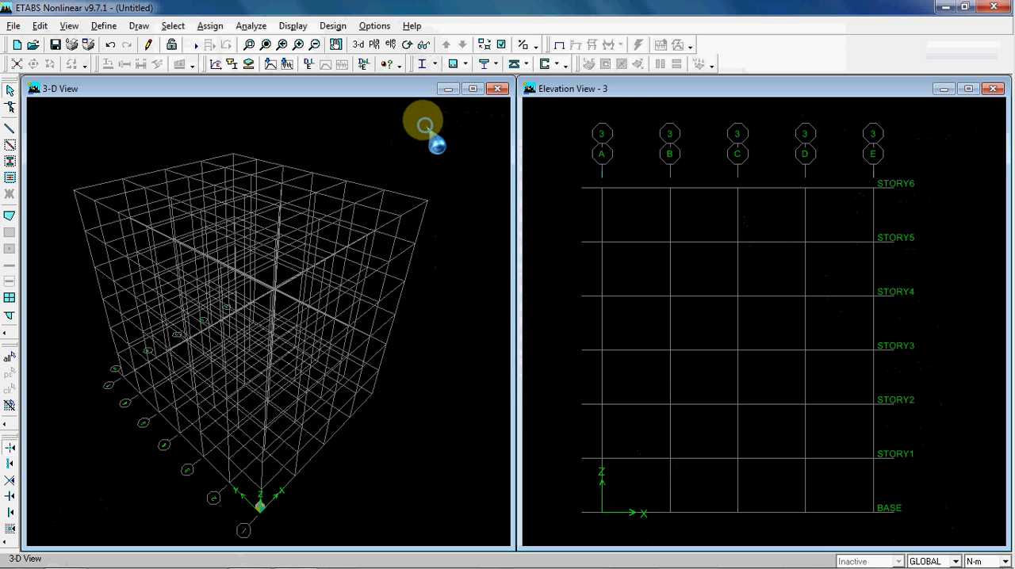
Check the reference plane list from the 3-D view, cancel, and make the elevation view active
right_click(425, 125)
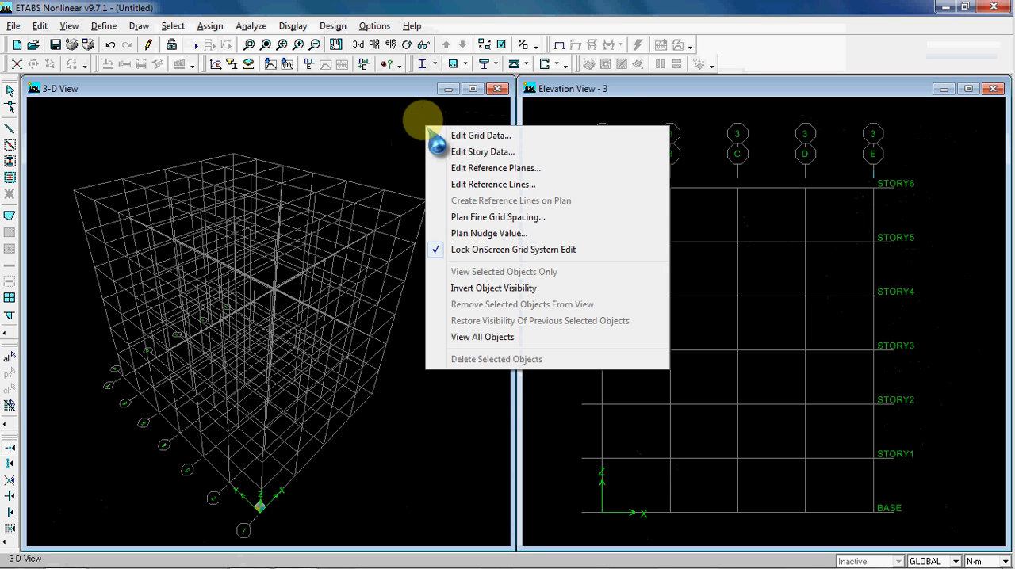
left_click(471, 168)
left_click_drag(449, 162, 385, 143)
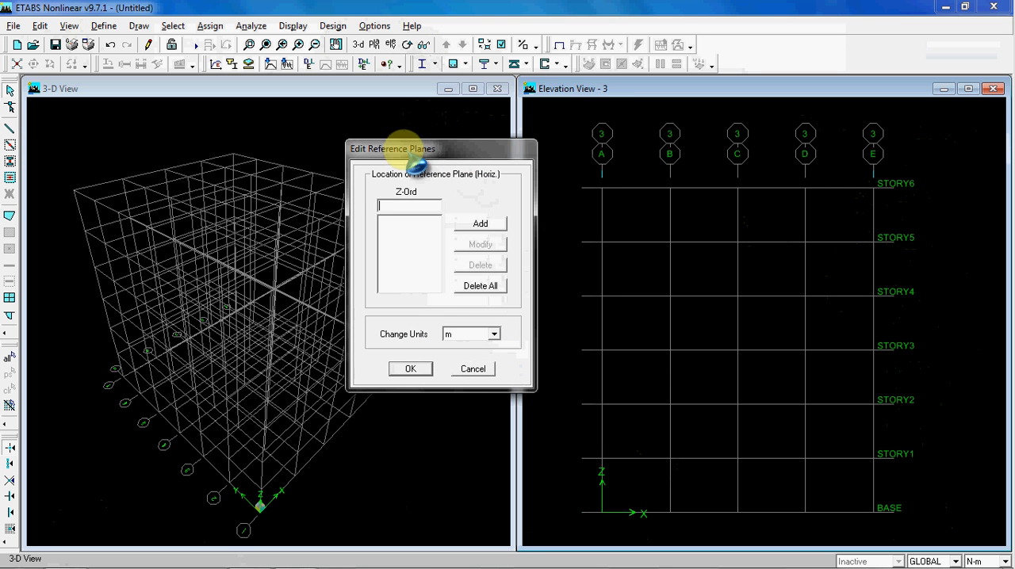
left_click(472, 369)
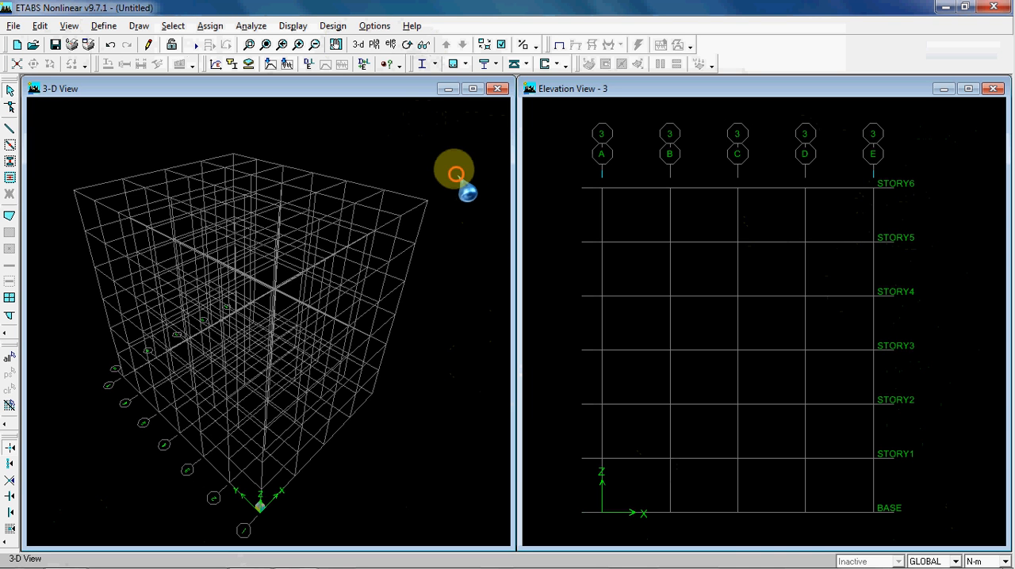
left_click(558, 149)
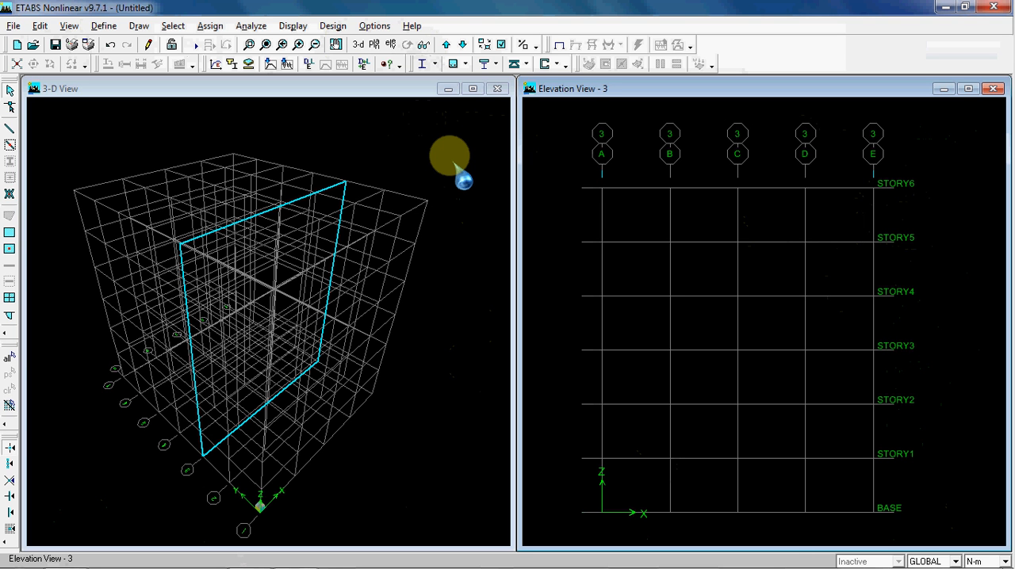
Replace the elevation view of grid line 3 with the plan view of STORY2
left_click(455, 165)
left_click(433, 112)
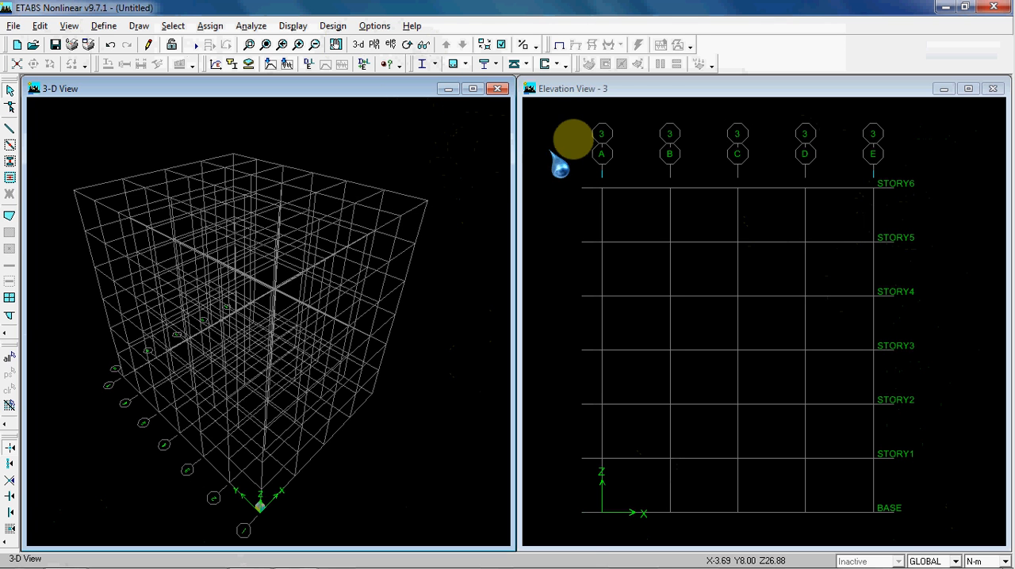
left_click(576, 146)
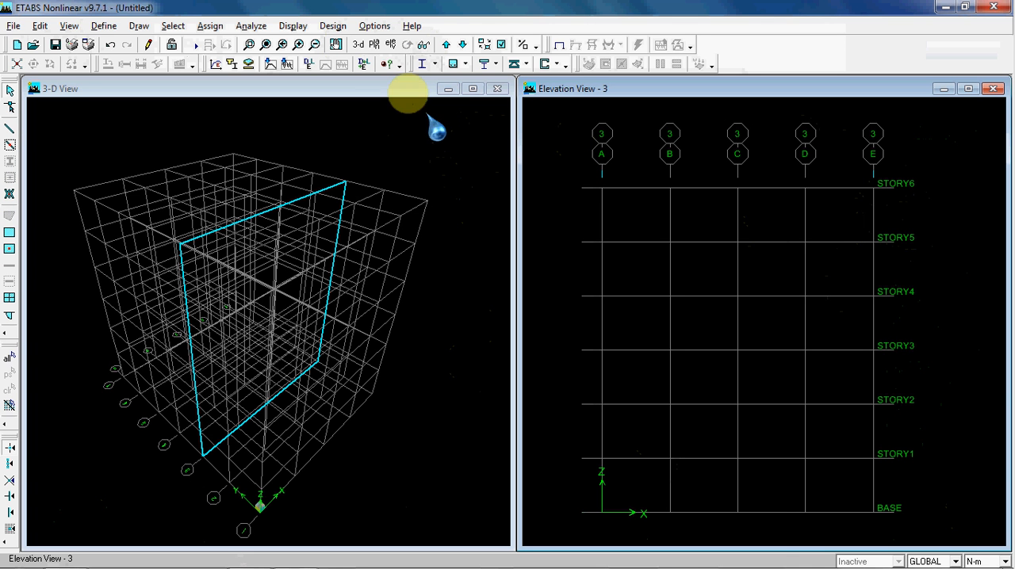
left_click(375, 46)
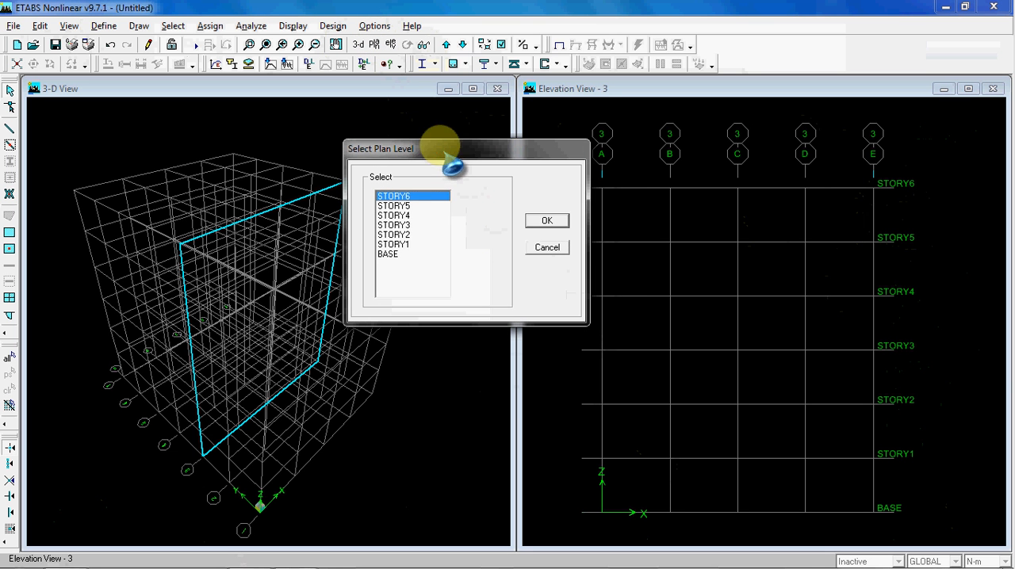
left_click(412, 234)
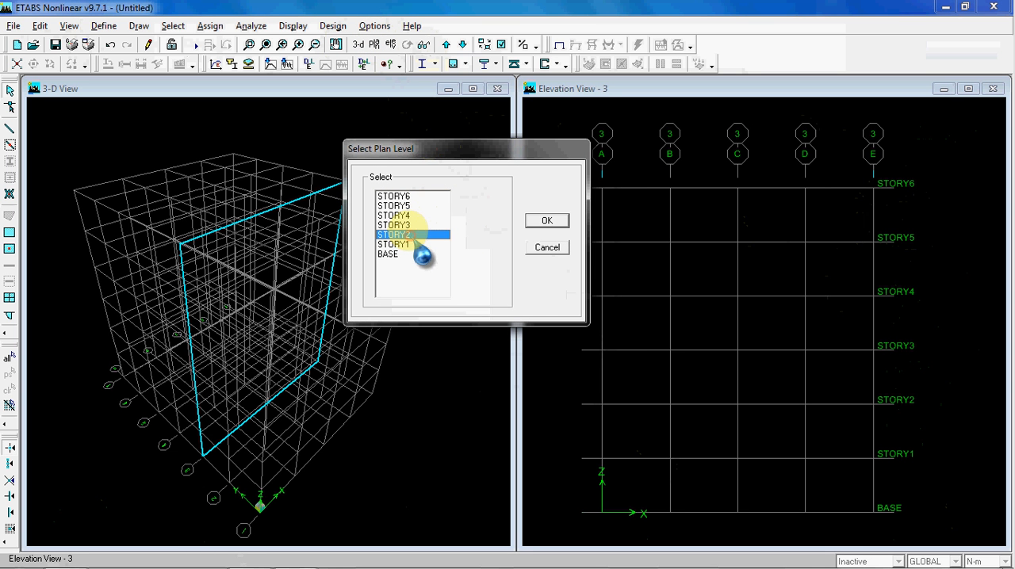
left_click(542, 221)
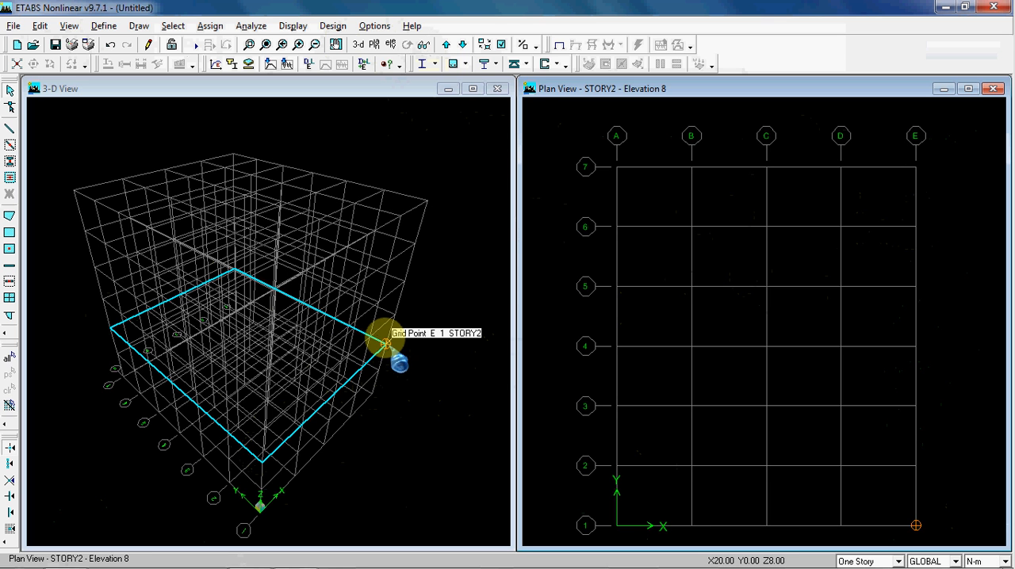
Move the plan view up story by story from STORY2 to STORY6
left_click(445, 44)
left_click(446, 44)
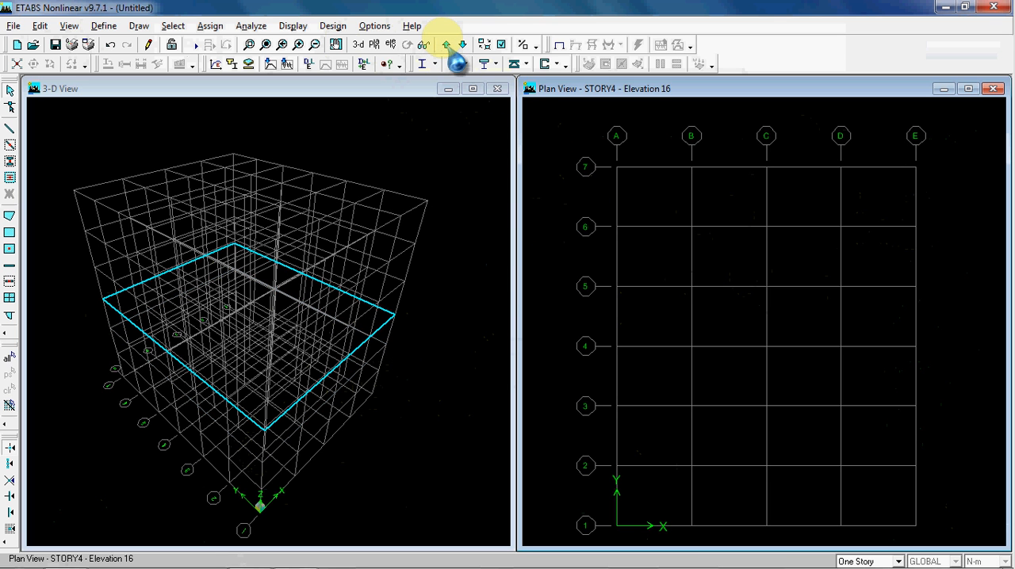
left_click(446, 44)
left_click(447, 44)
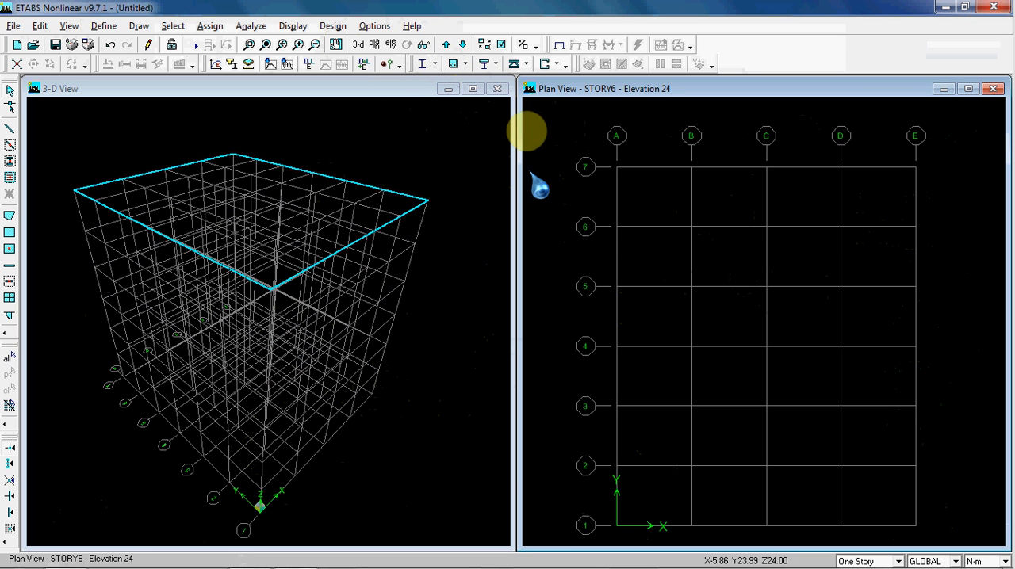
Replace the STORY6 plan view with the elevation view along grid line B
left_click(390, 44)
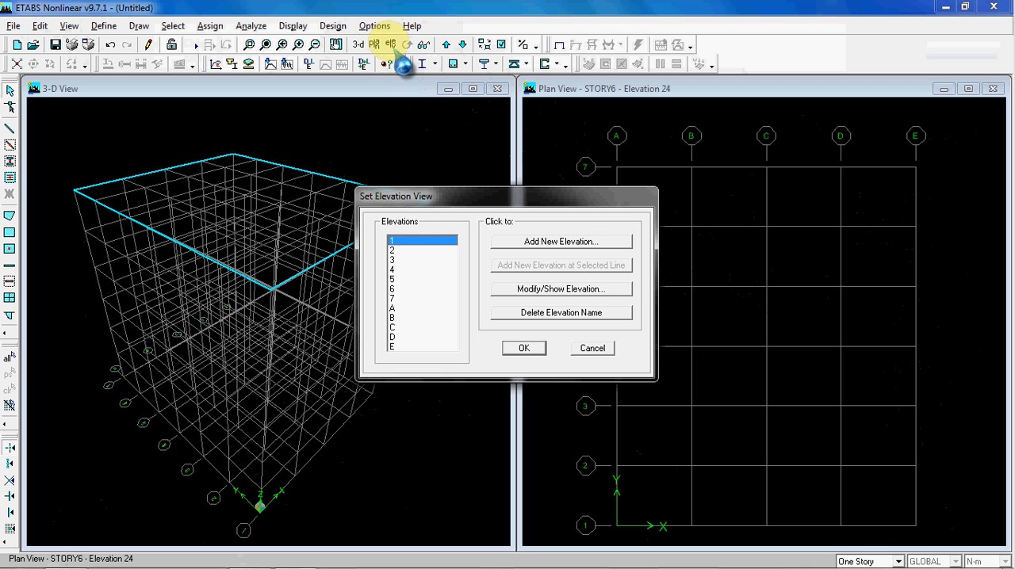
left_click_drag(460, 200, 572, 156)
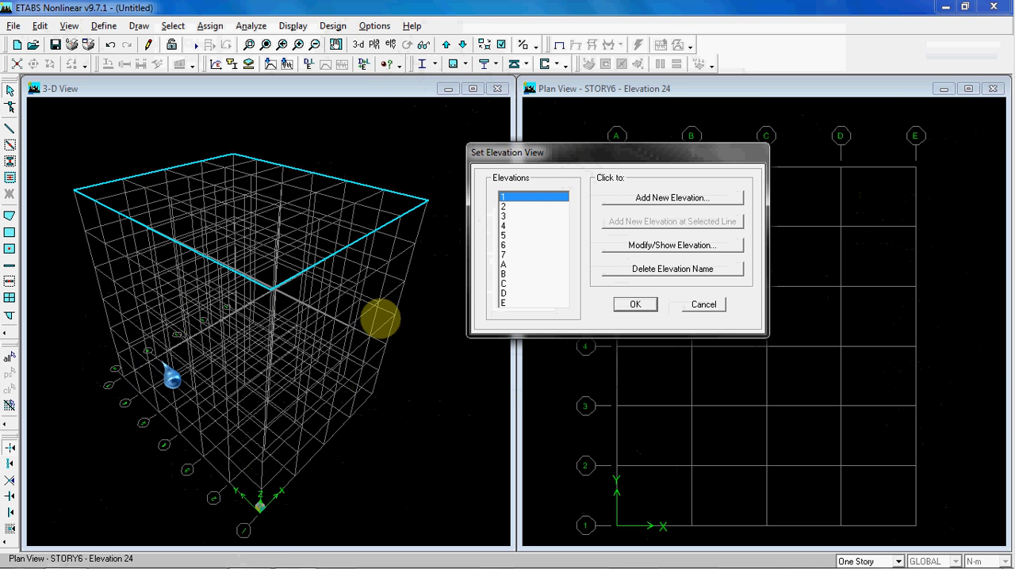
left_click(530, 274)
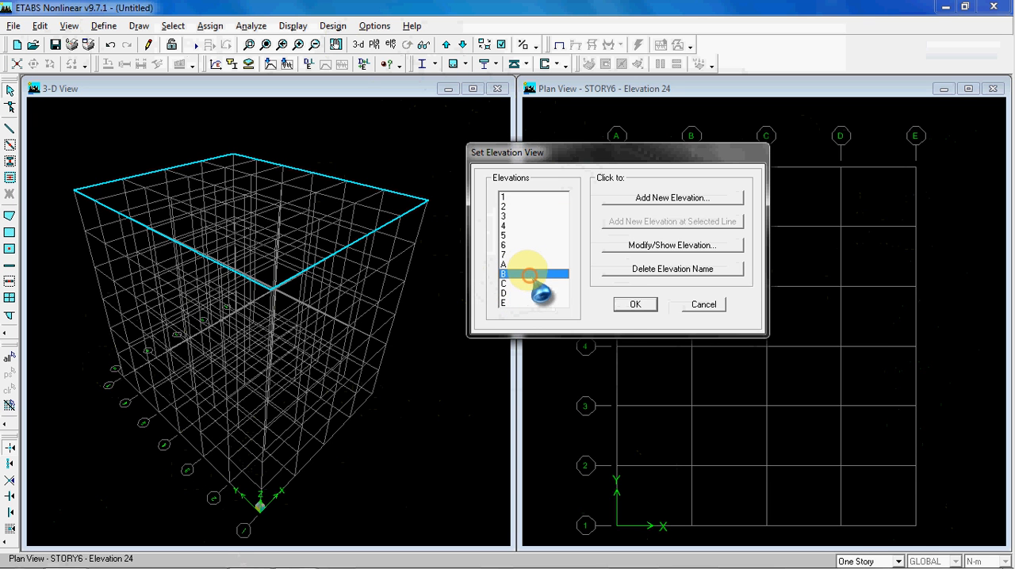
left_click(634, 305)
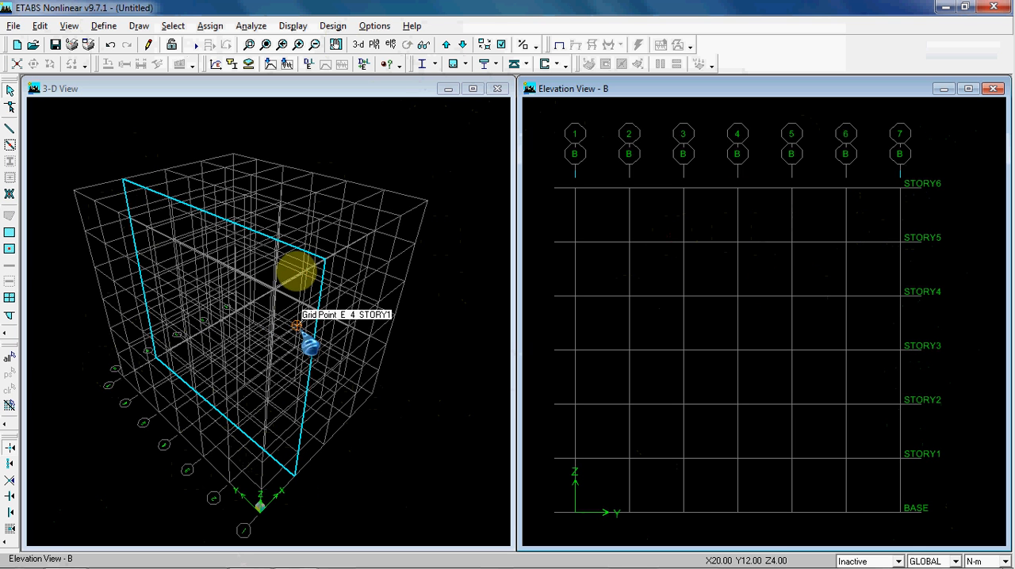
left_click(409, 141)
left_click(566, 163)
left_click(412, 159)
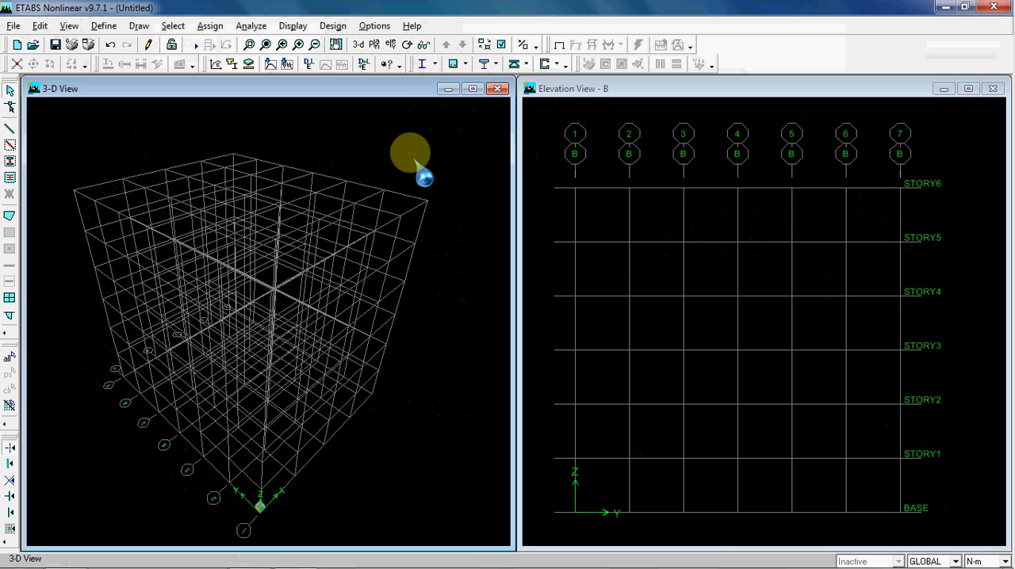
left_click(550, 131)
left_click(470, 143)
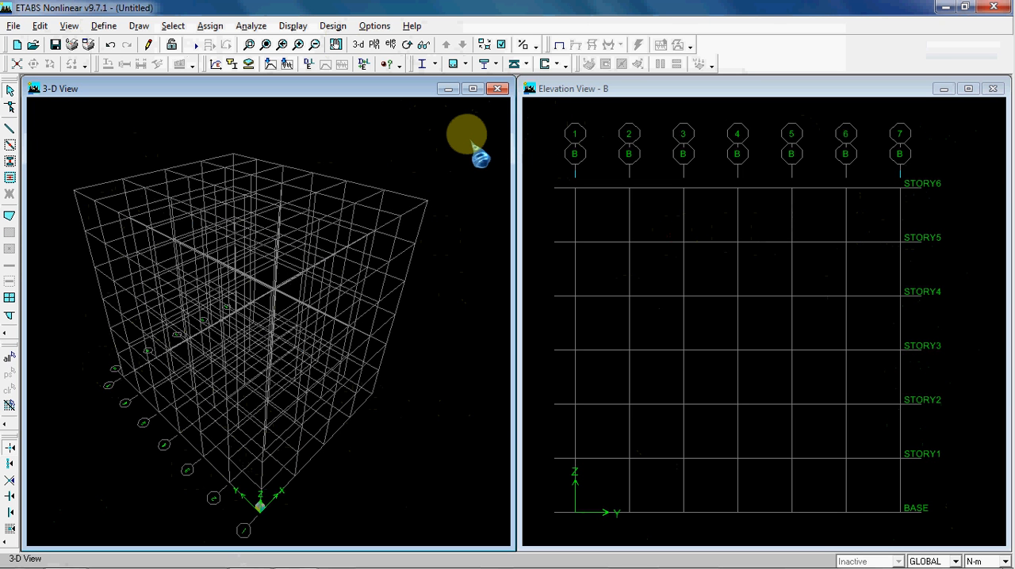
left_click(546, 131)
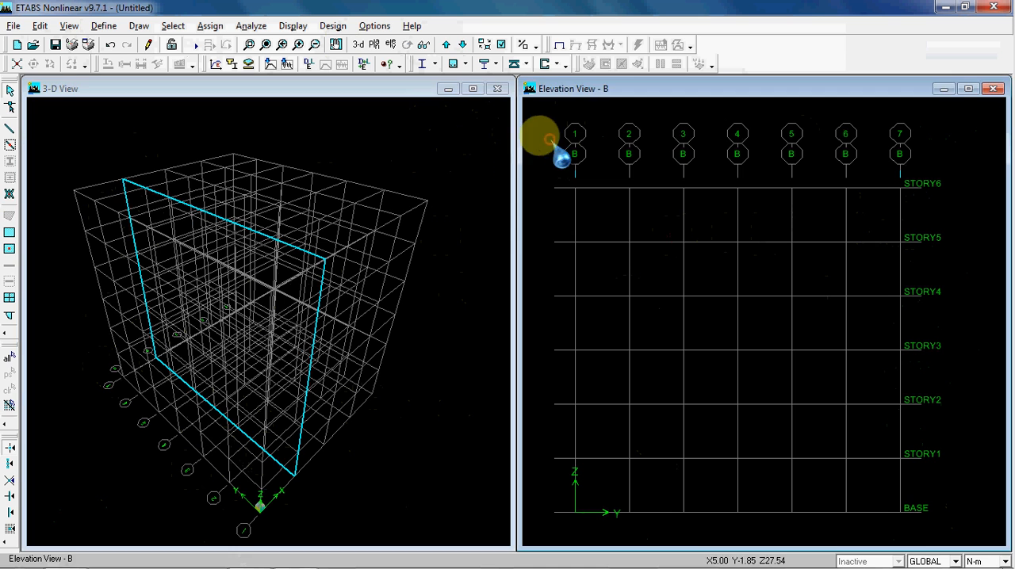
left_click(449, 150)
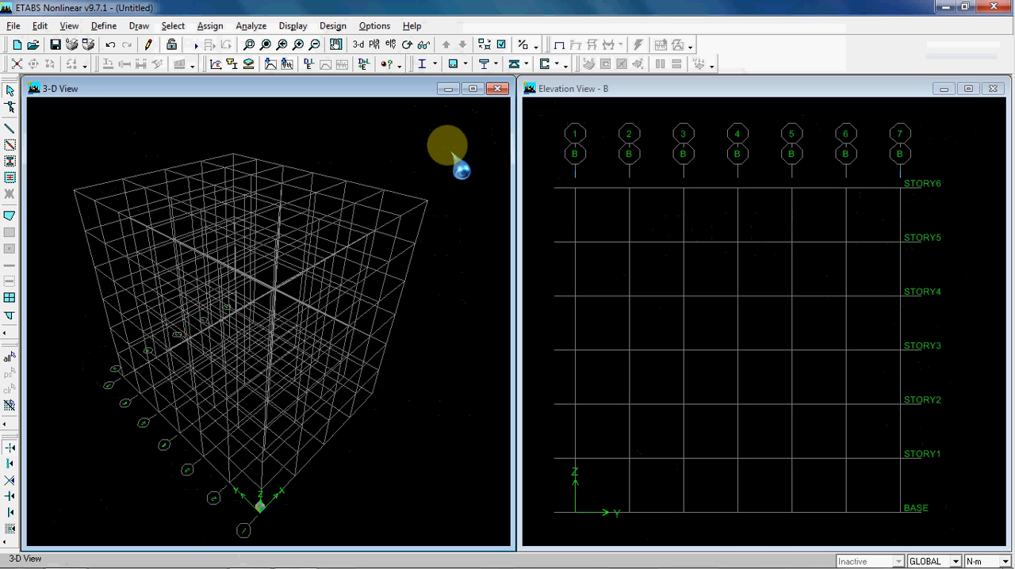
left_click(539, 131)
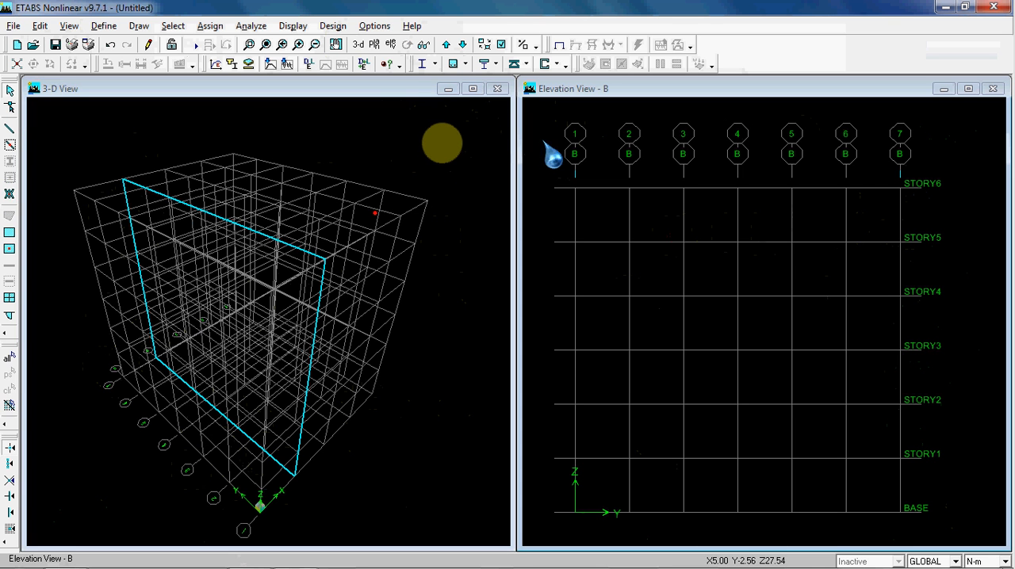
left_click(443, 147)
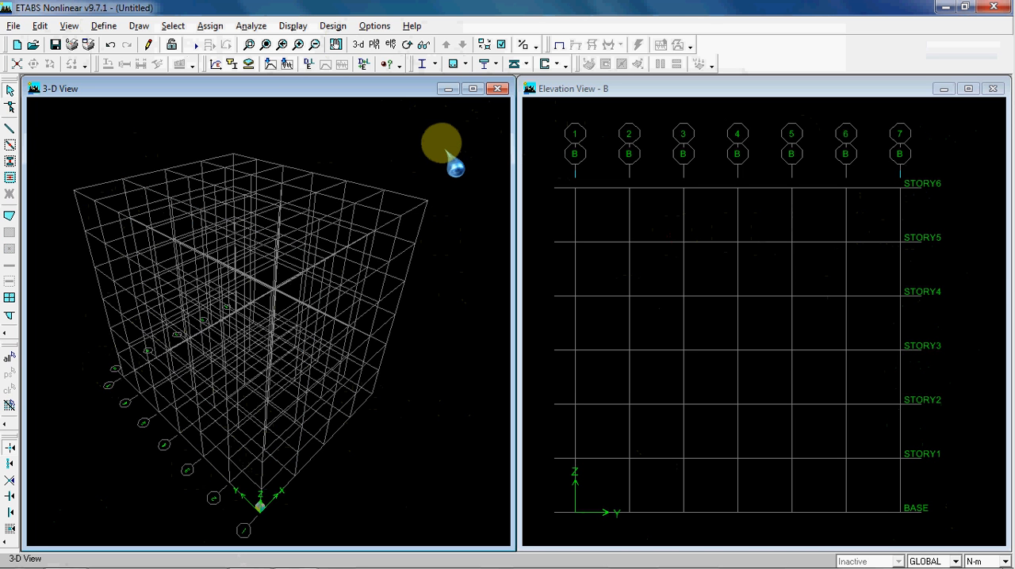
left_click(555, 136)
left_click(469, 145)
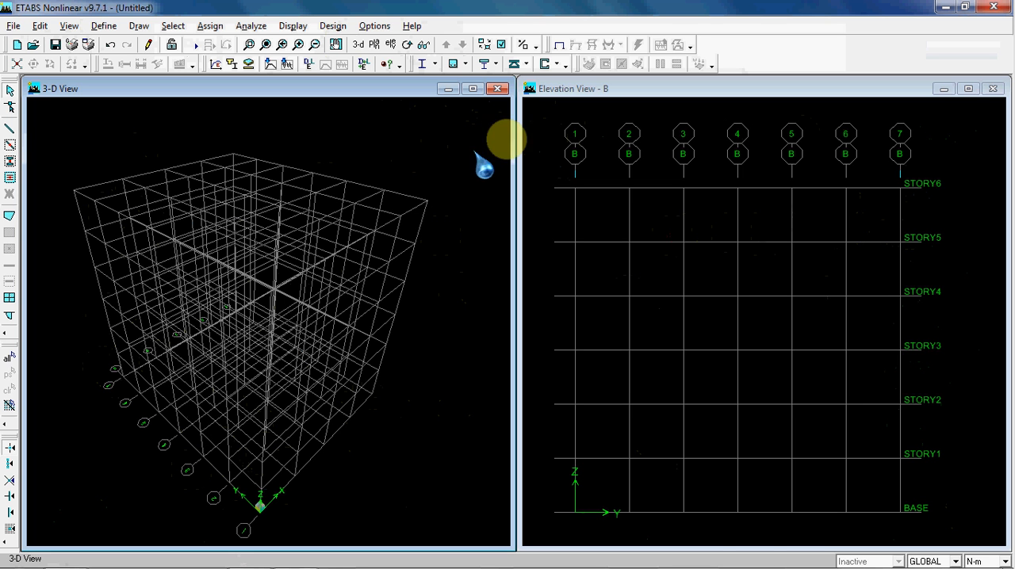
left_click(542, 147)
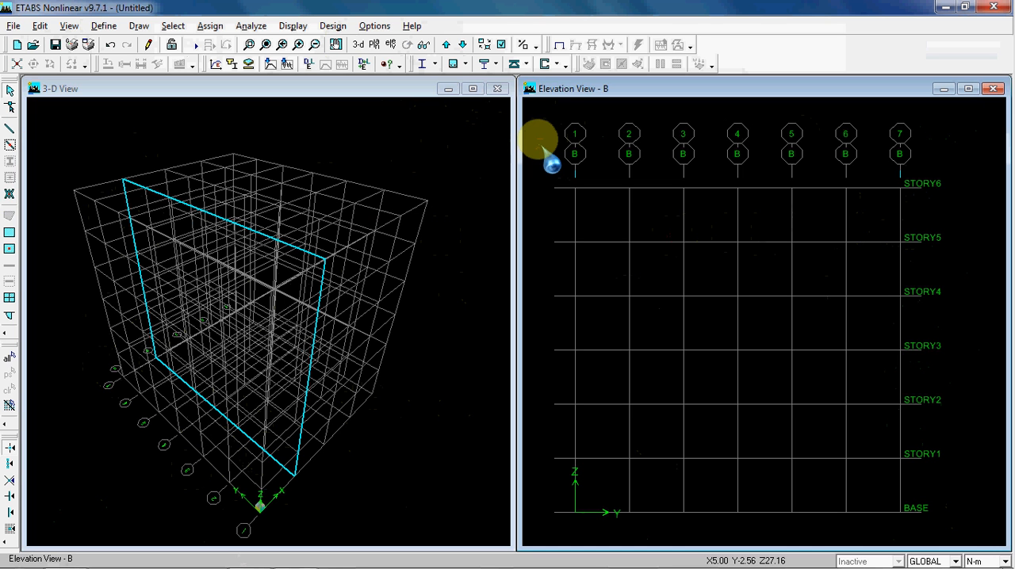
left_click(463, 150)
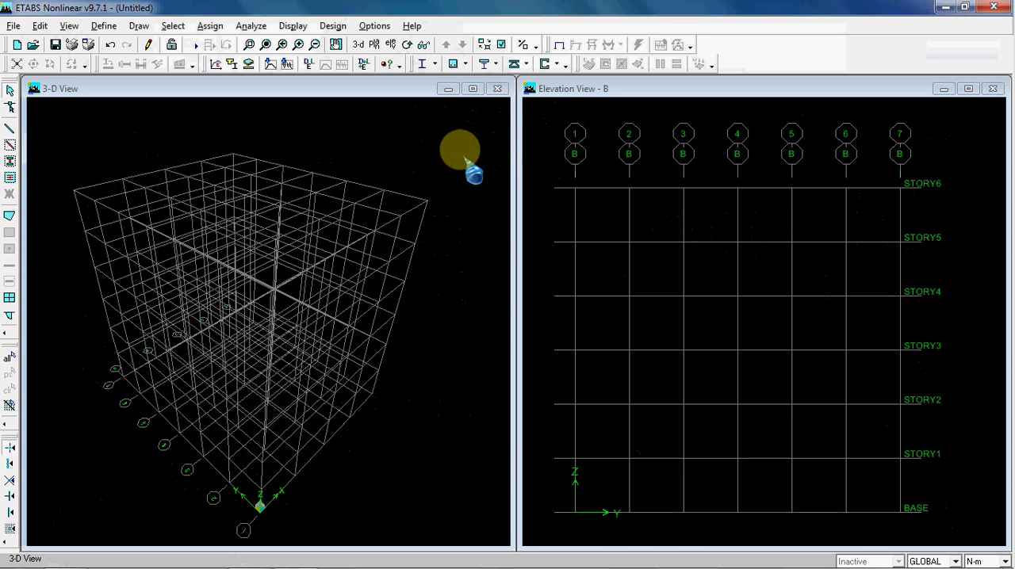
left_click(541, 161)
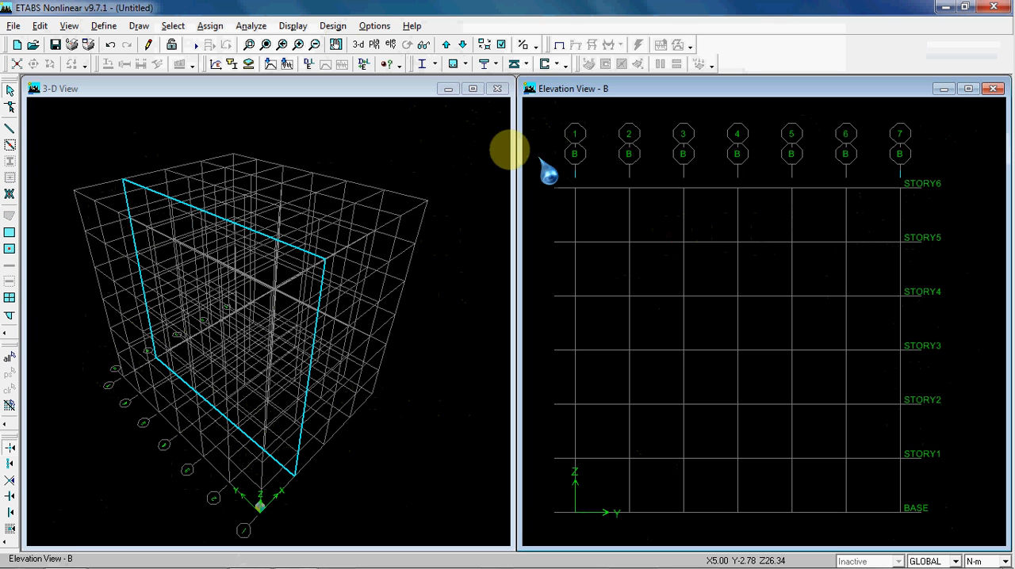
left_click(435, 153)
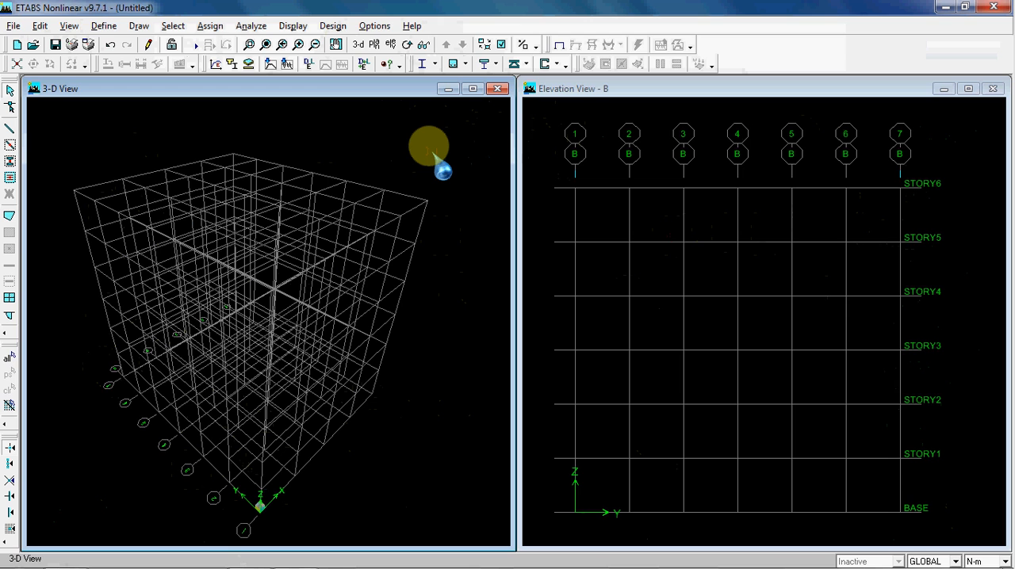